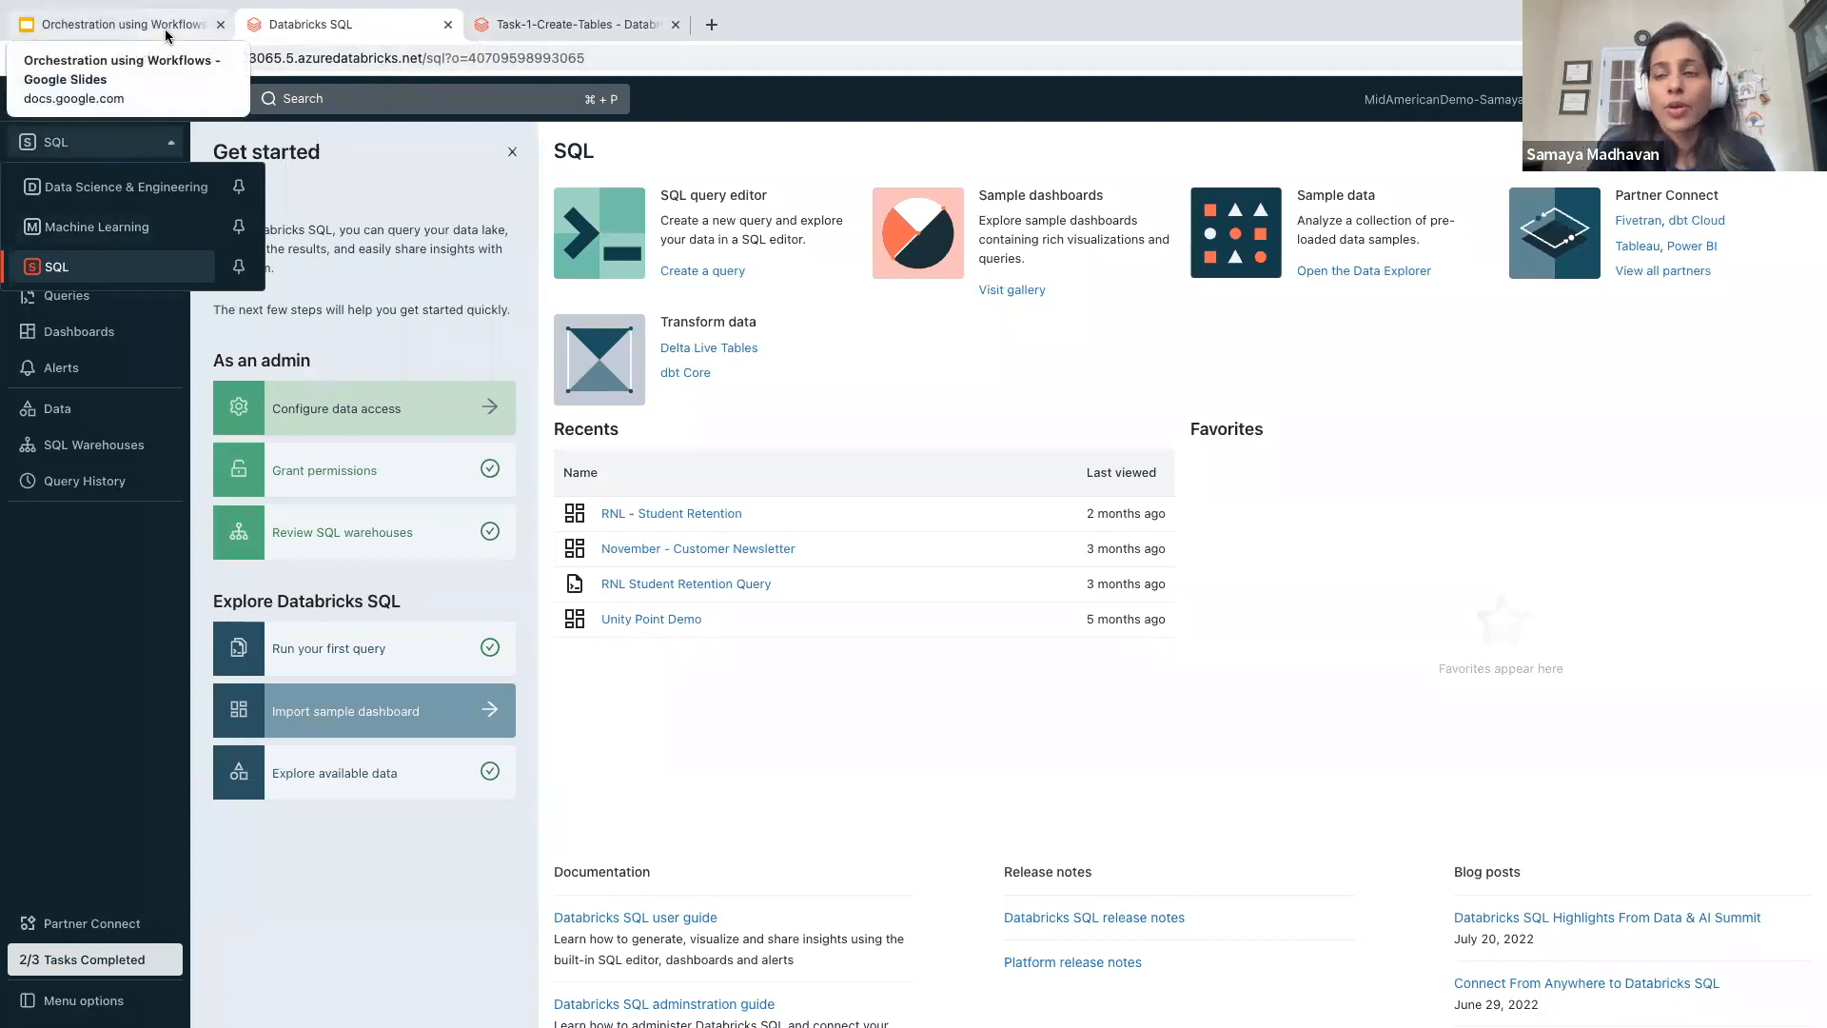
- Switch the workspace from the SQL persona to Data Science & Engineering
click(788, 102)
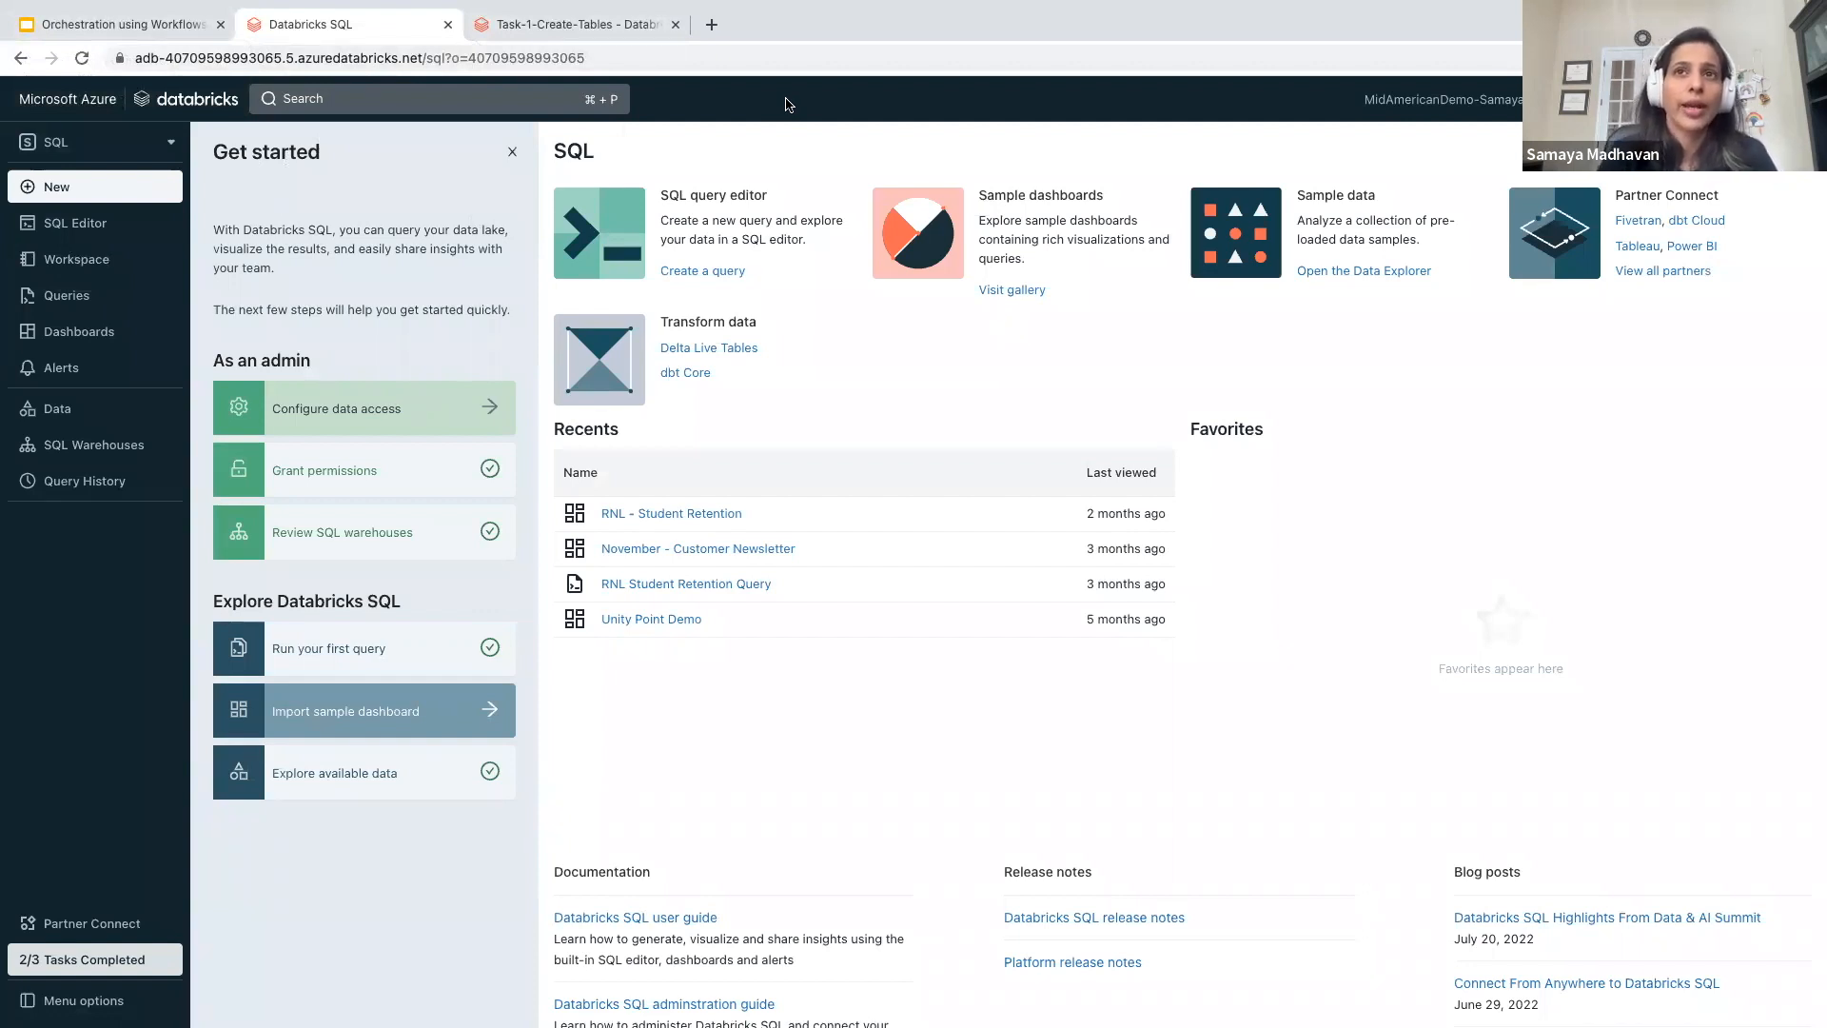
click(148, 148)
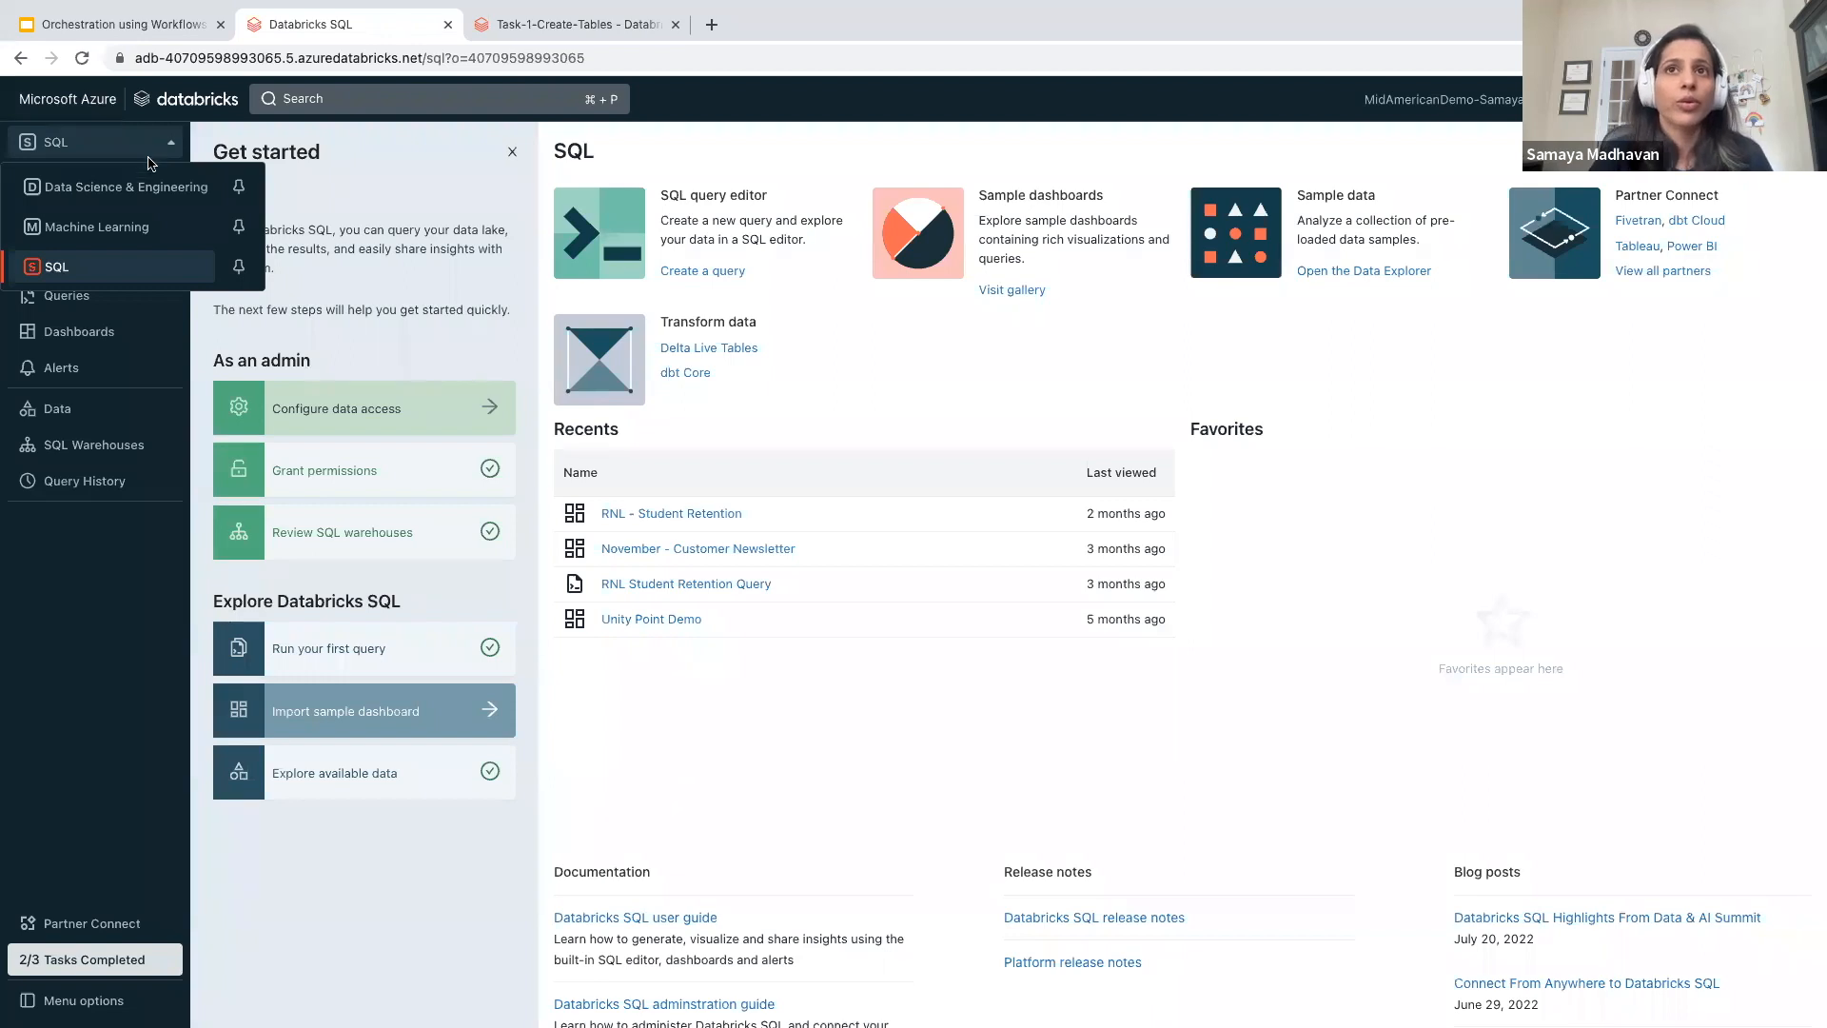
click(150, 191)
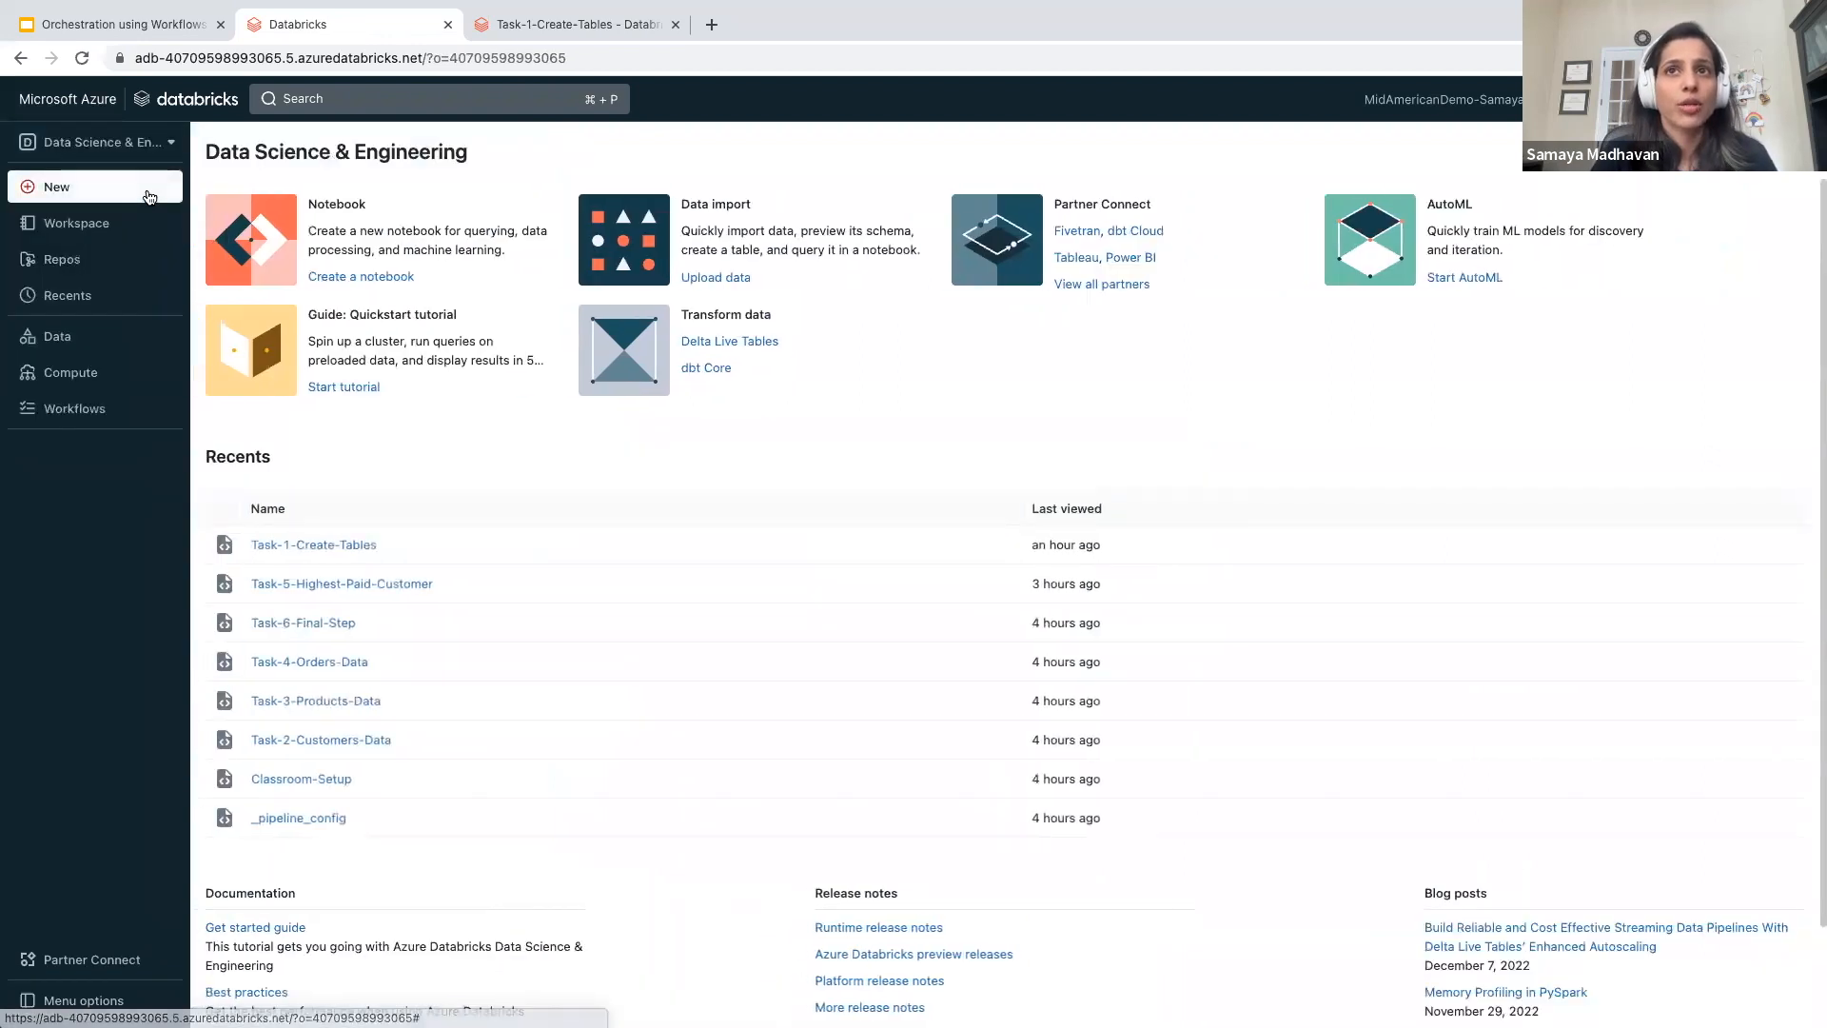
- Start the all-purpose compute cluster that uses runtime 11.3 and confirm the start
click(96, 375)
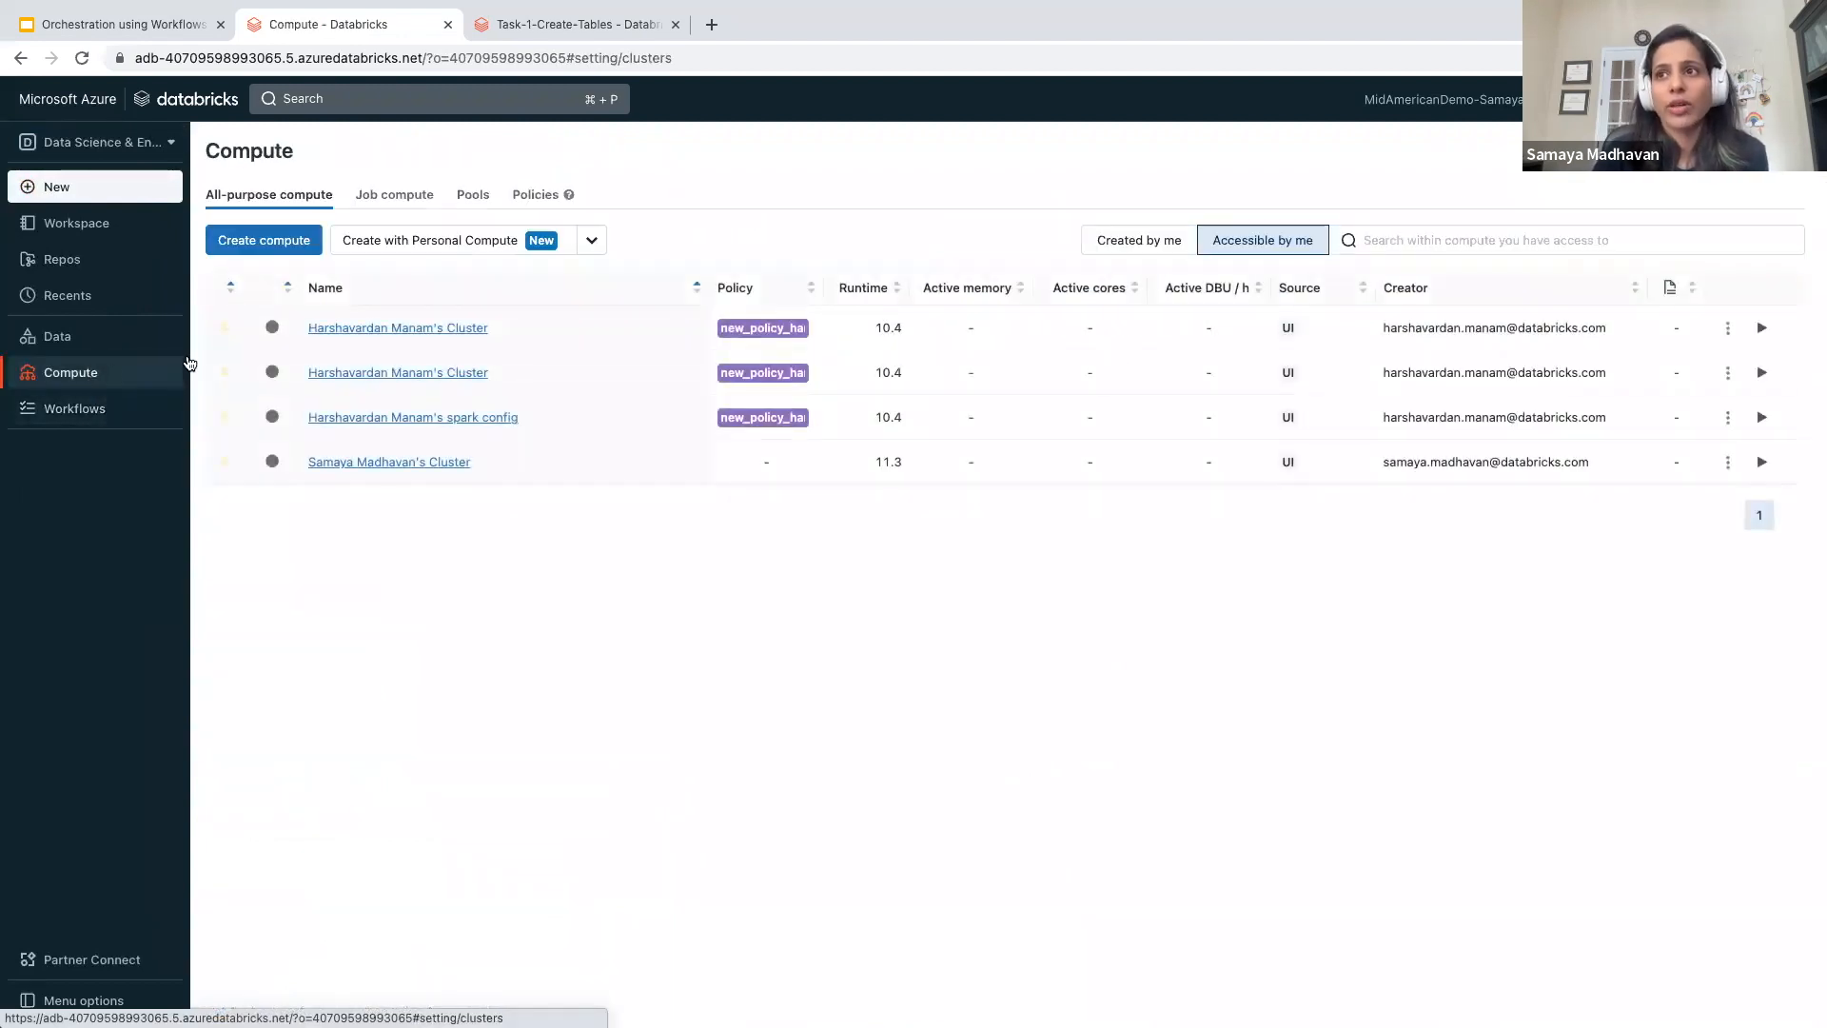
click(372, 464)
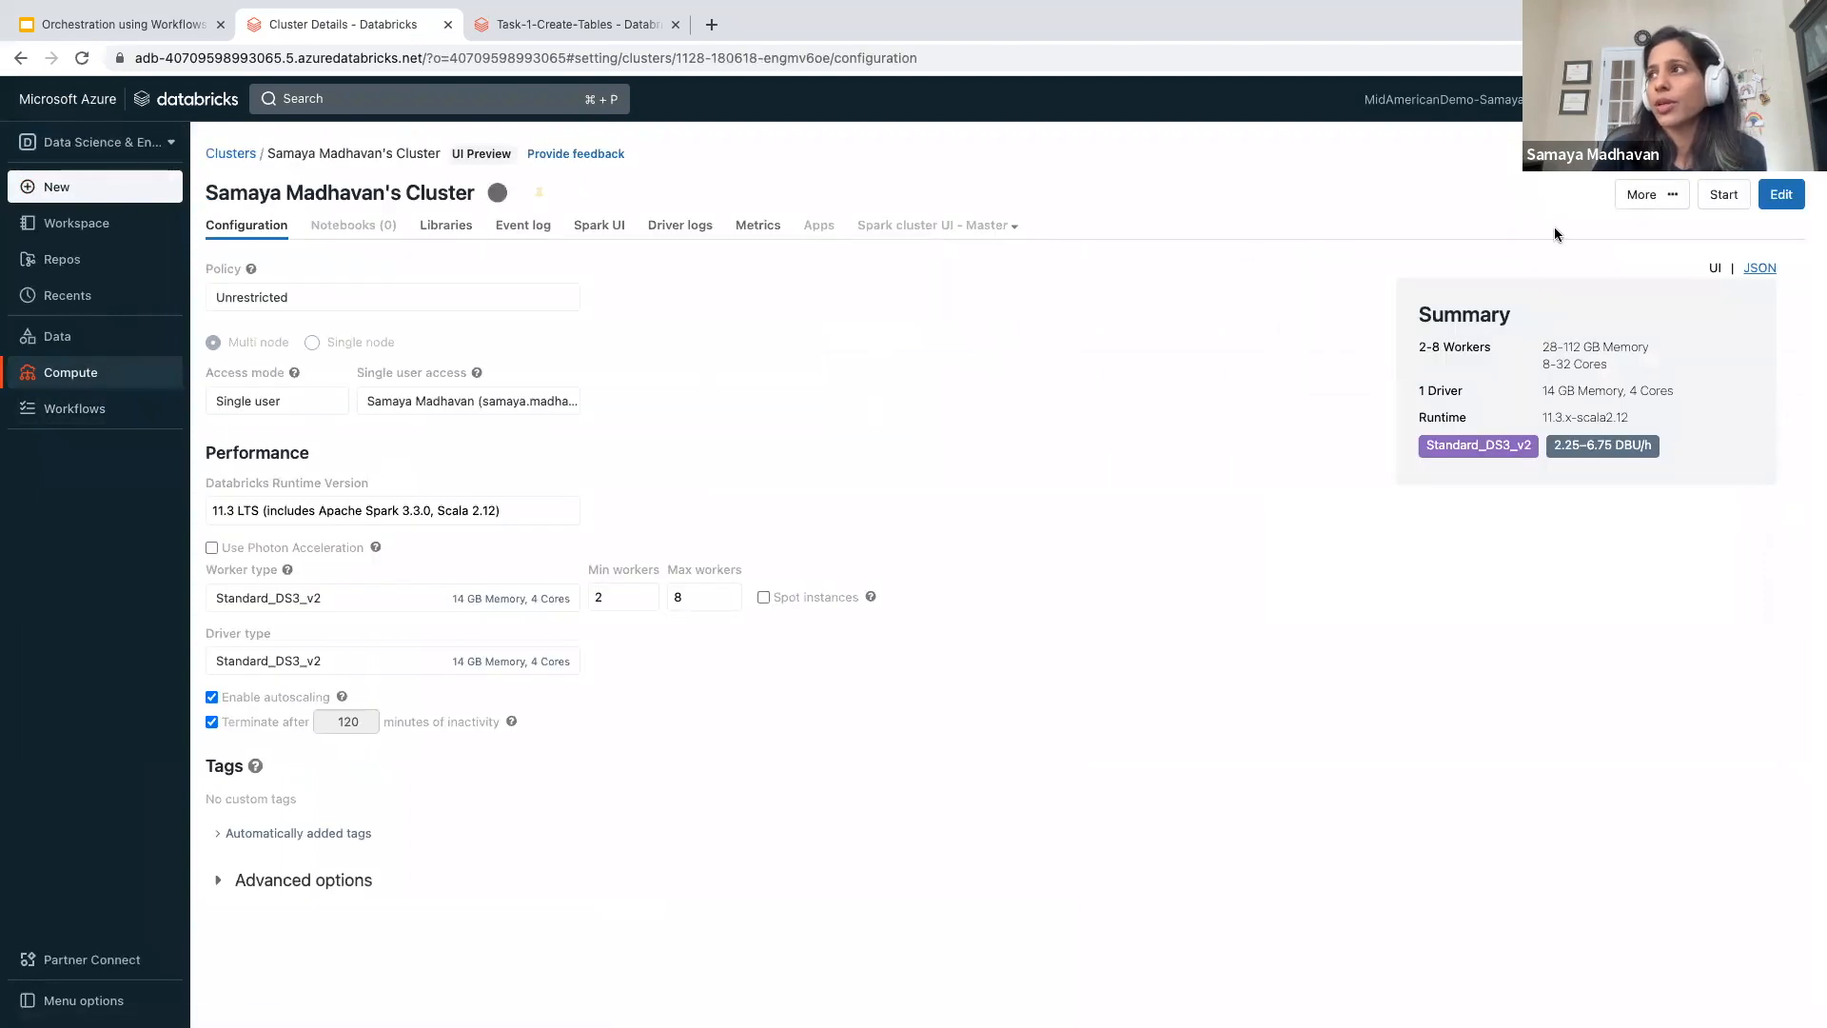
click(1724, 194)
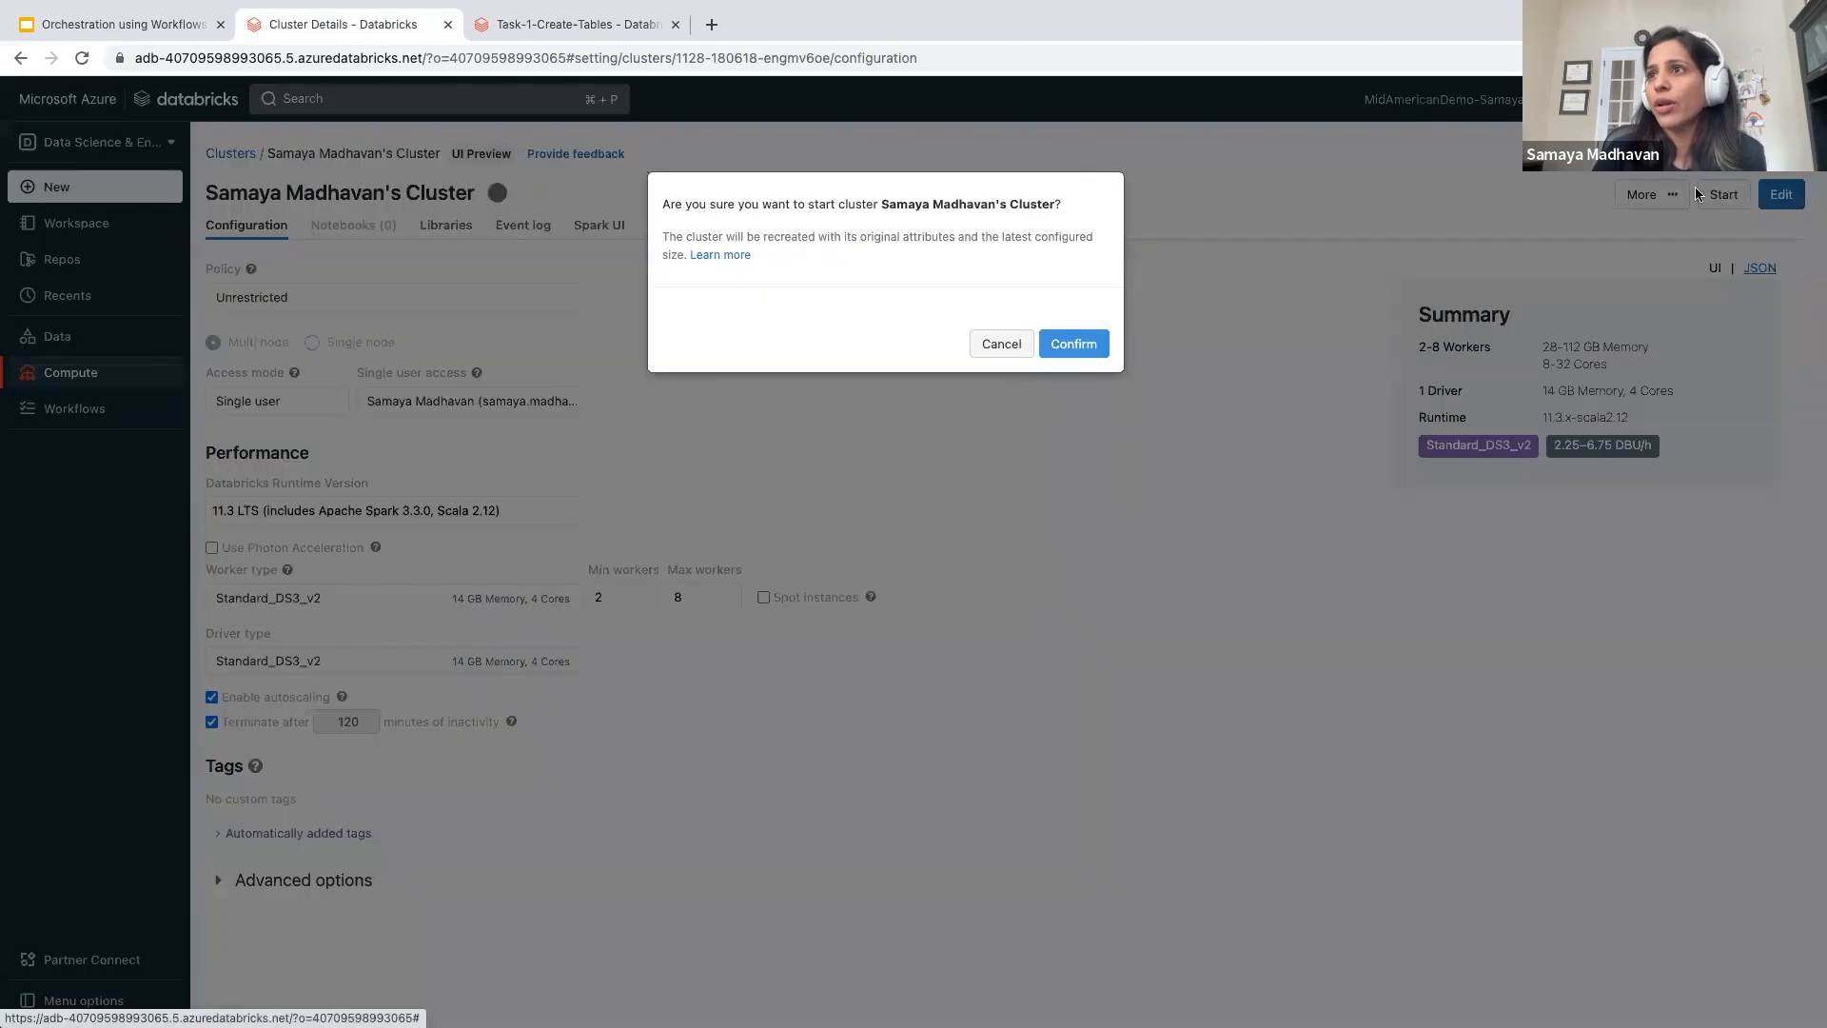
click(1091, 344)
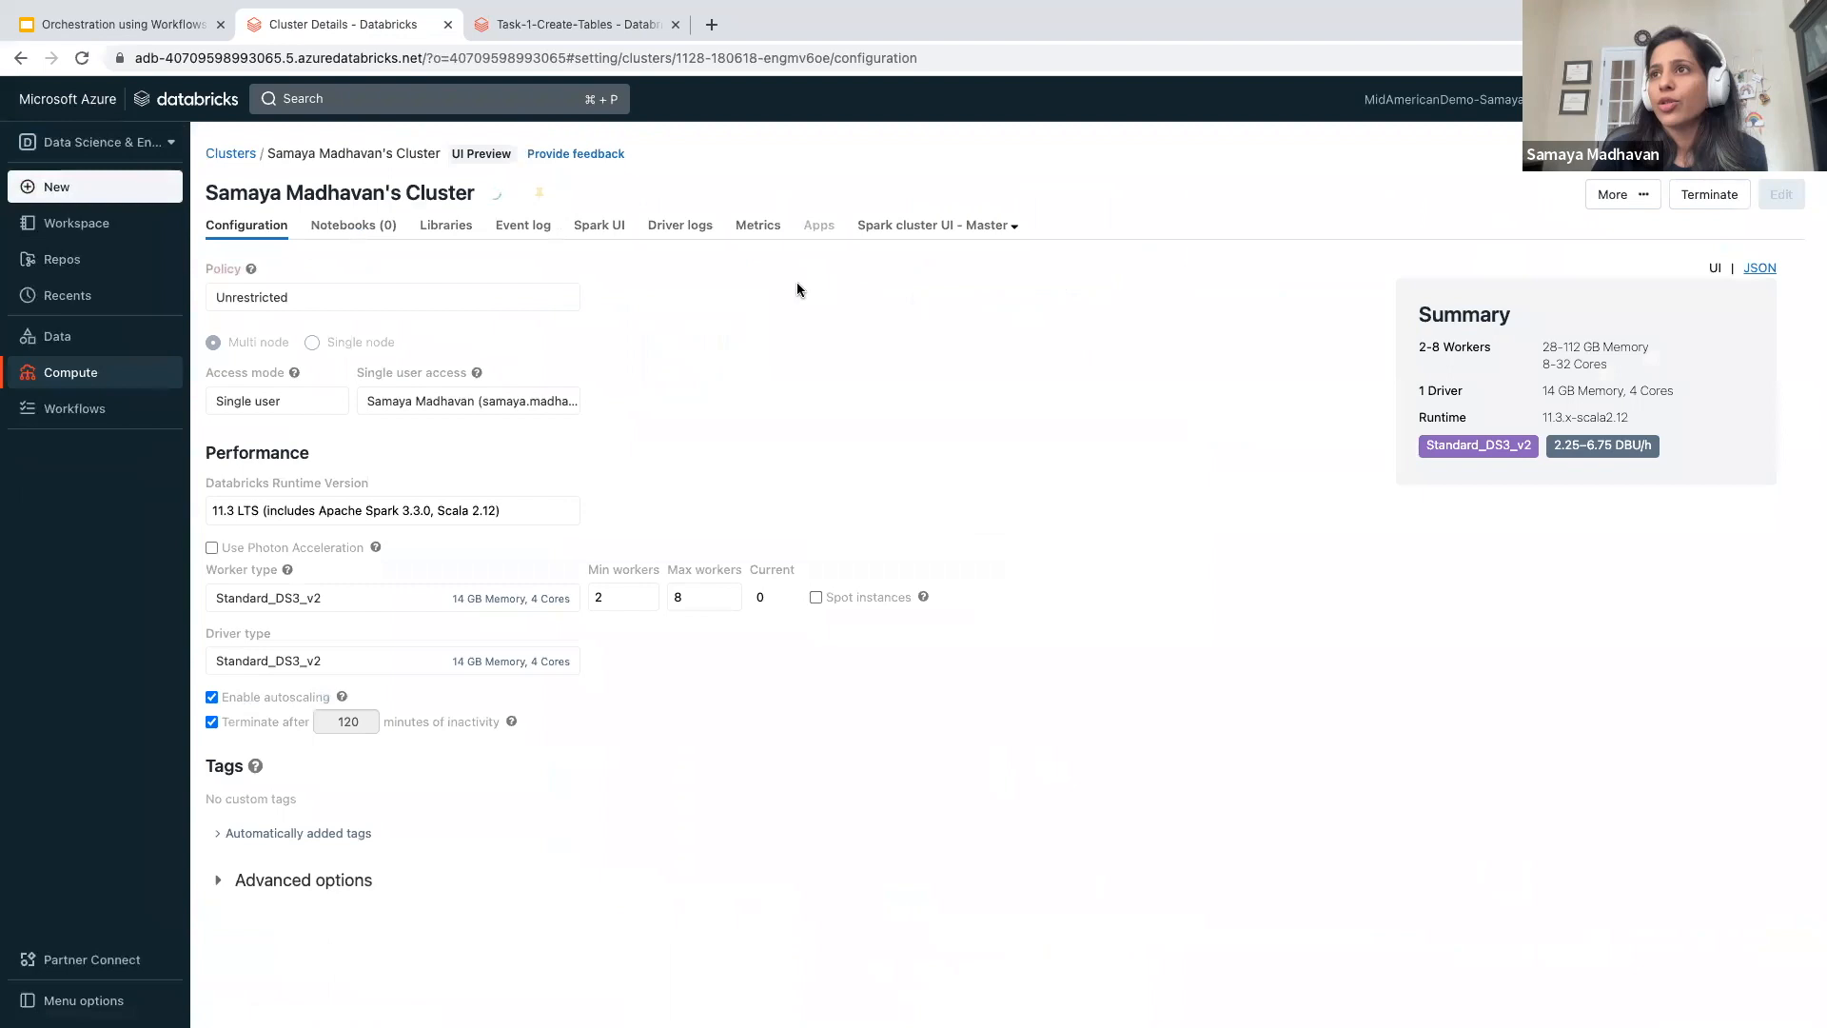
- Open Workflows, look over the Delta Live Tables pipelines, and return to the list of jobs
click(71, 416)
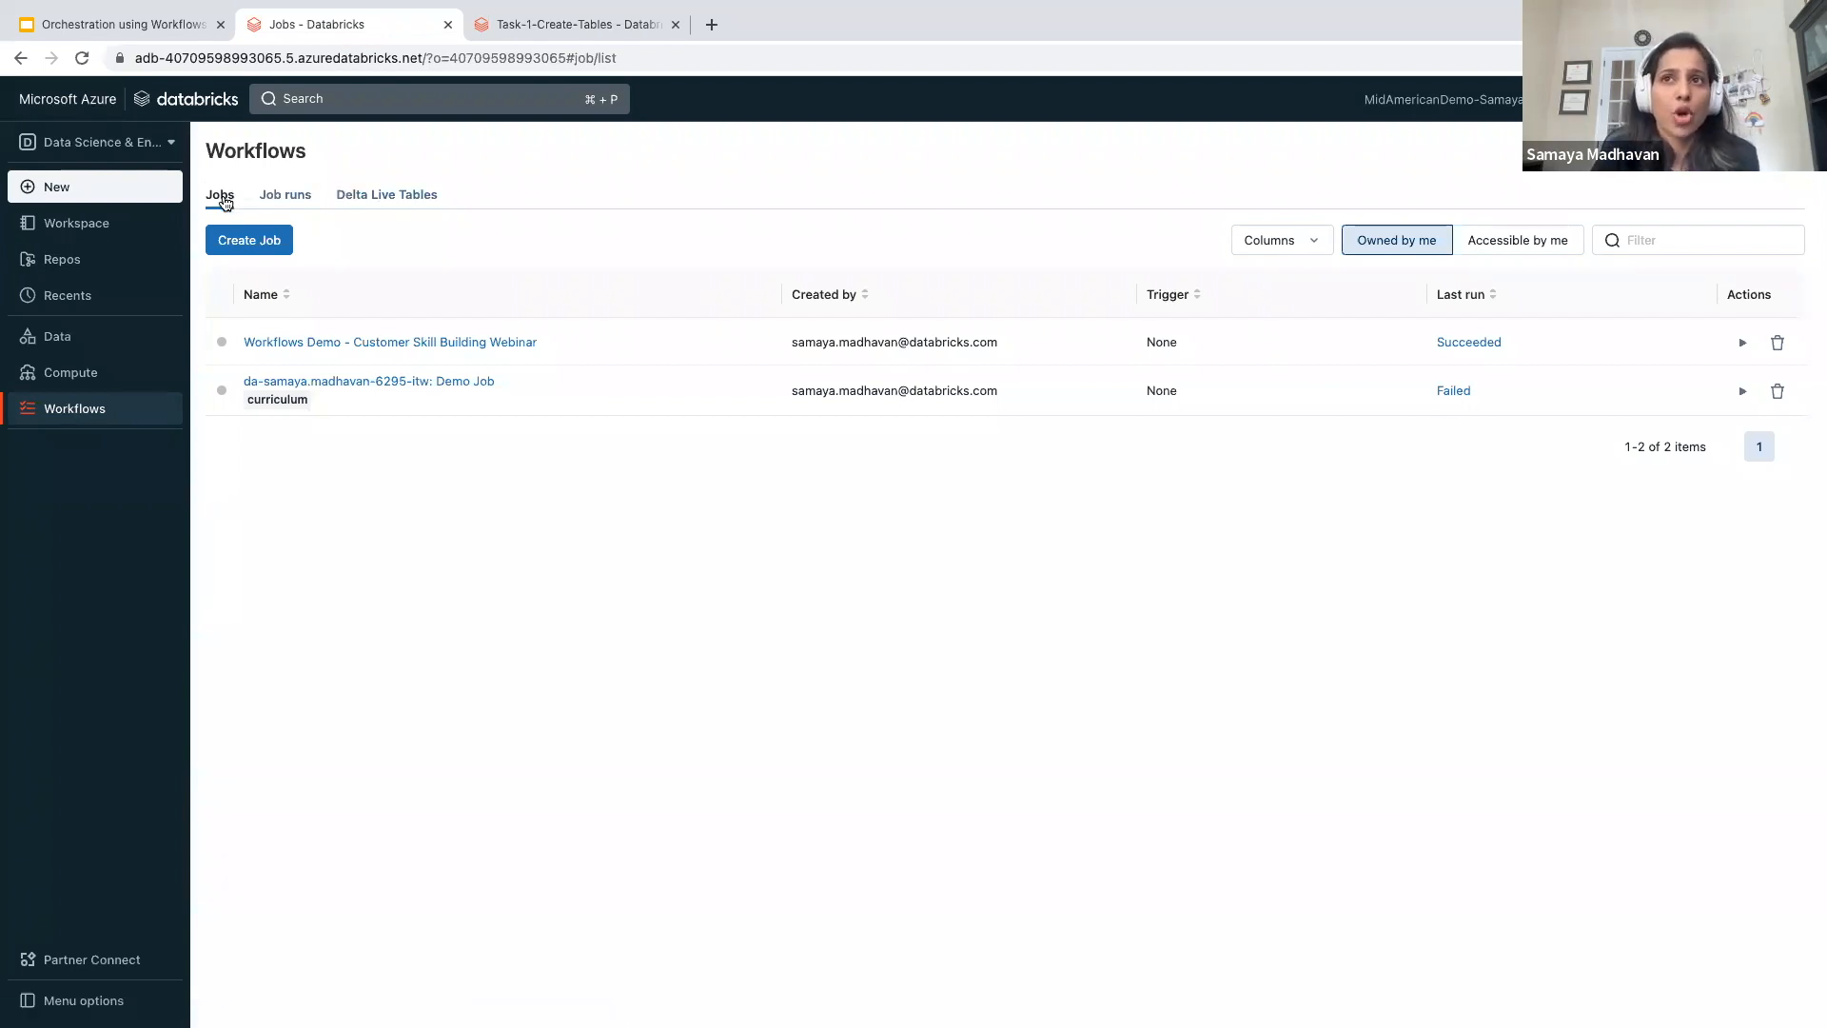
click(415, 198)
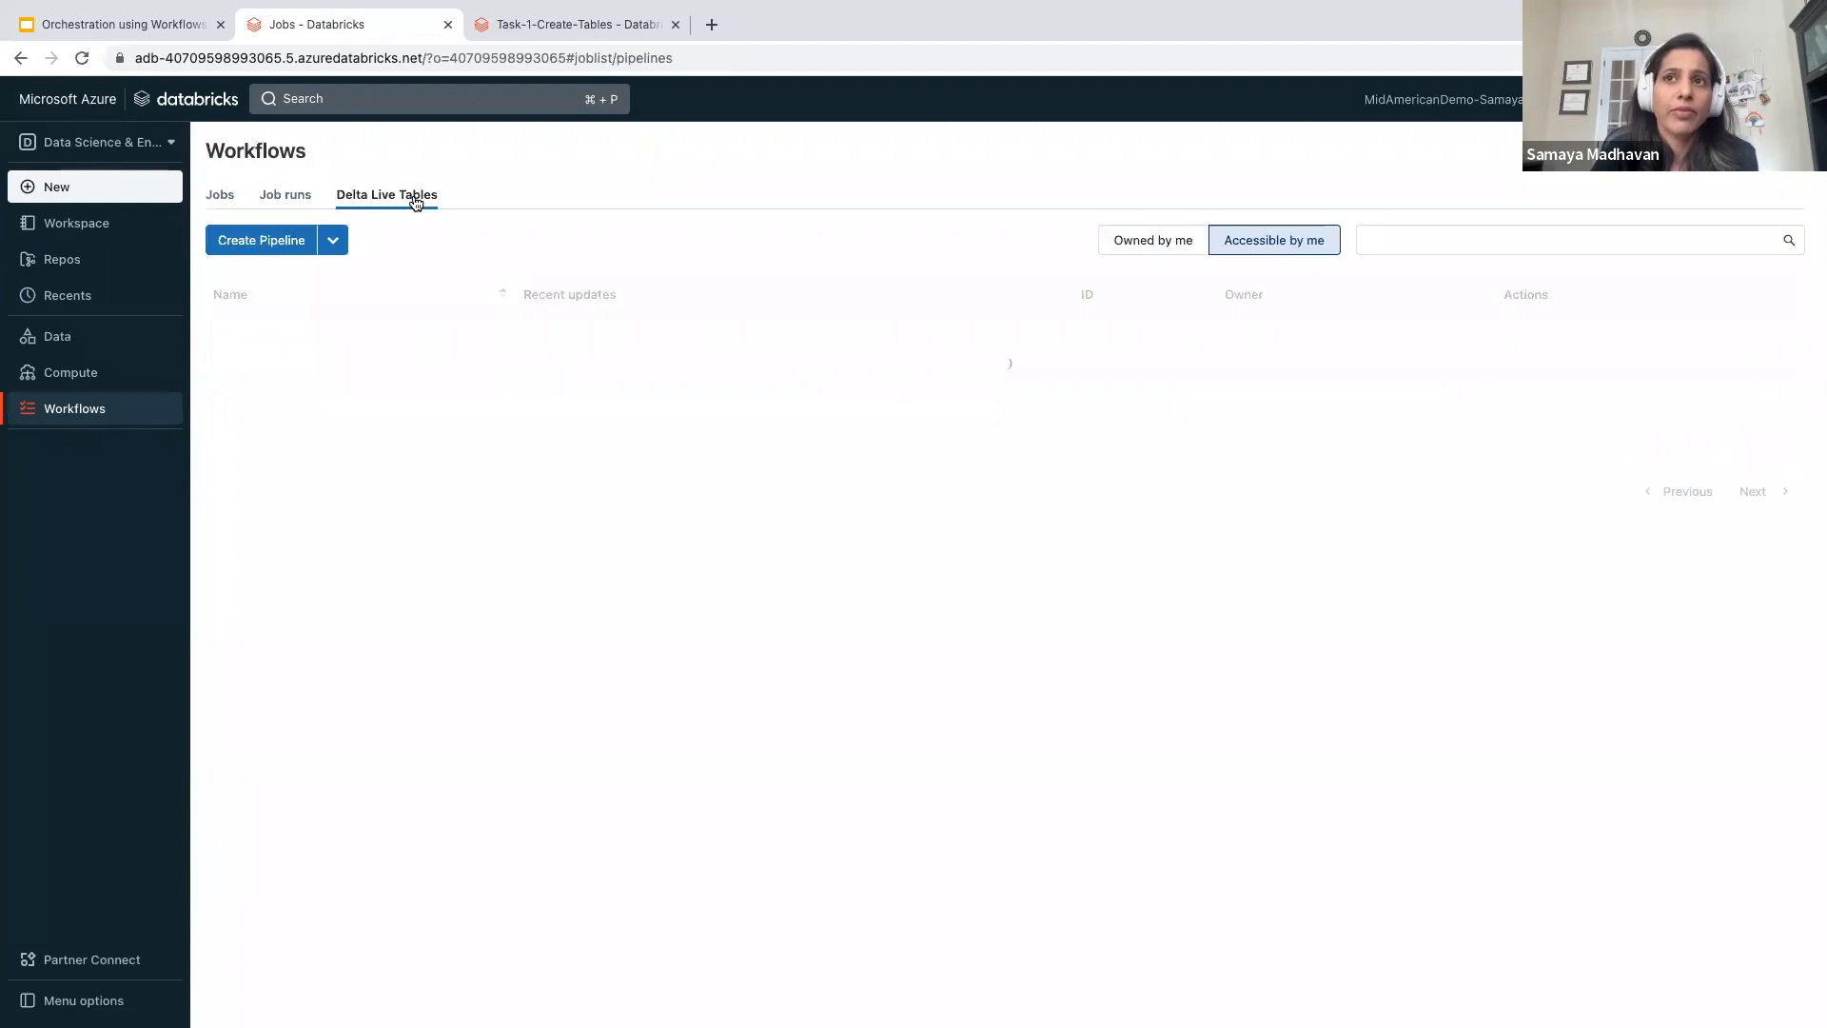
click(227, 197)
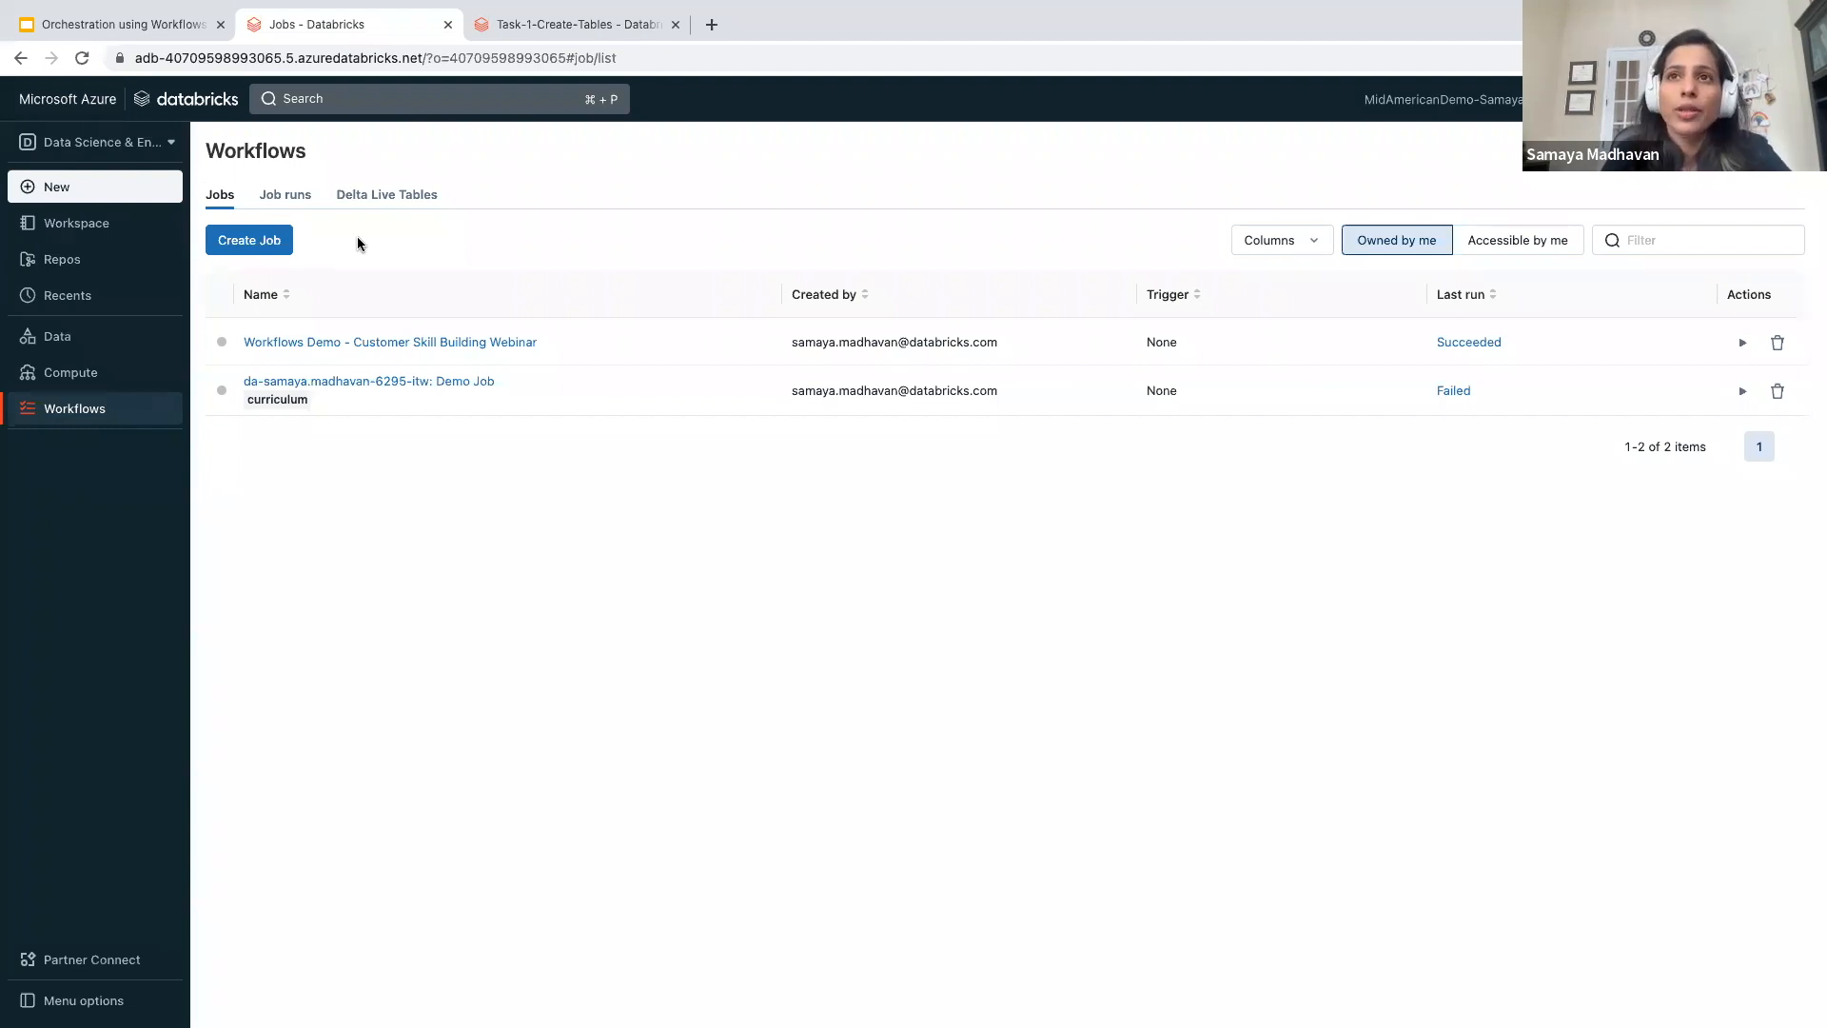
- Create a new job in Workflows and name it "Customer Skill Building - sample job"
click(244, 242)
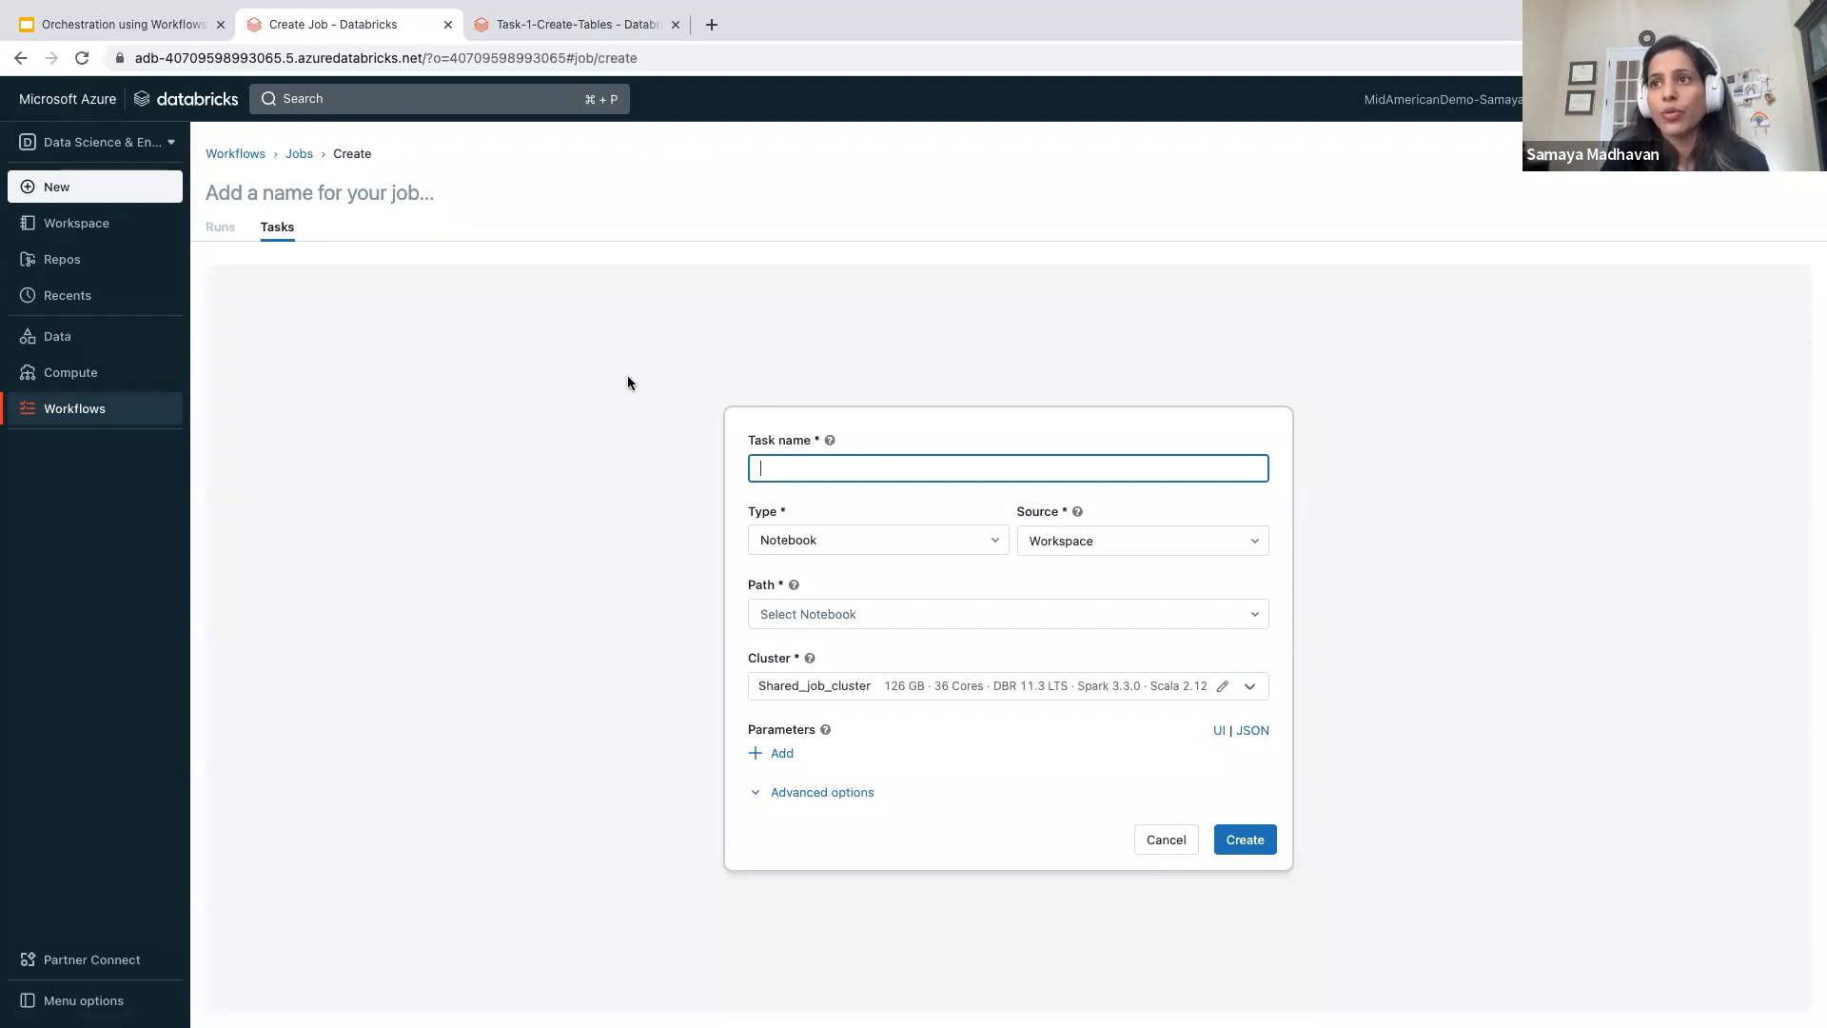
click(329, 180)
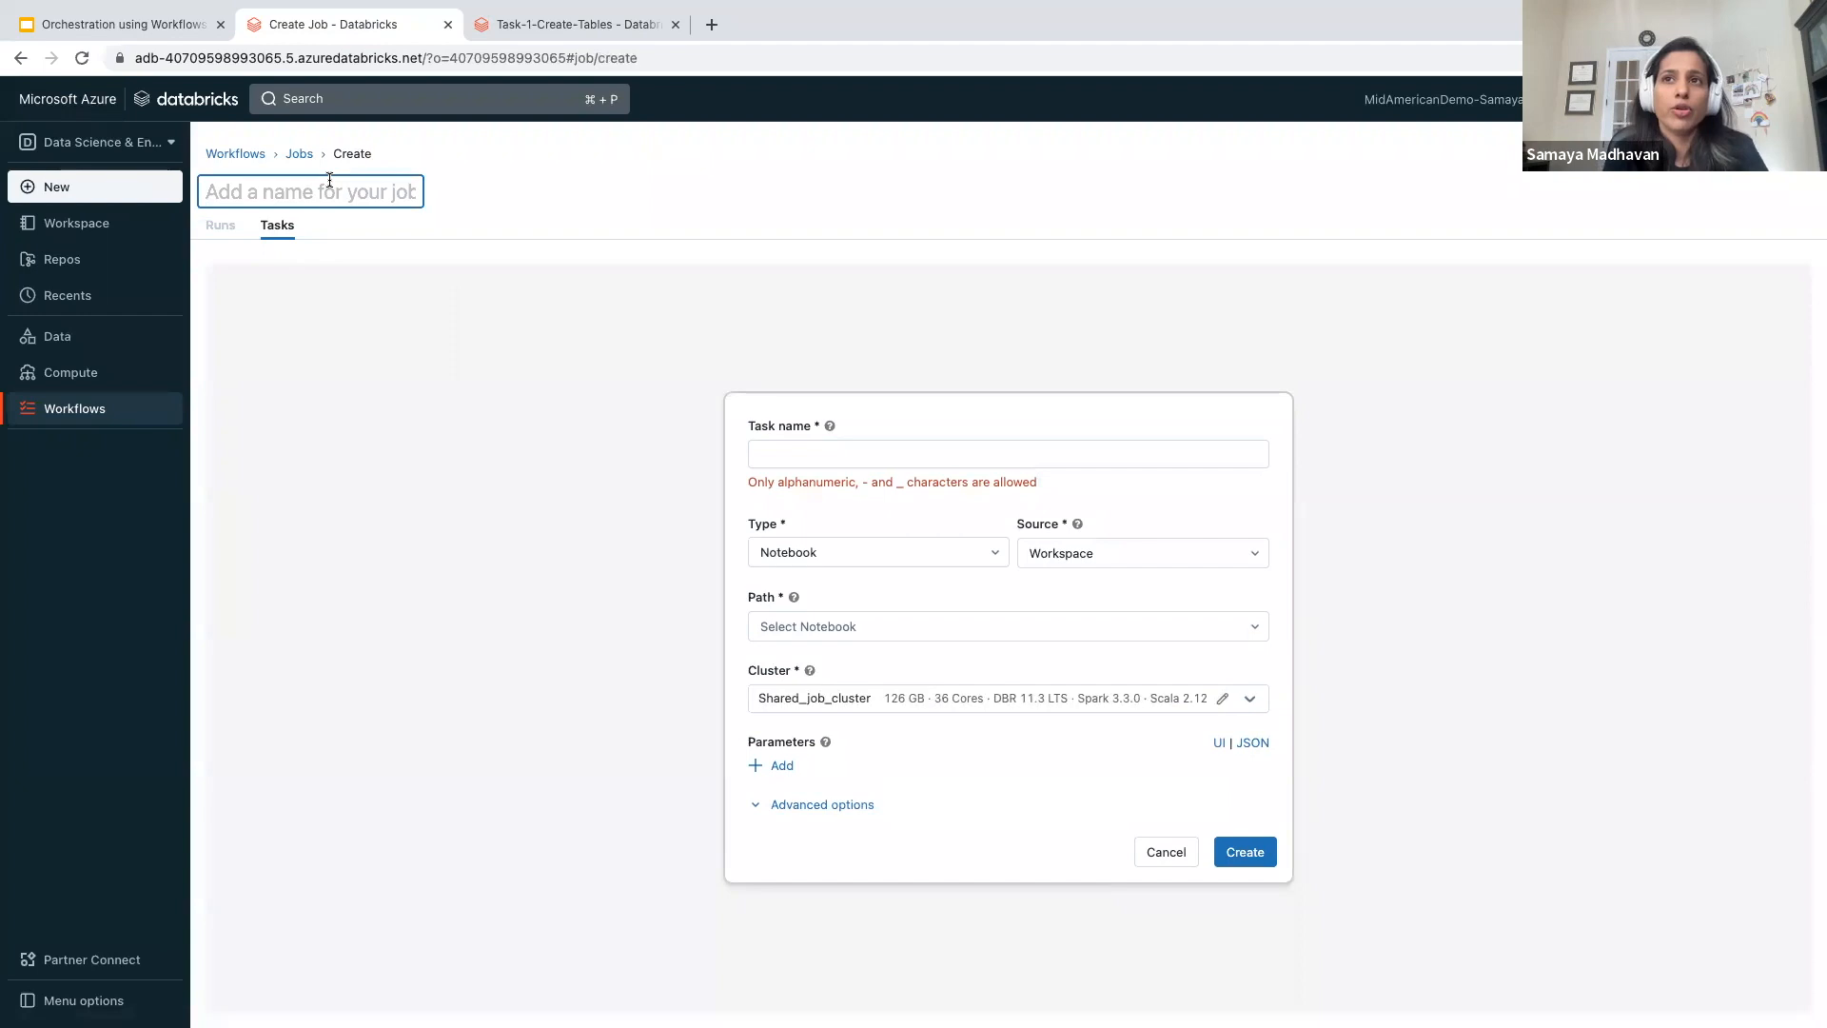
text(C)
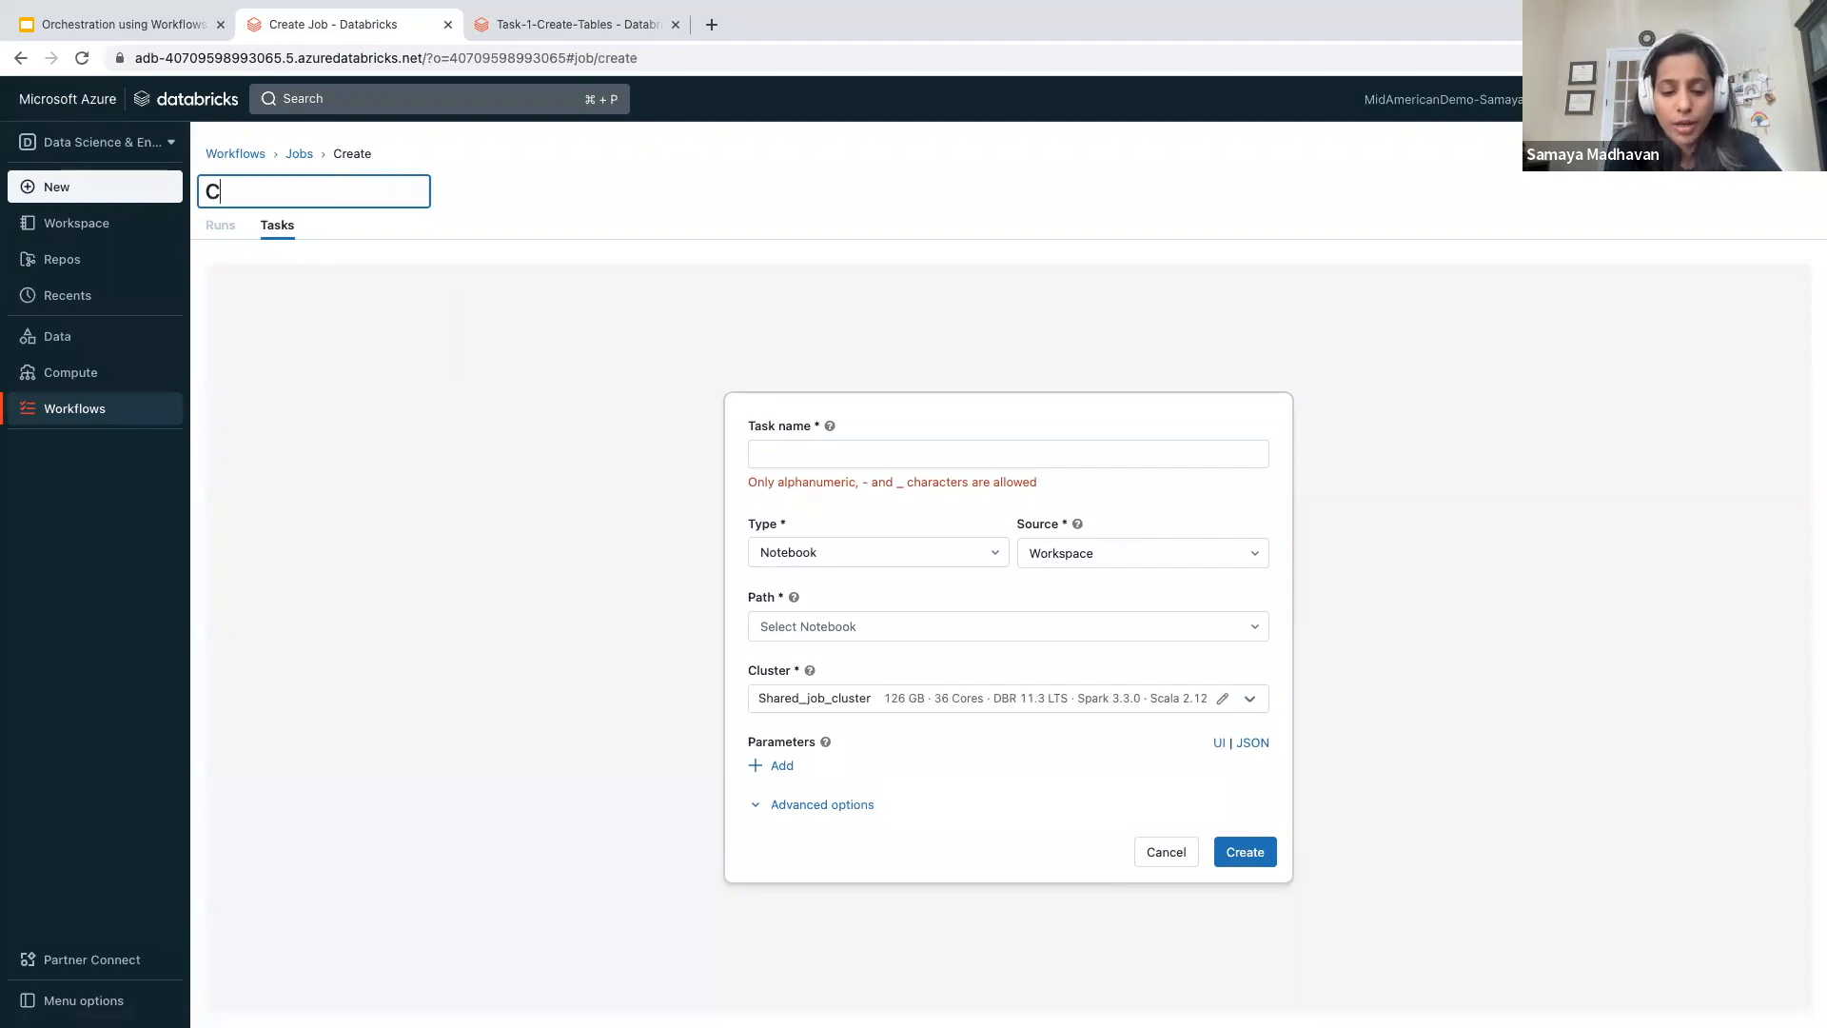
text(ustomer Skill)
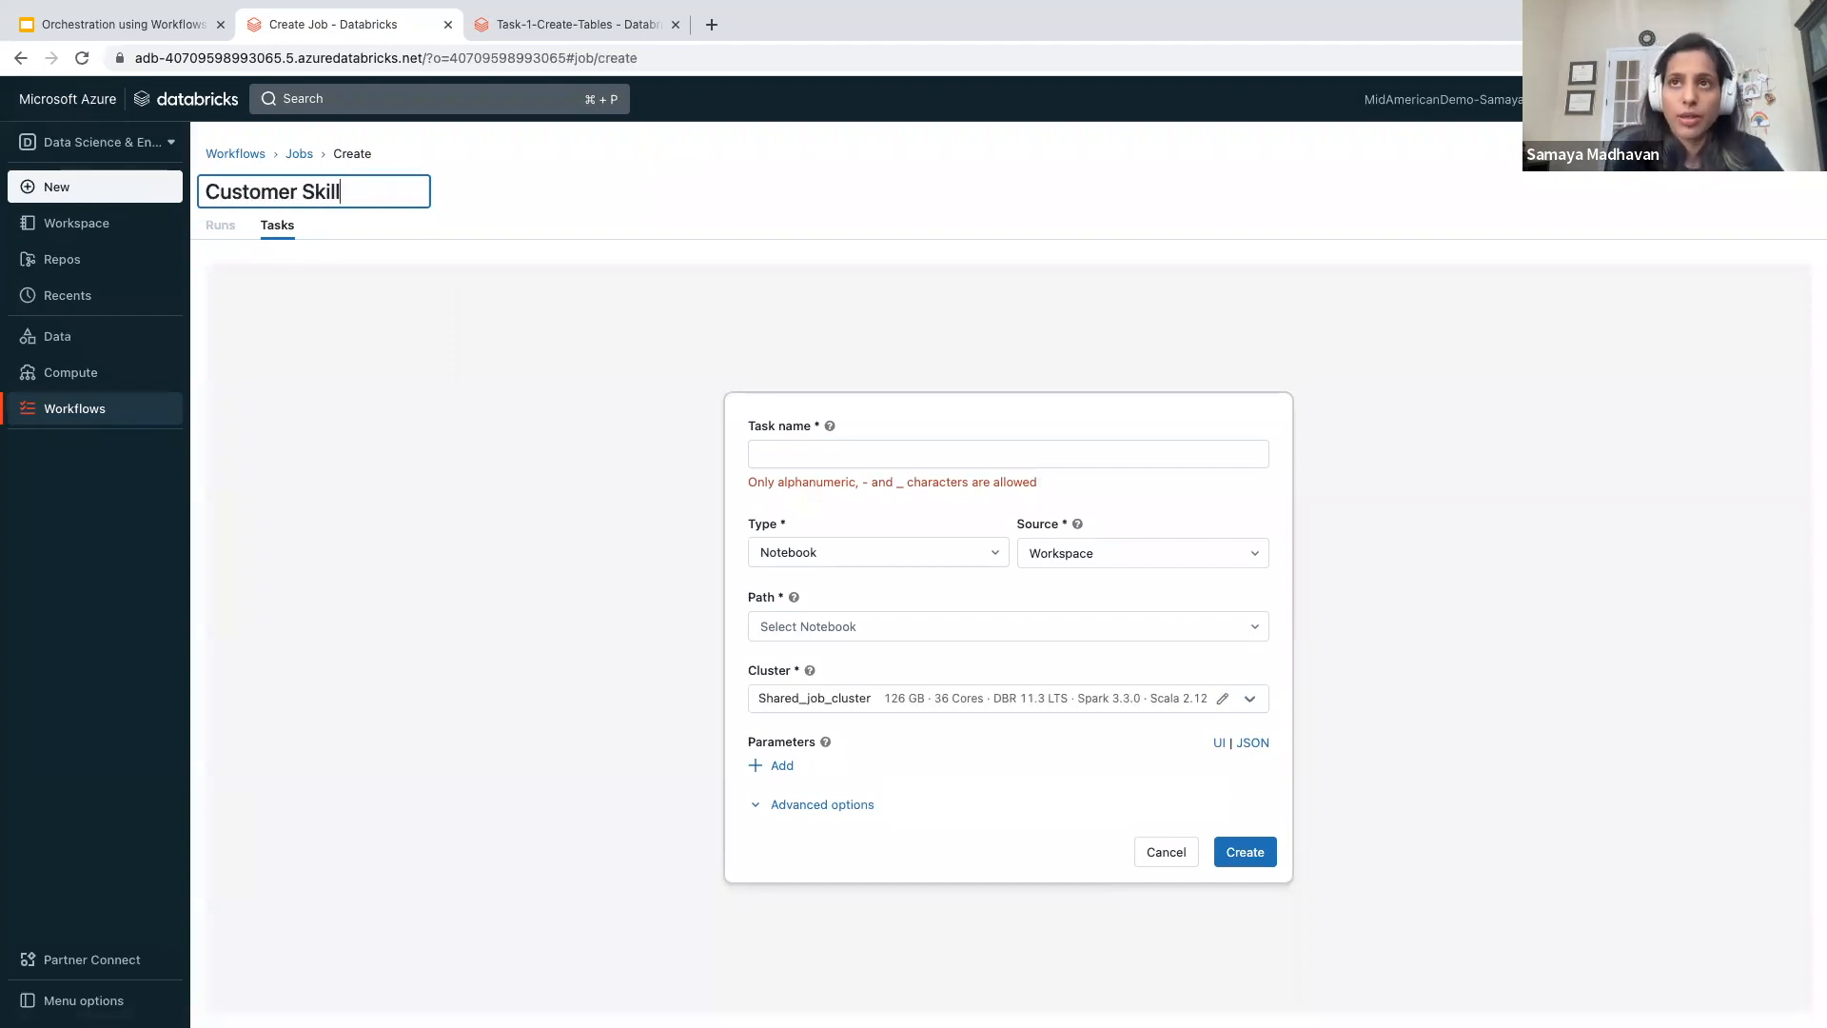
text( Building - sample )
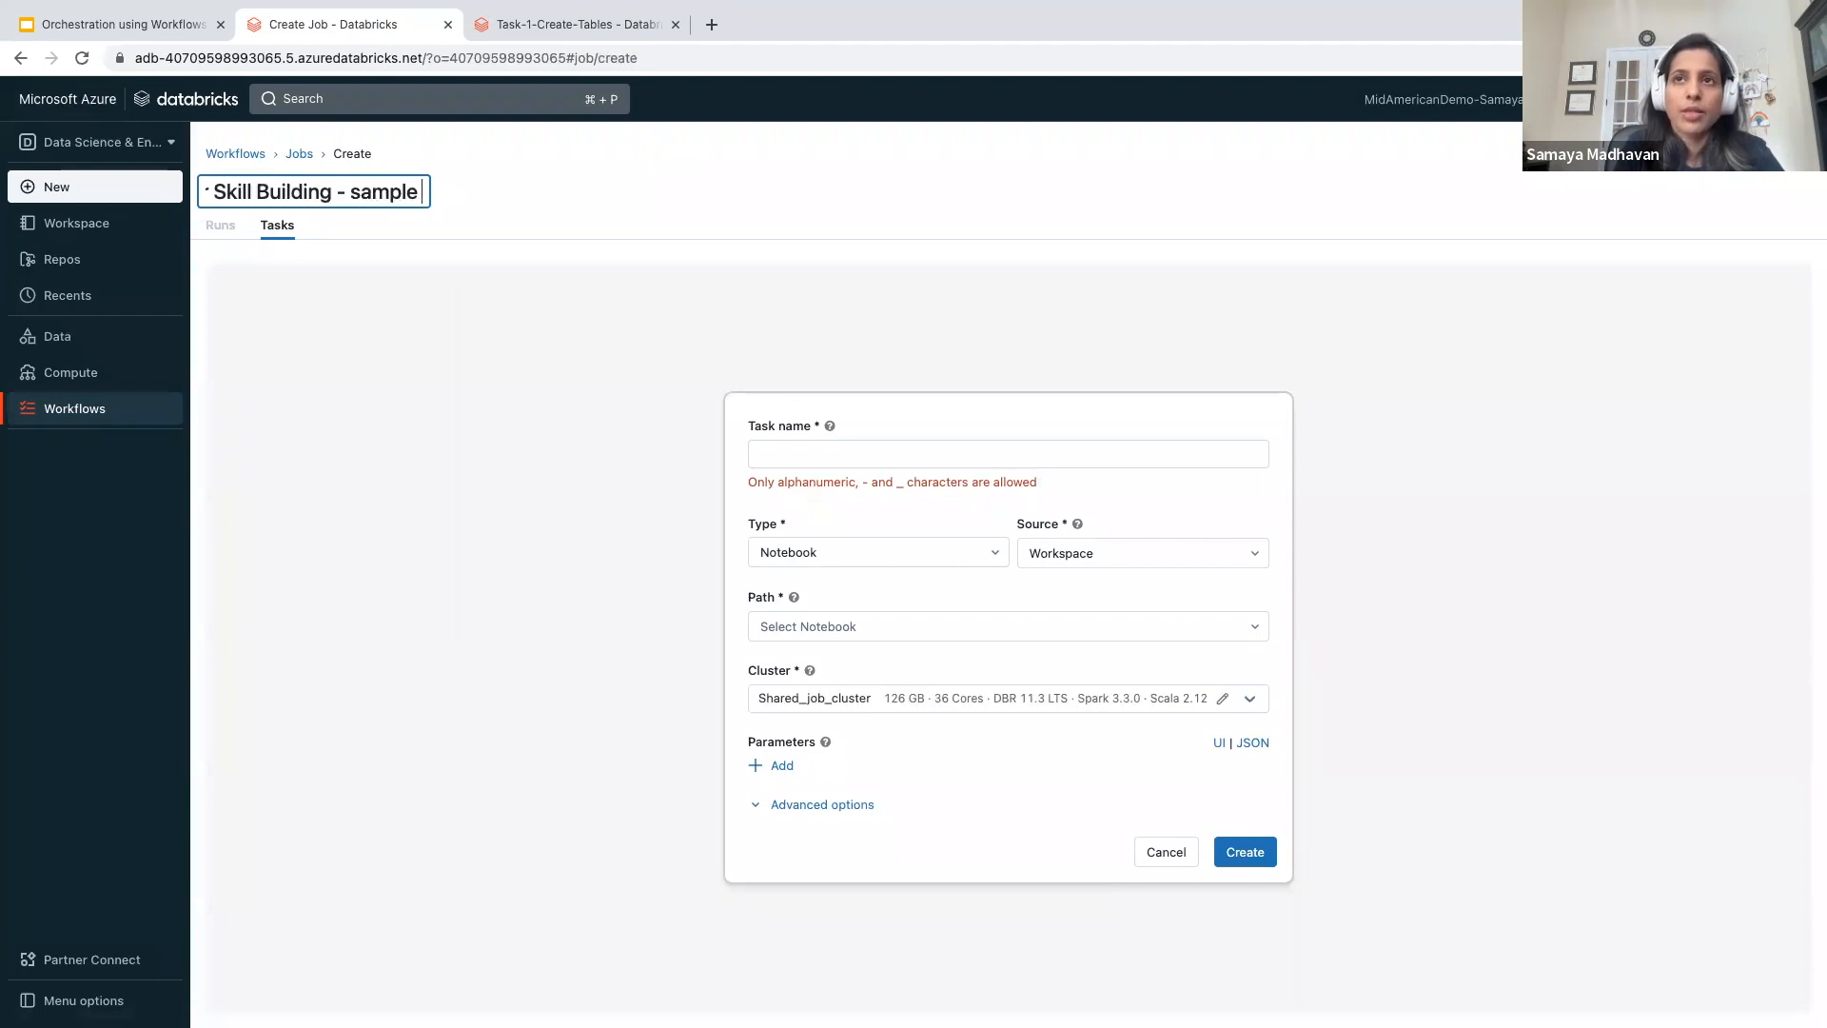
text(job)
click(387, 371)
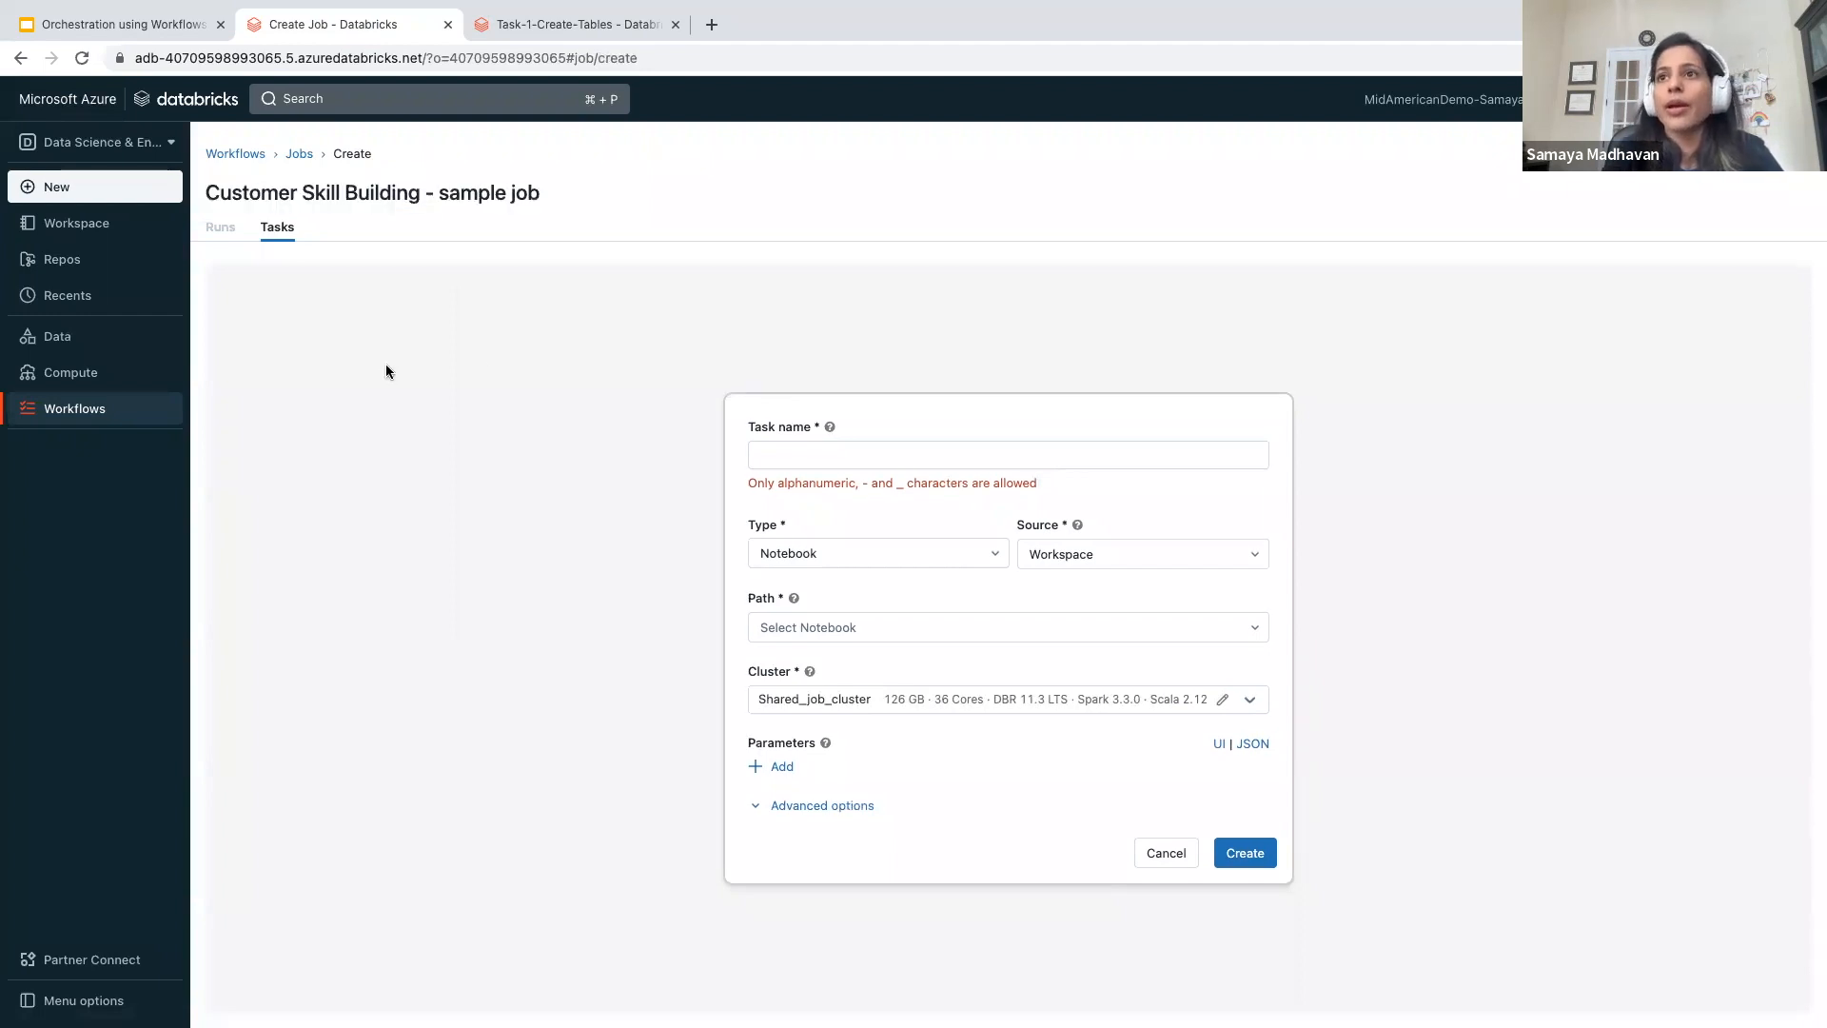
- Name the job's first task "test-_task-1", keeping its type as Notebook and its source as Workspace
click(856, 456)
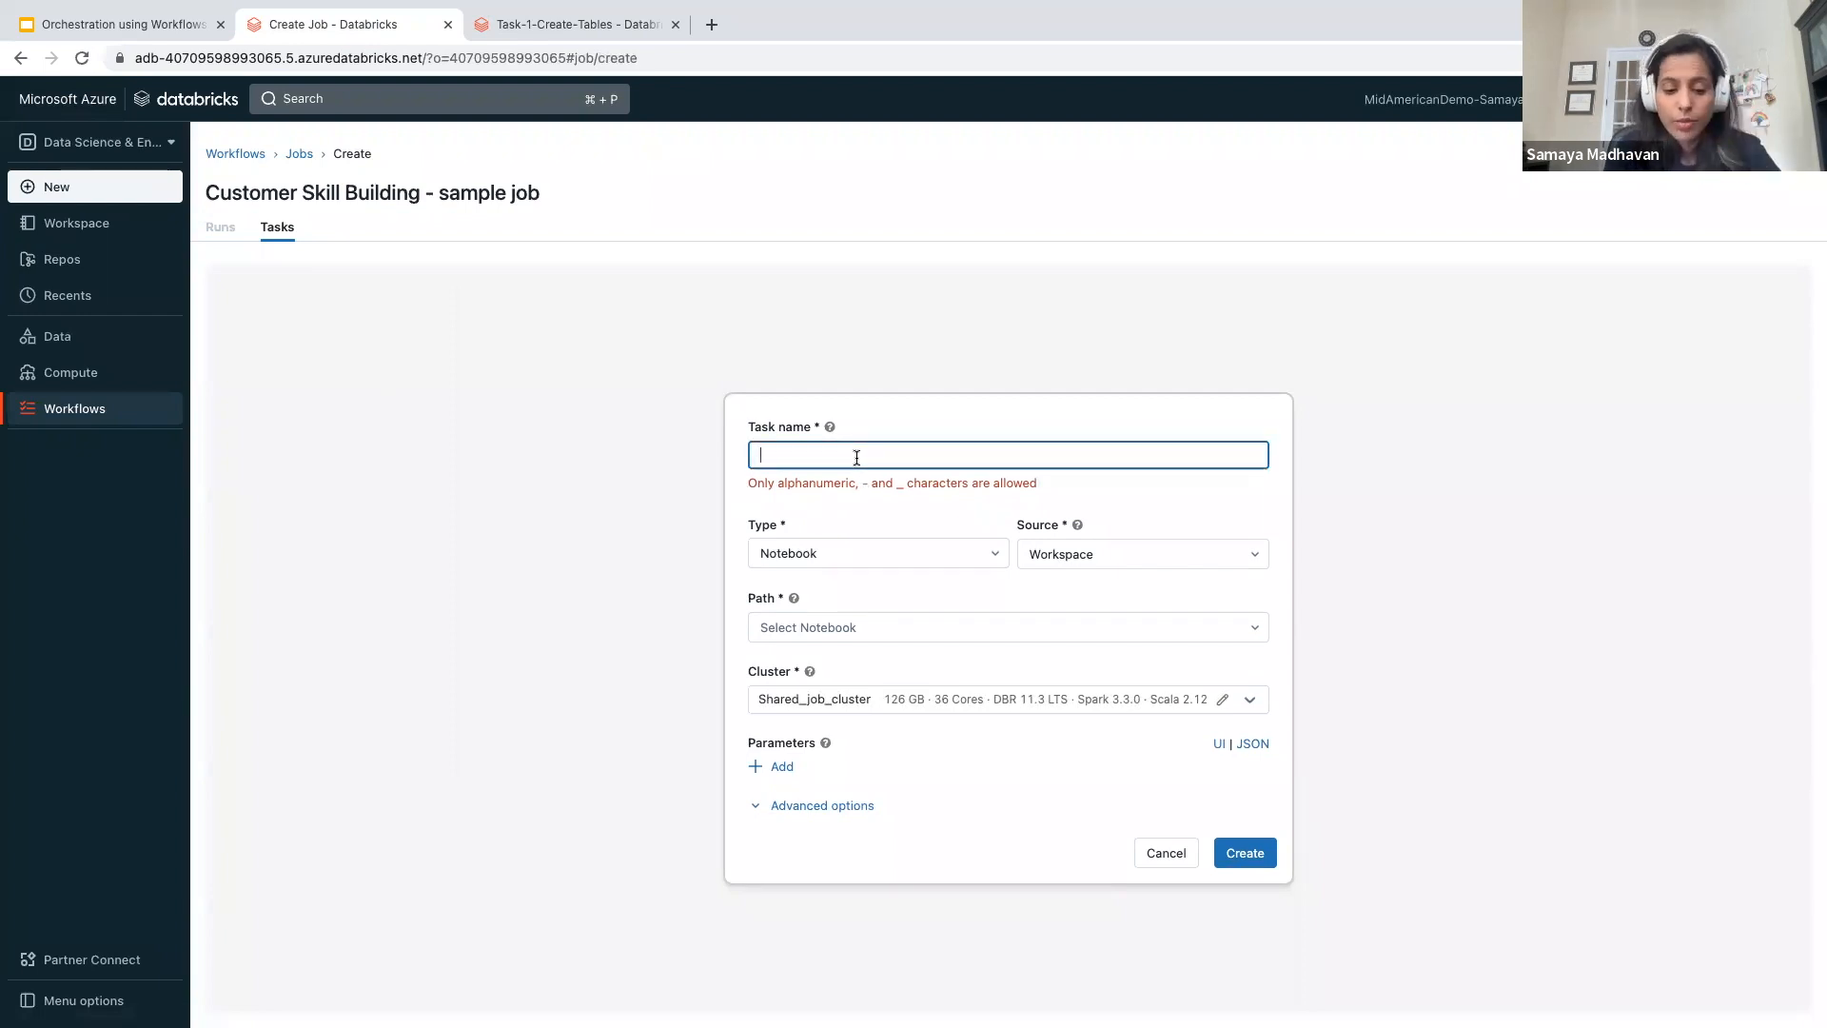
text(test)
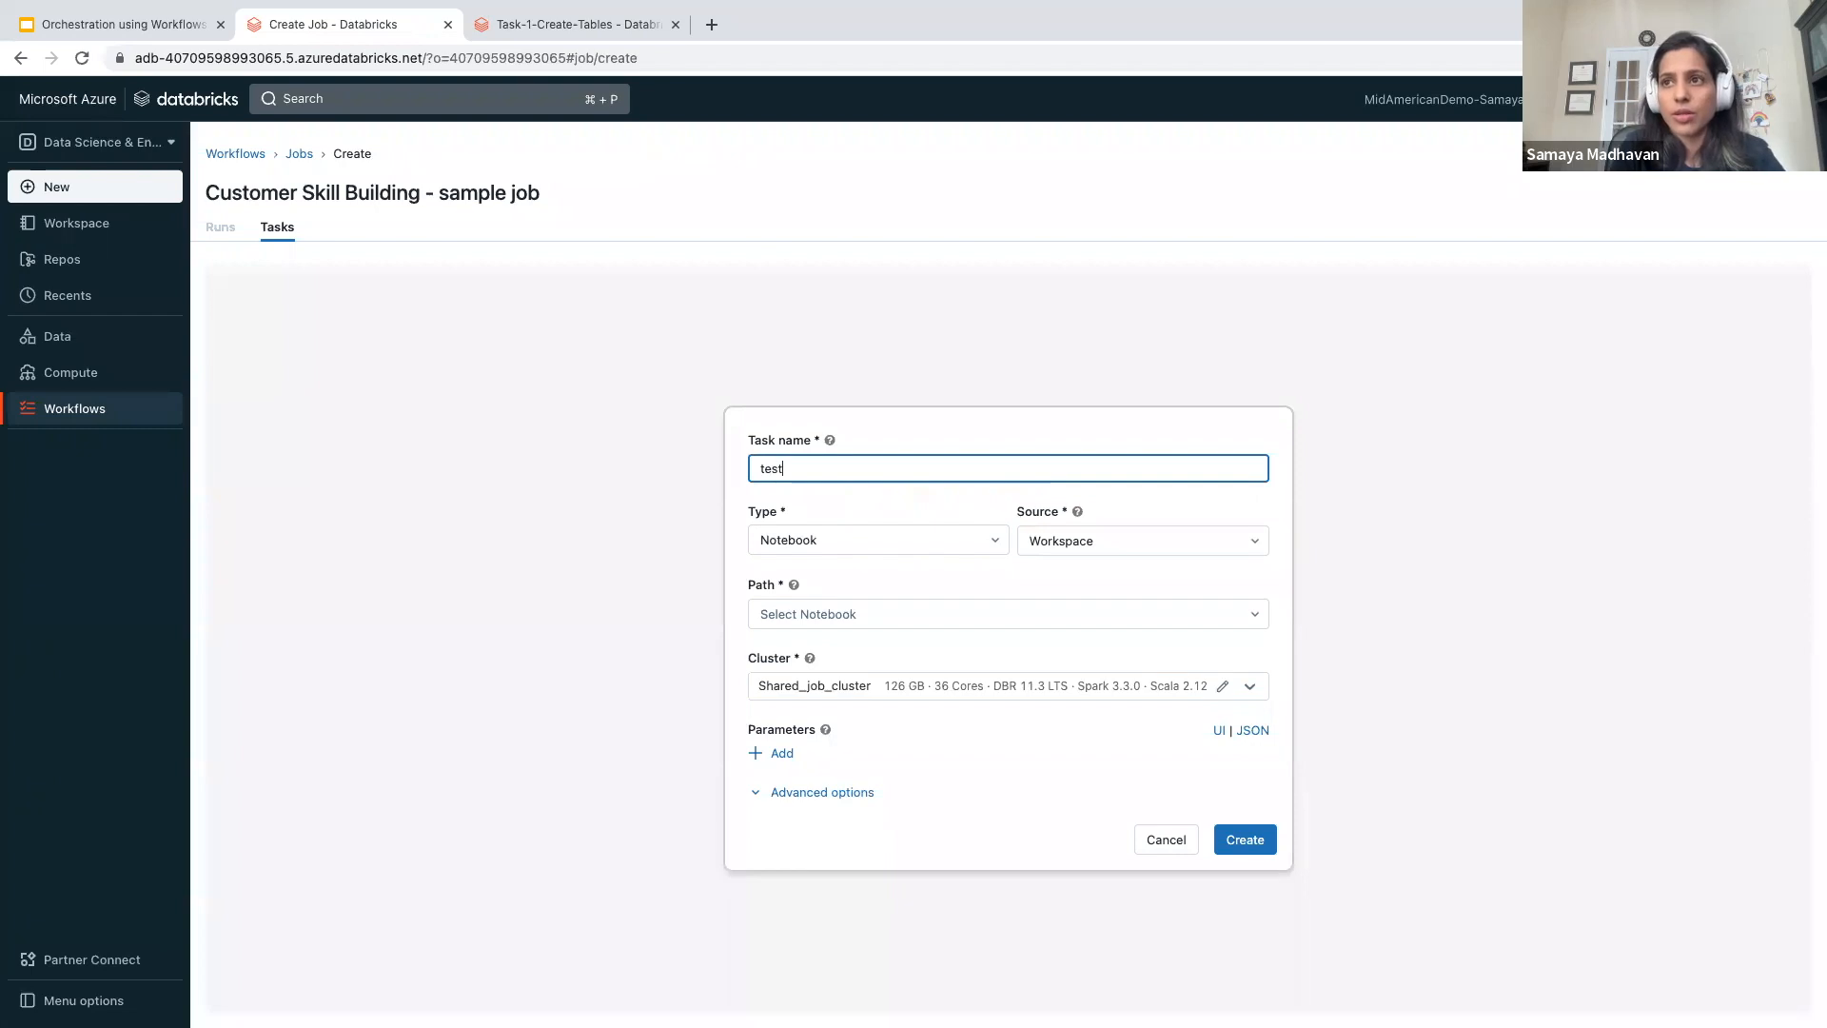
text(-_task-1)
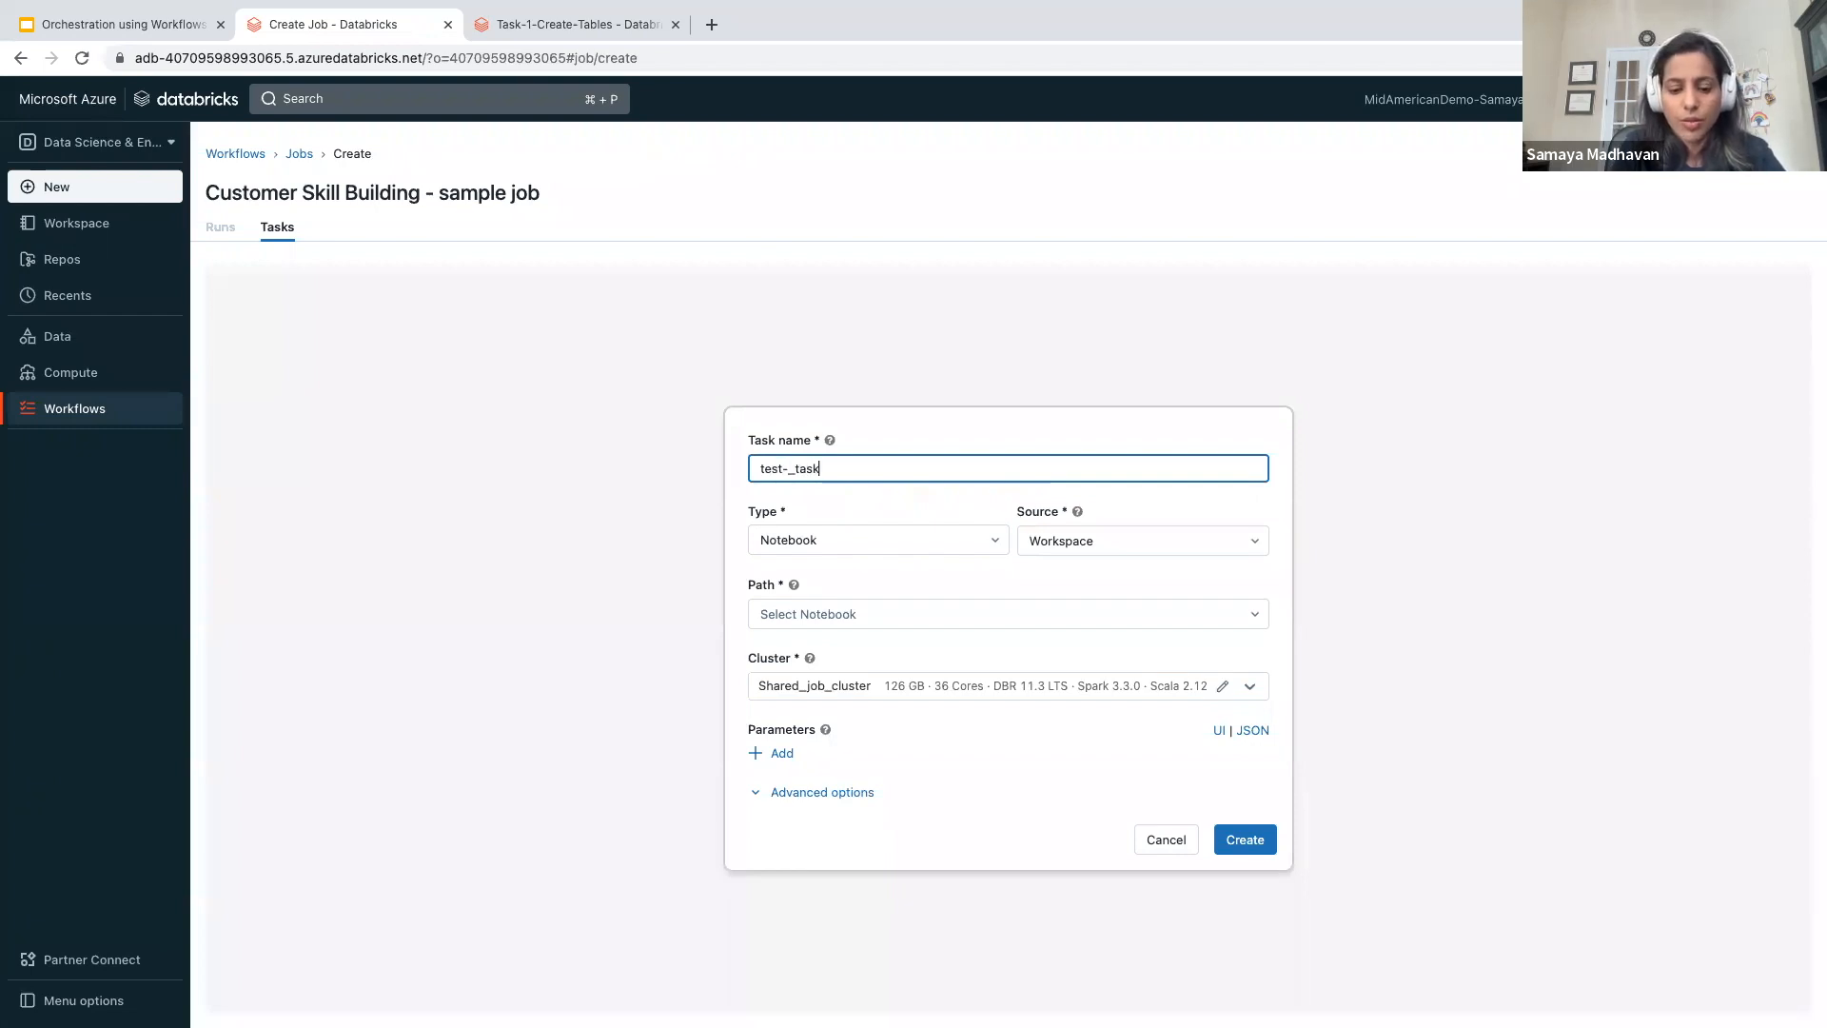
click(898, 541)
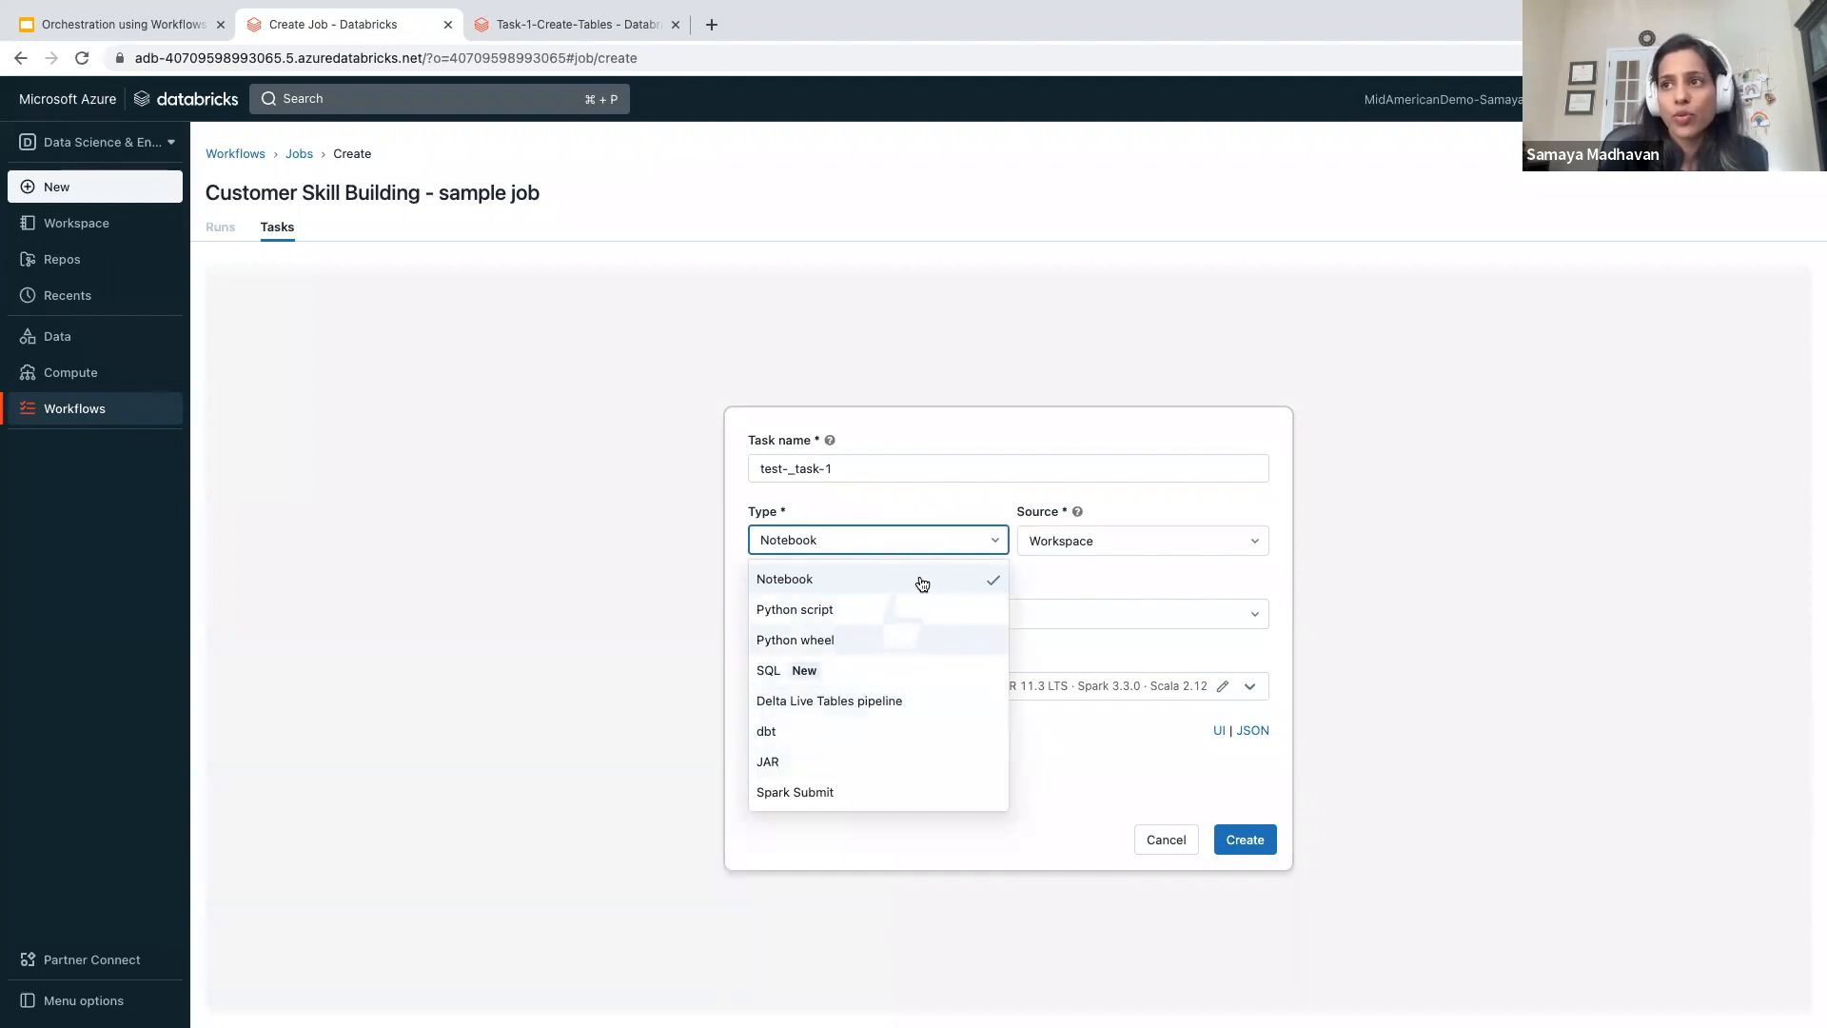
click(802, 577)
click(1079, 548)
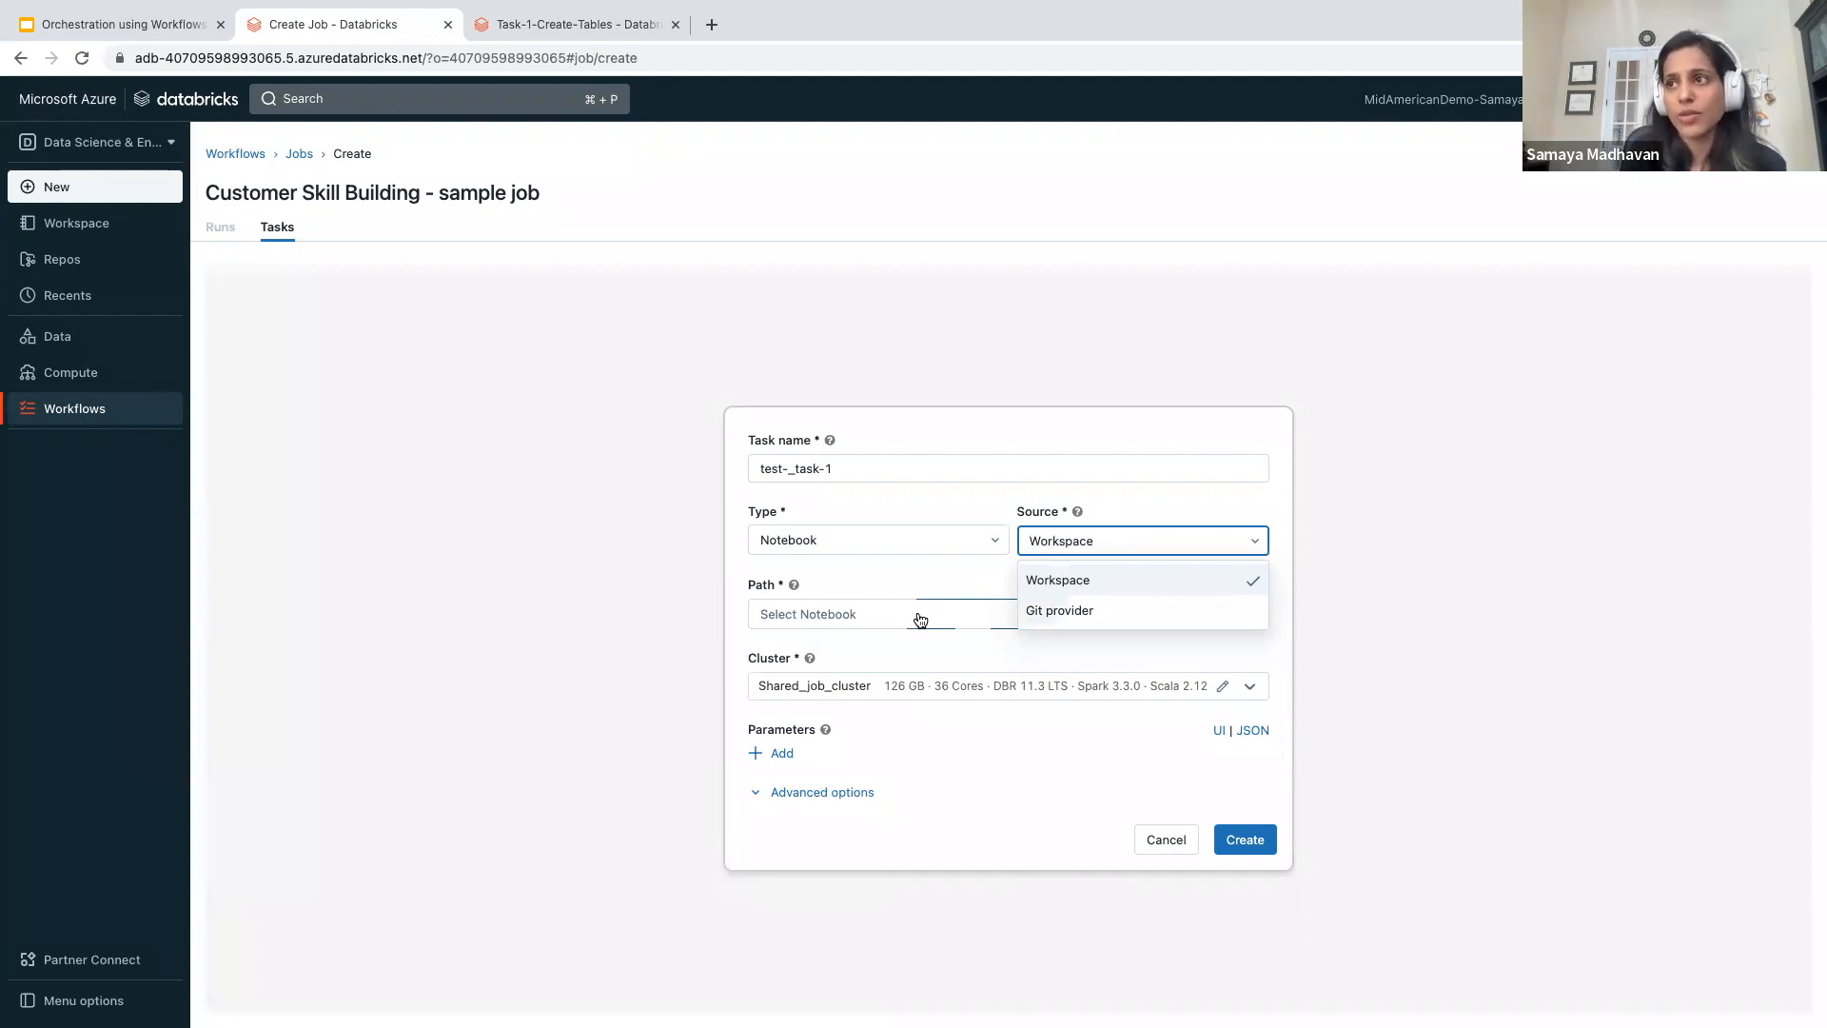
click(864, 569)
- Set the task's path to the Task-1-Create-Tables notebook in the own user folder's Introduction-to-Workflows-v1.0.0 folder
click(842, 619)
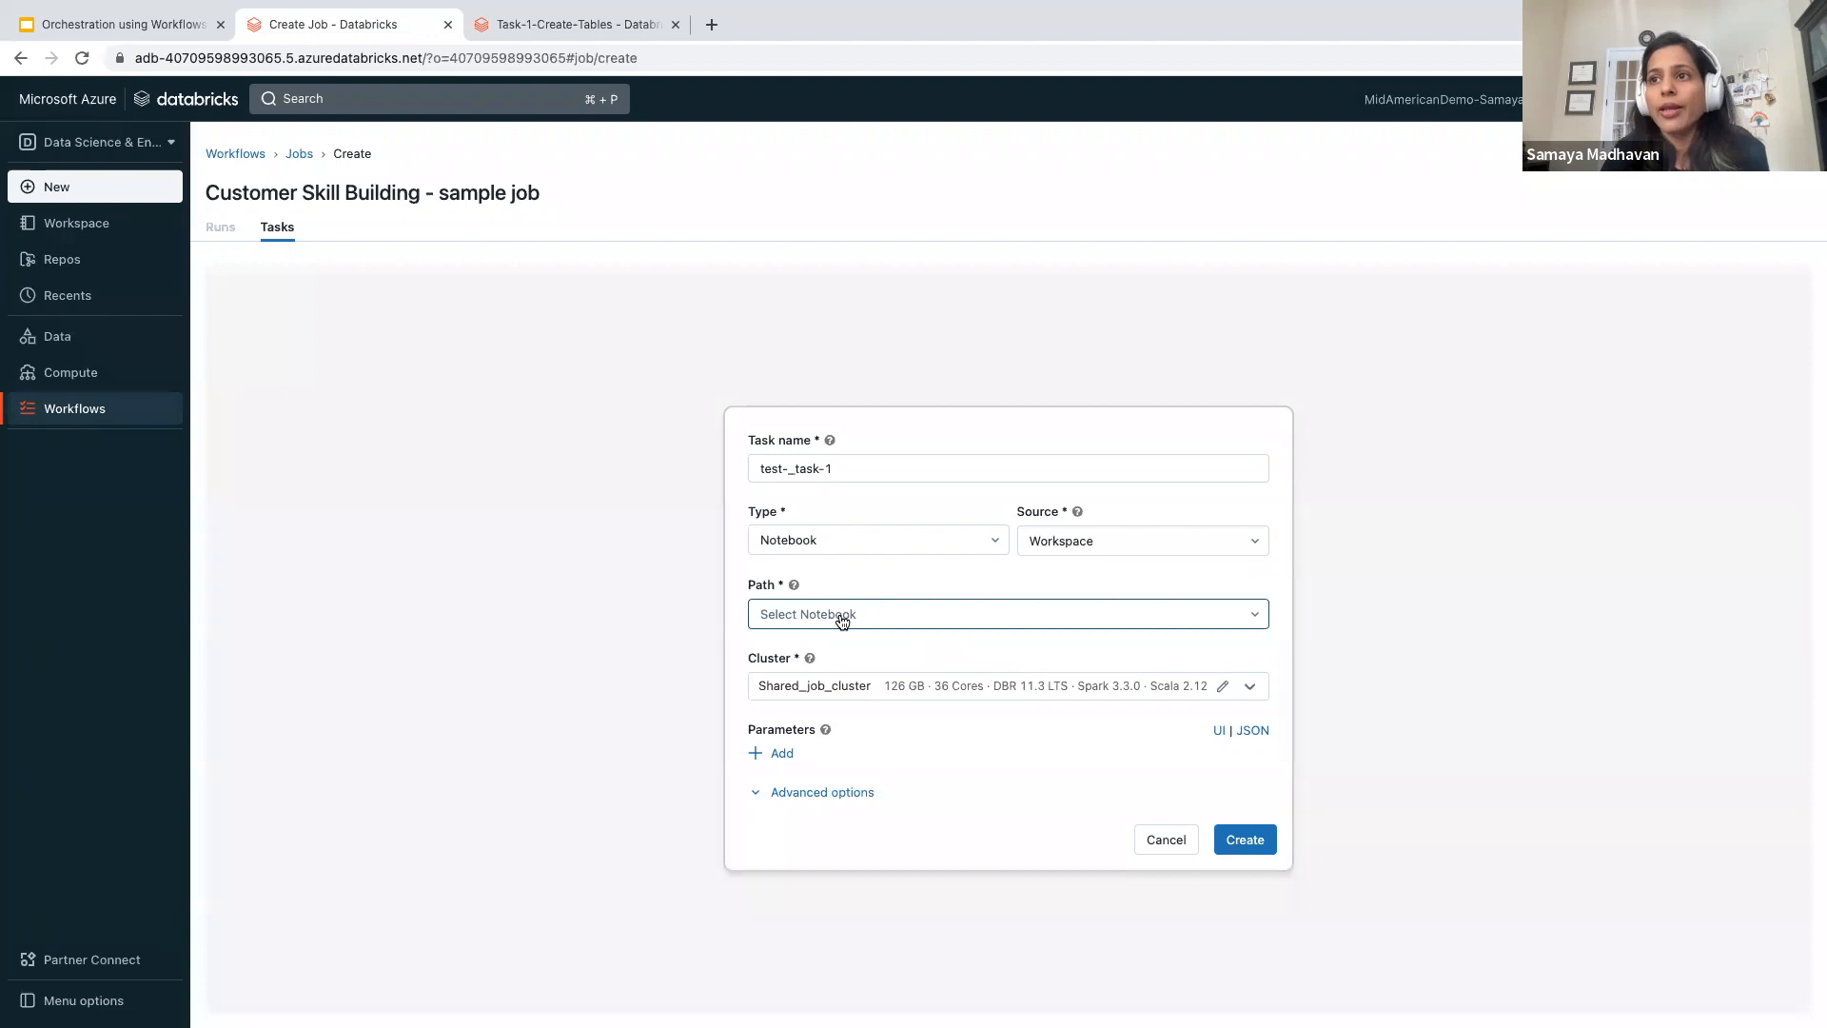
click(841, 618)
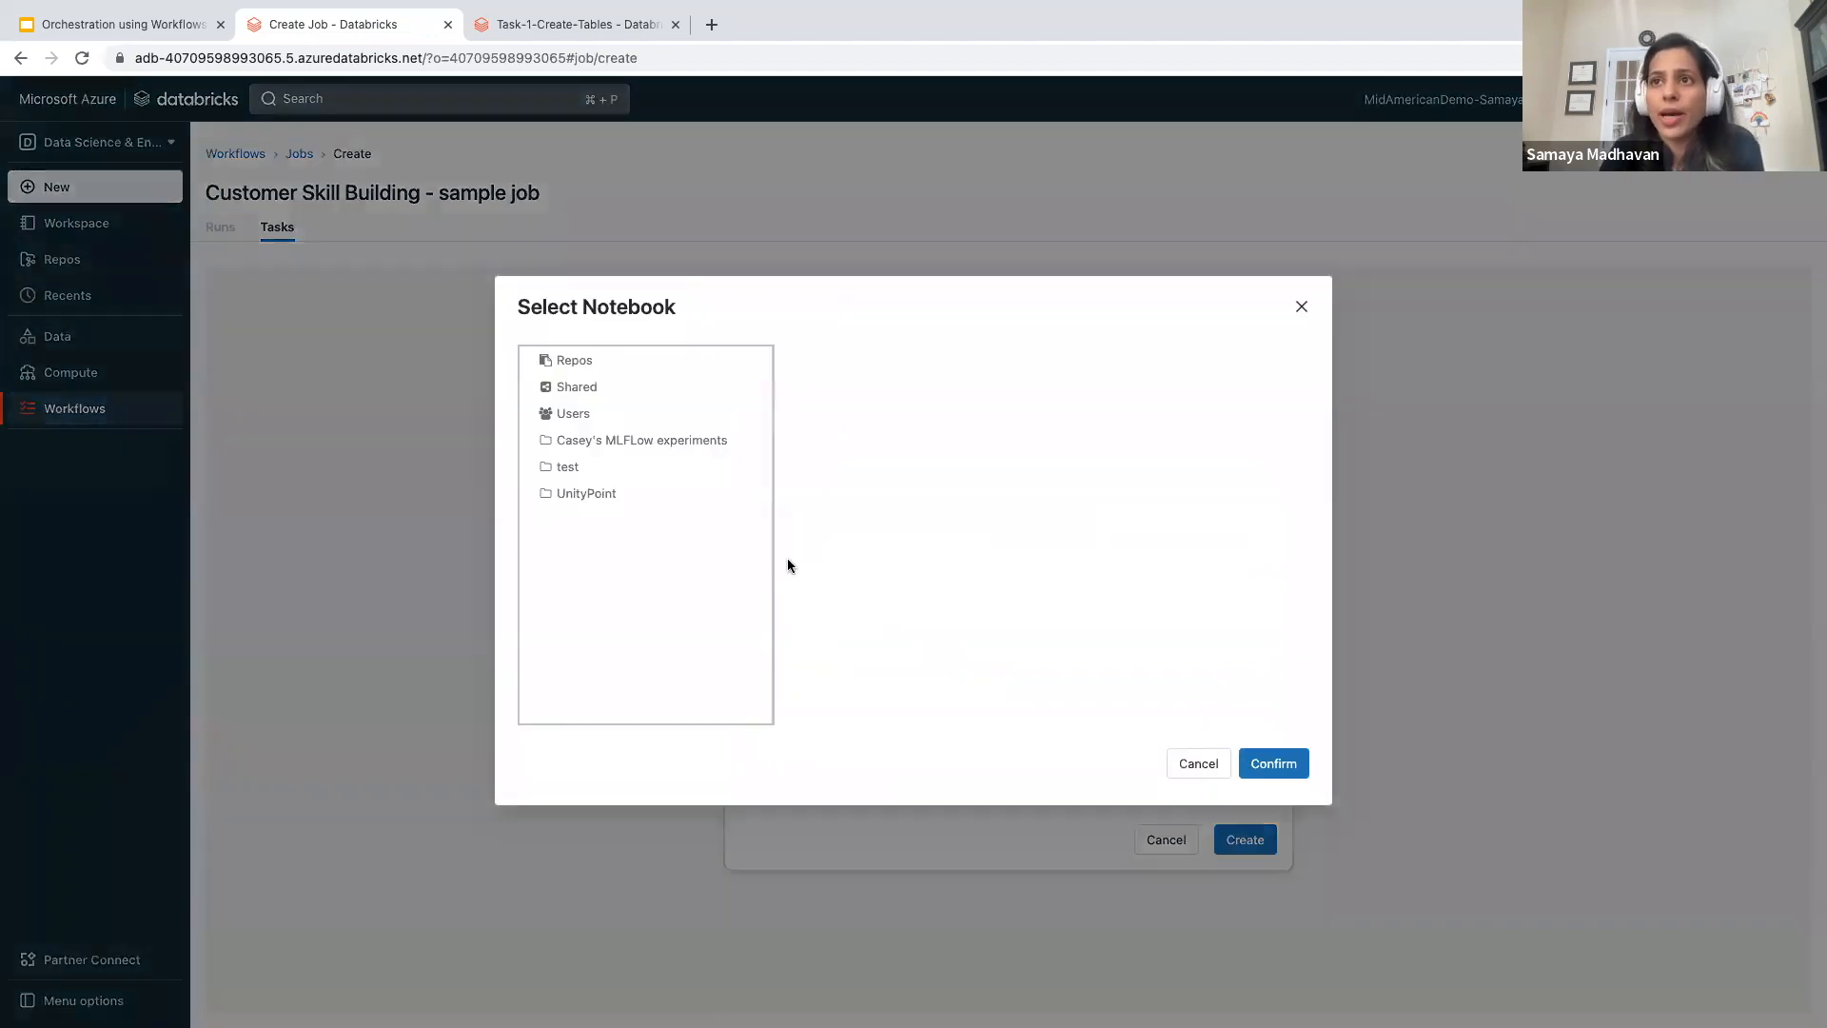
click(590, 414)
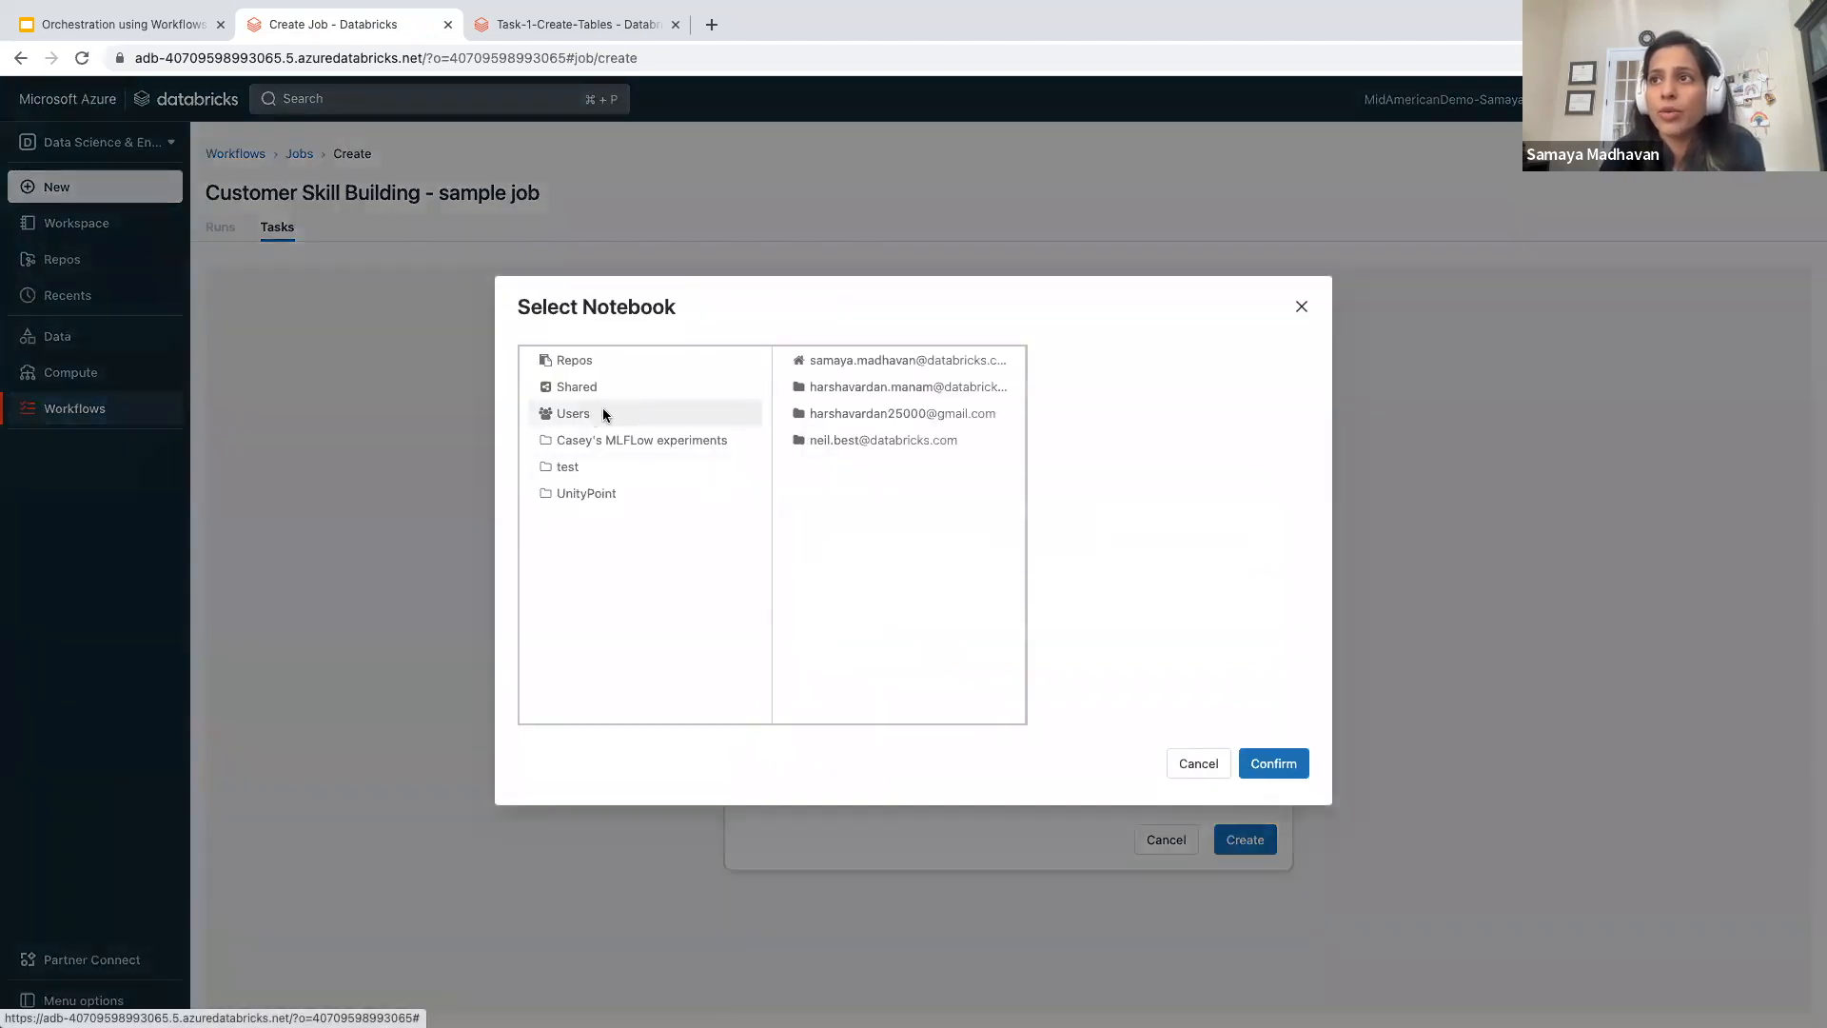
click(858, 370)
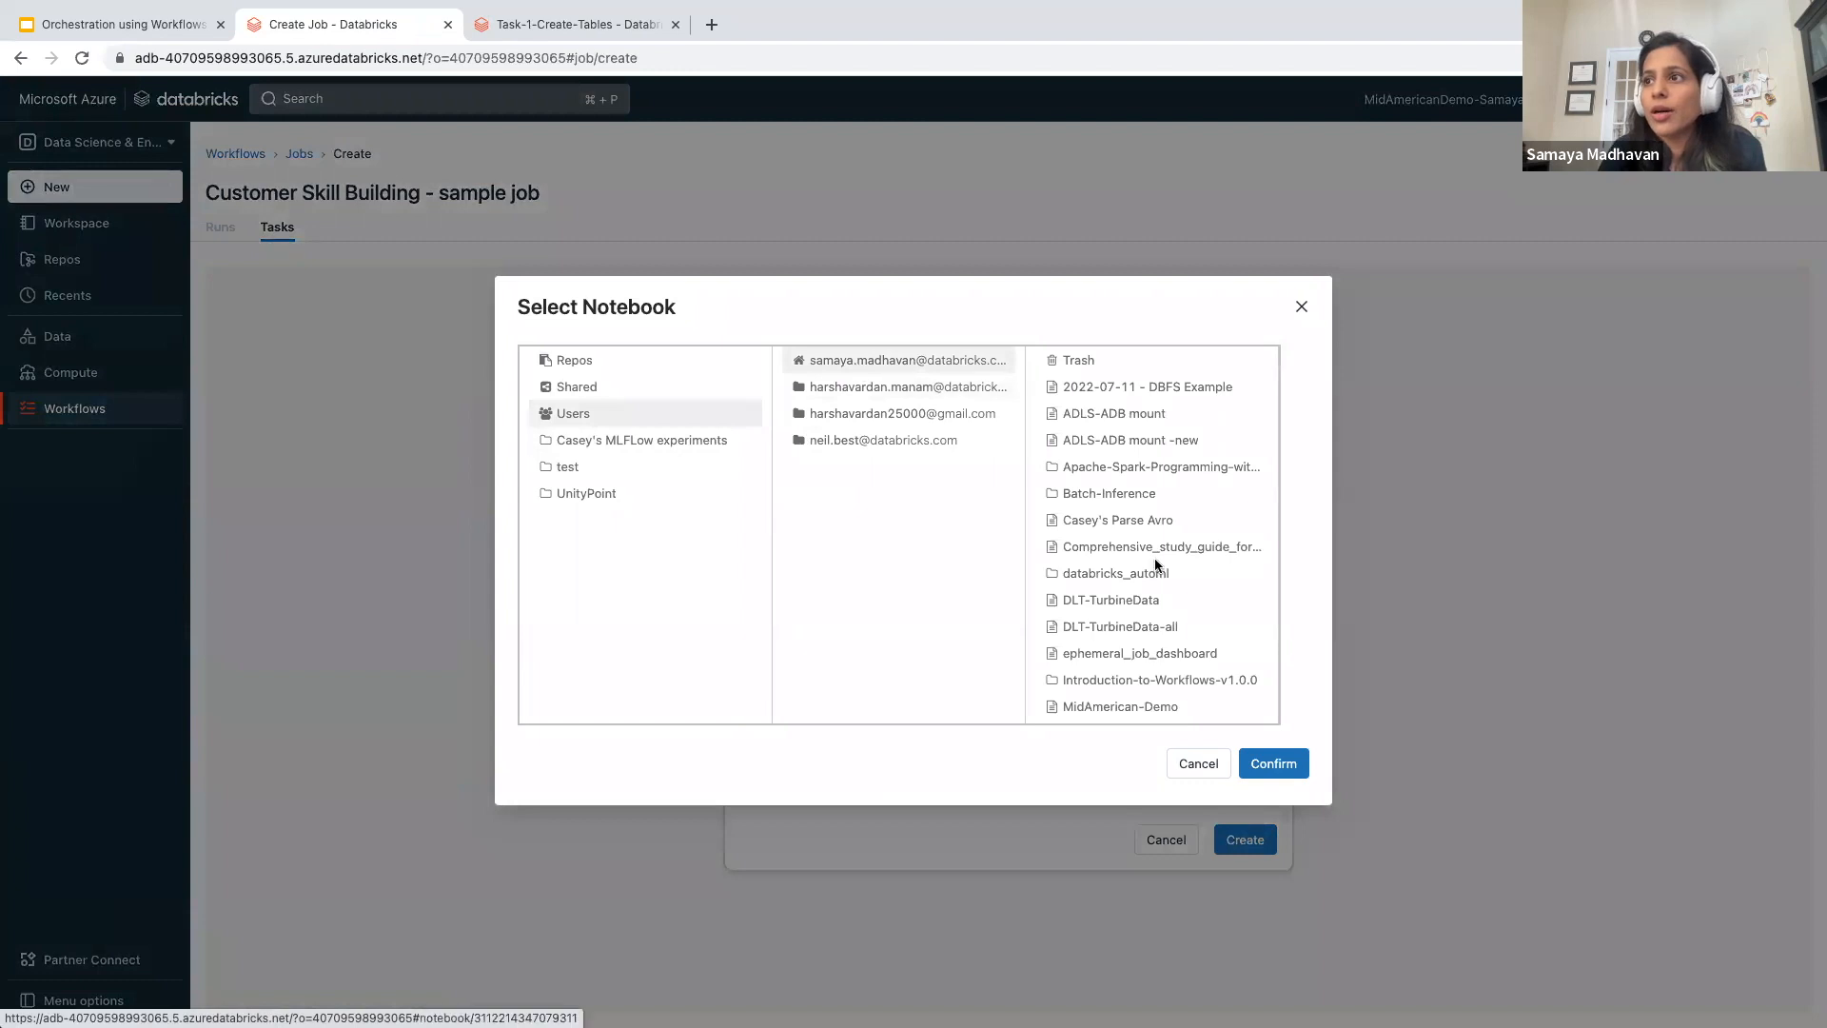
scroll(1156, 644, down, 2)
click(1163, 644)
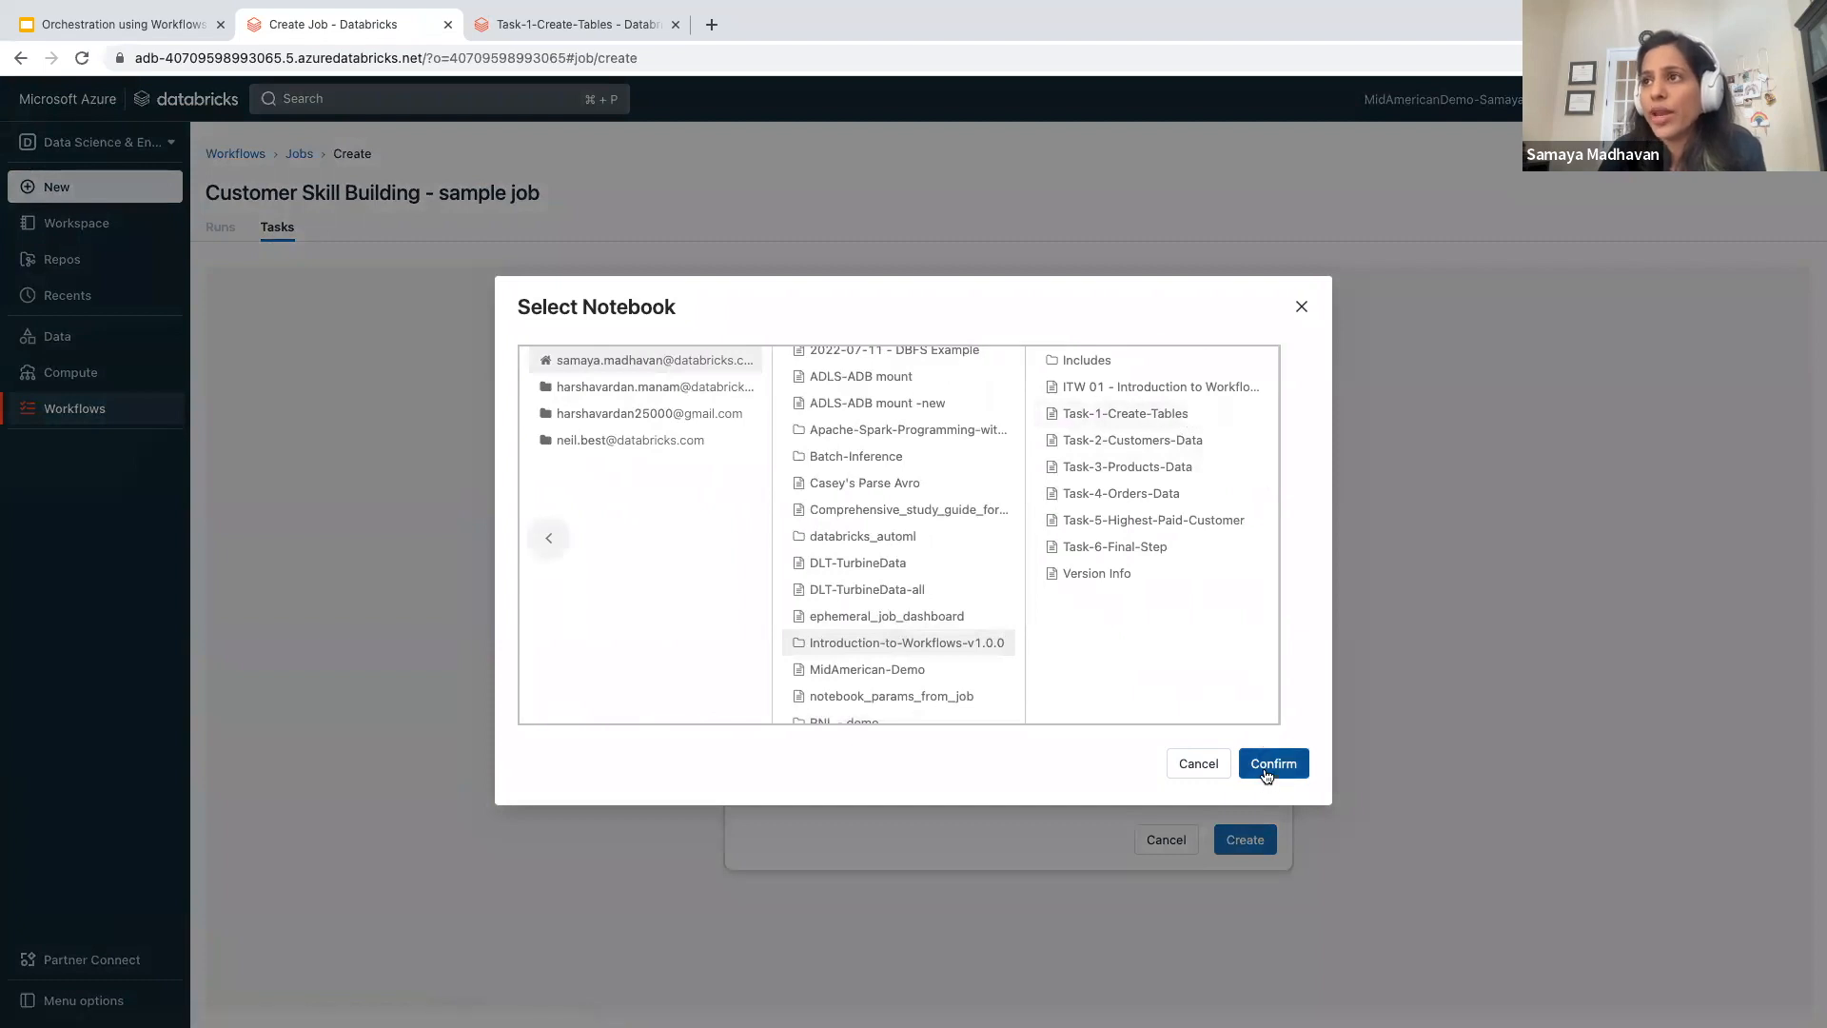
click(1173, 405)
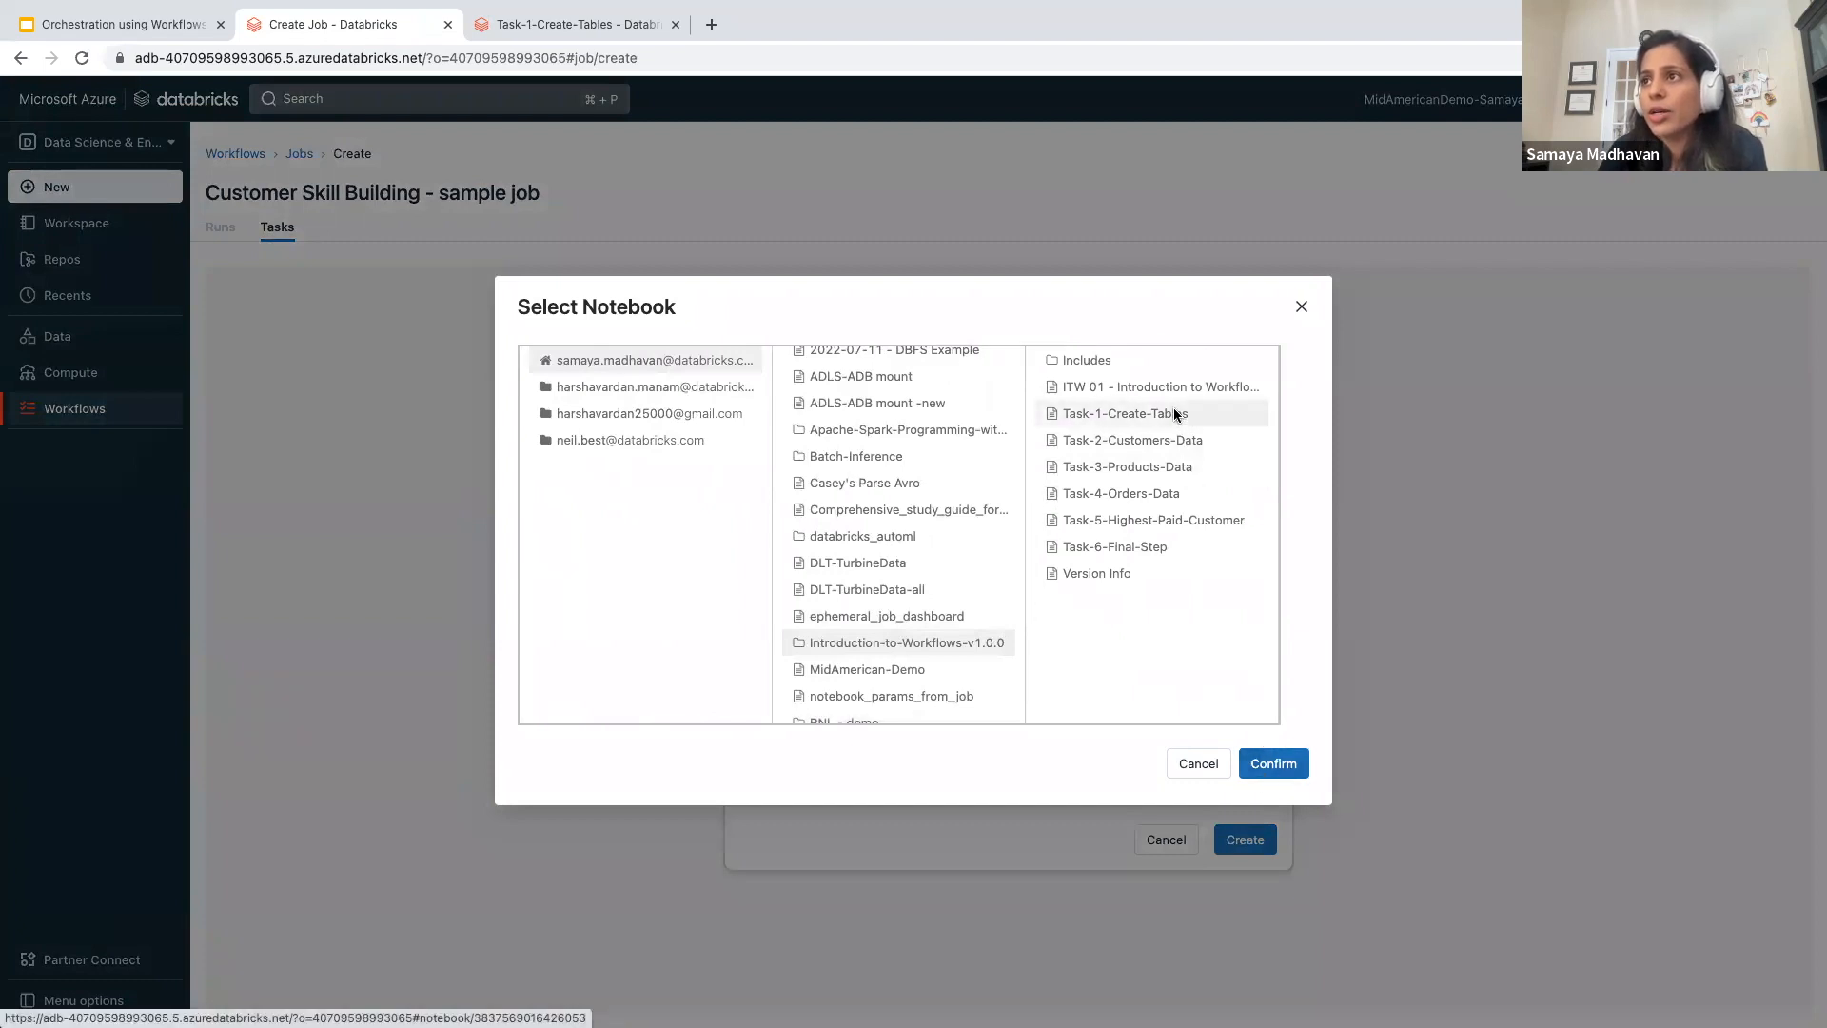
click(1258, 769)
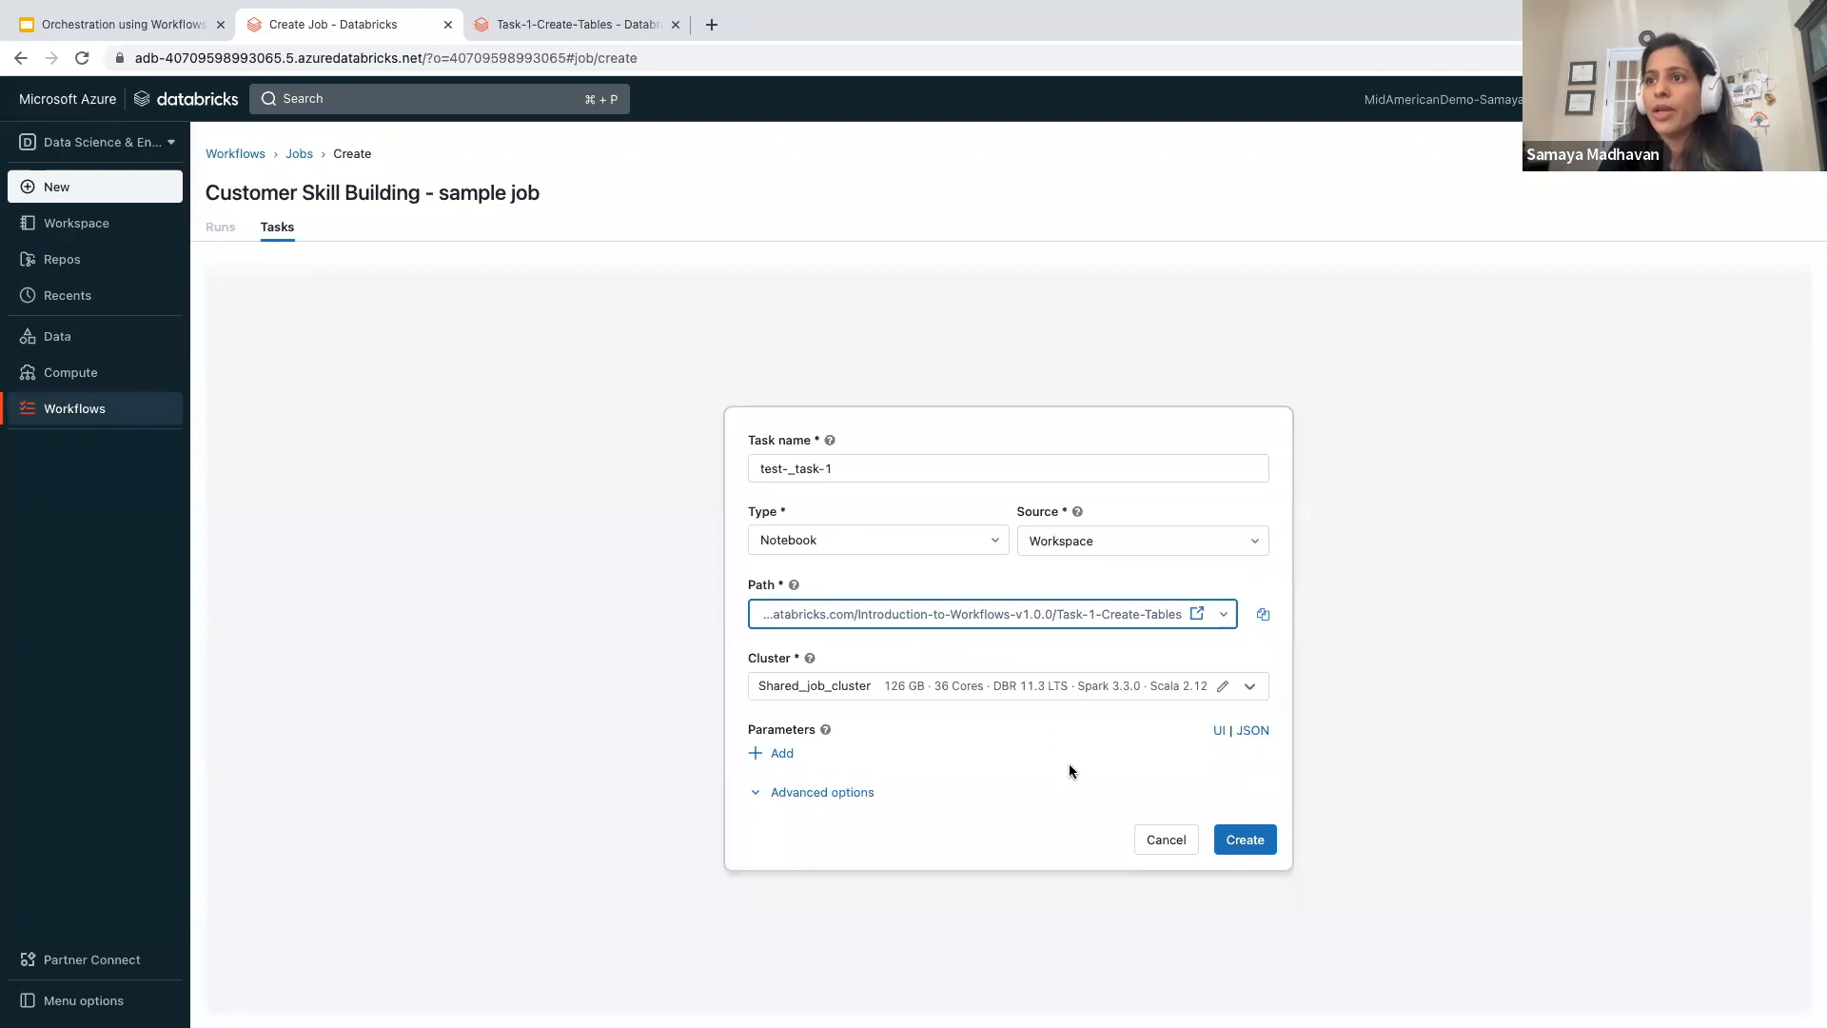
- Assign the existing all-purpose DBR 11.3 LTS cluster to the task, review the advanced options, and create the task
click(1049, 686)
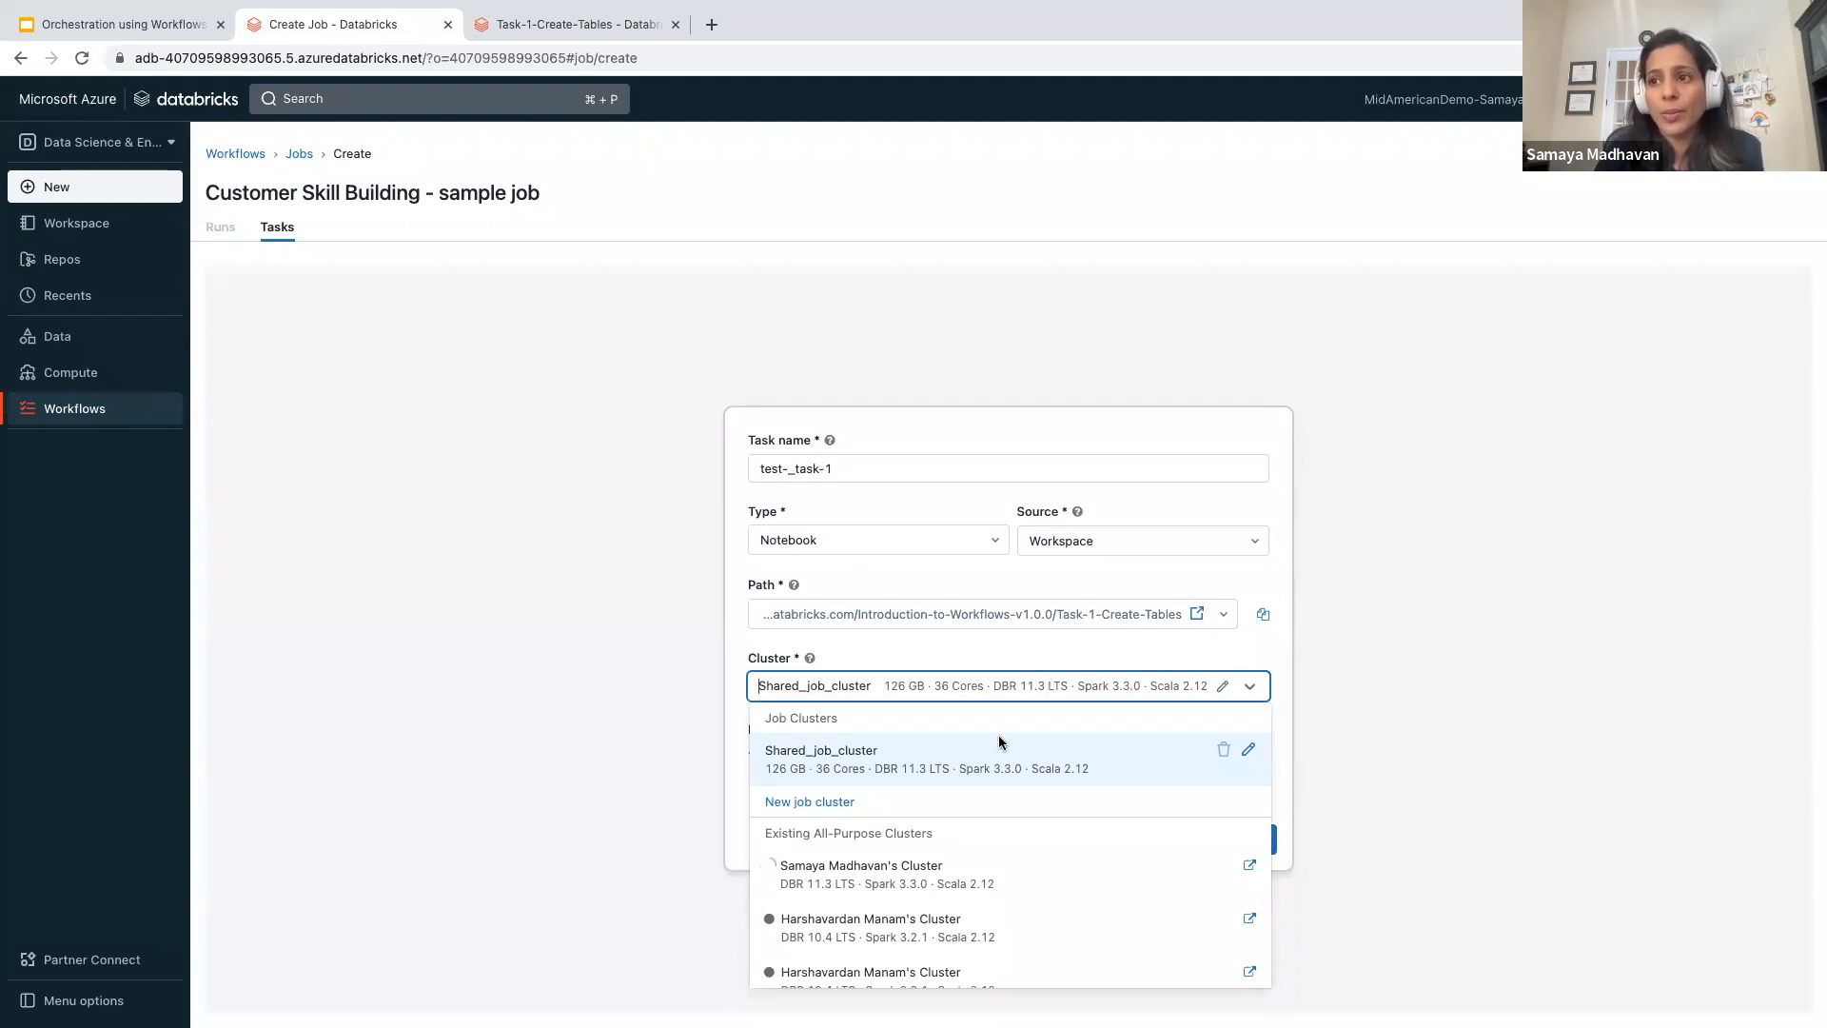
click(954, 871)
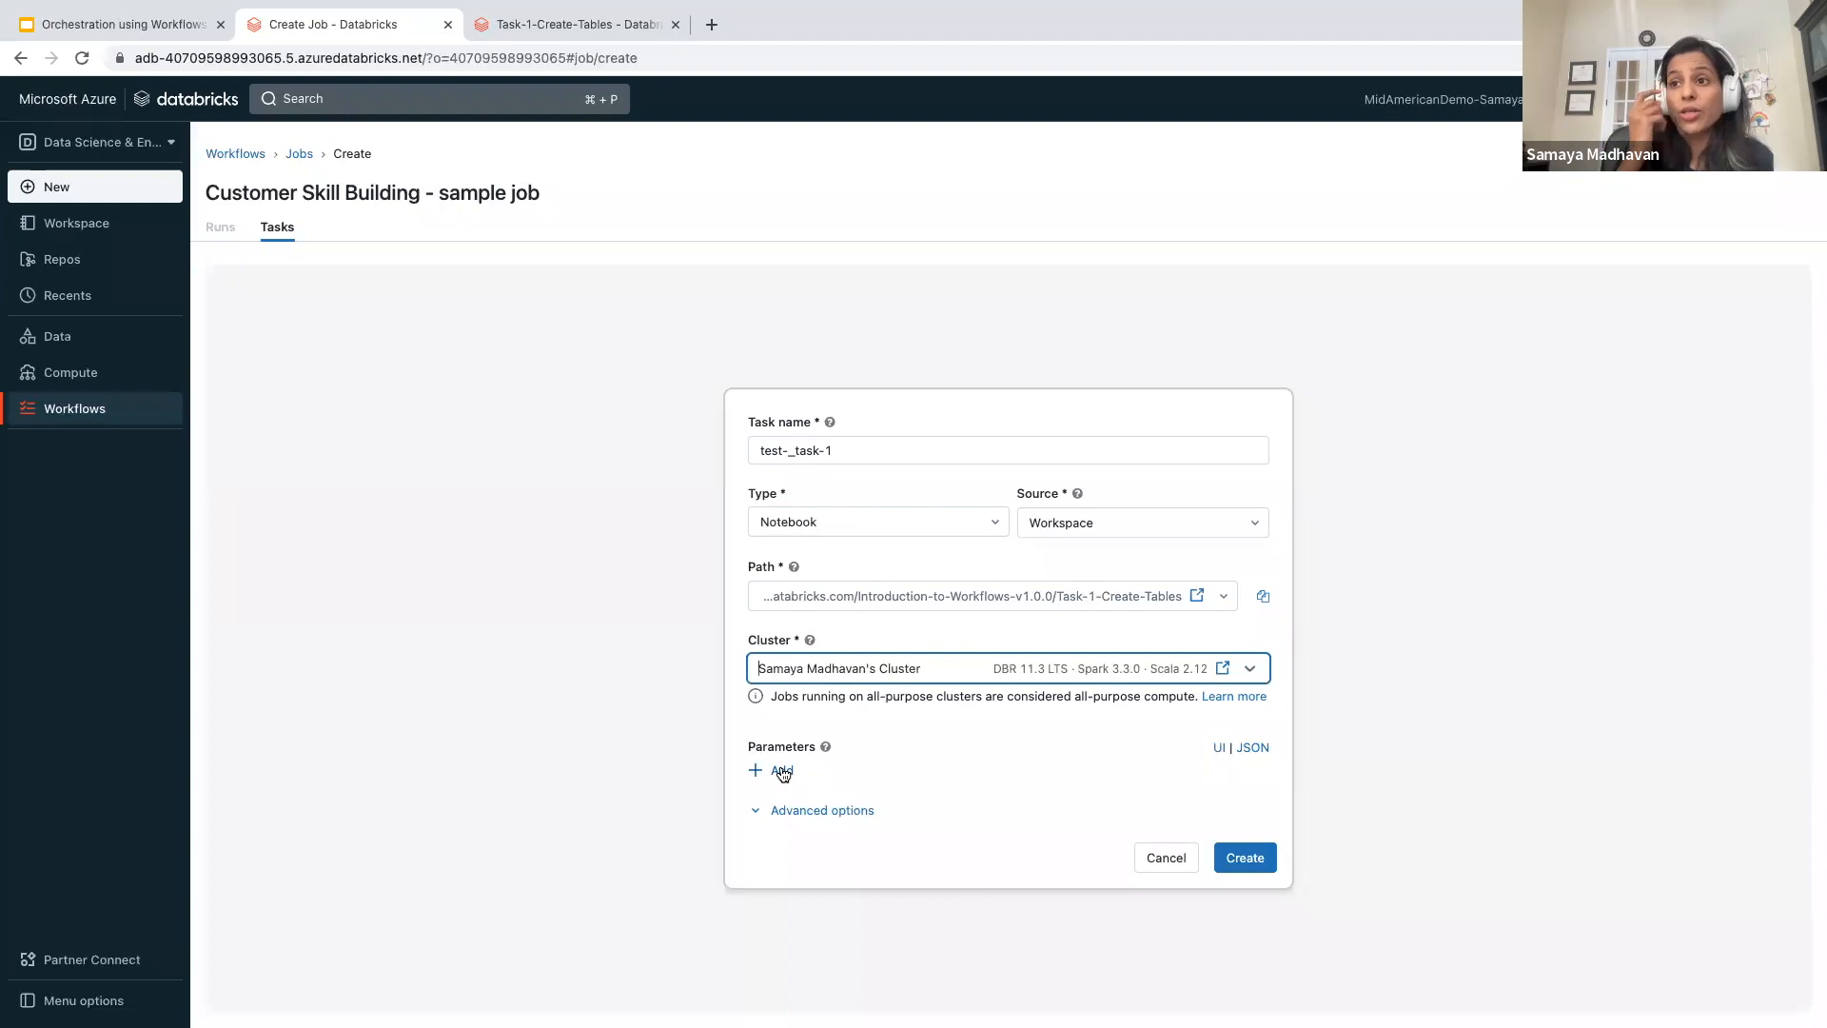
click(762, 813)
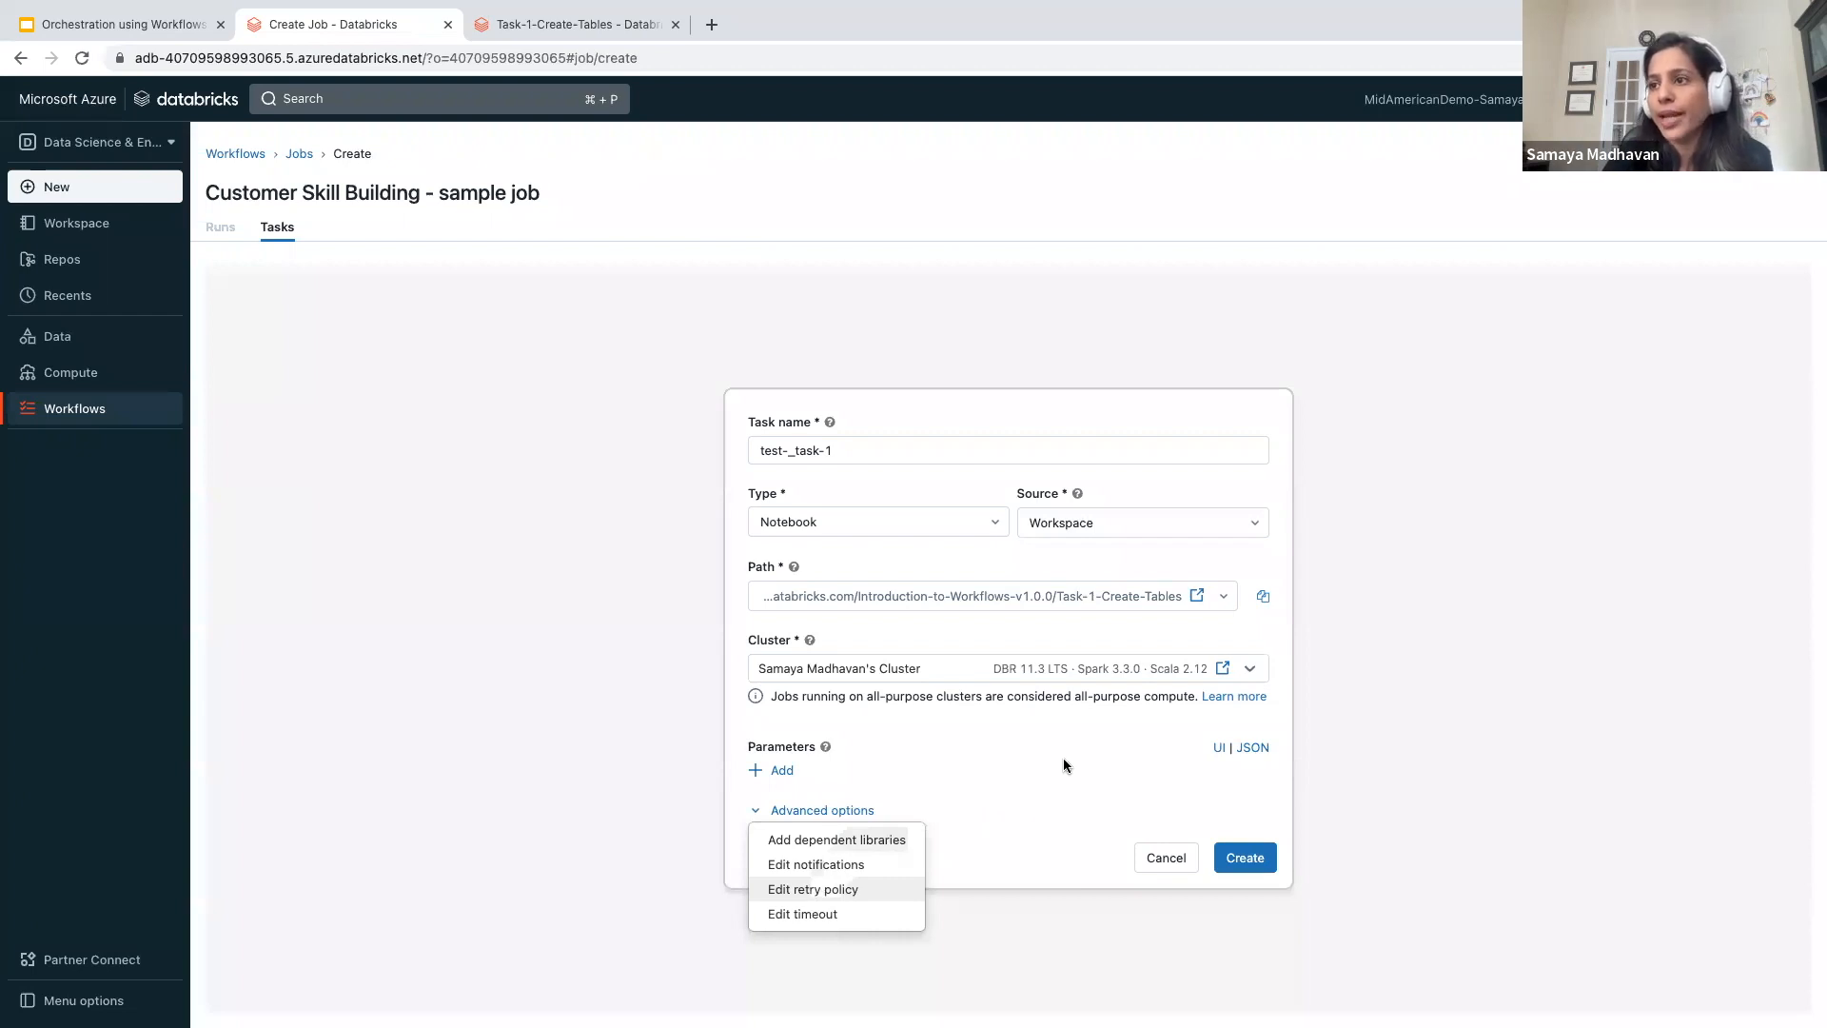
click(1258, 837)
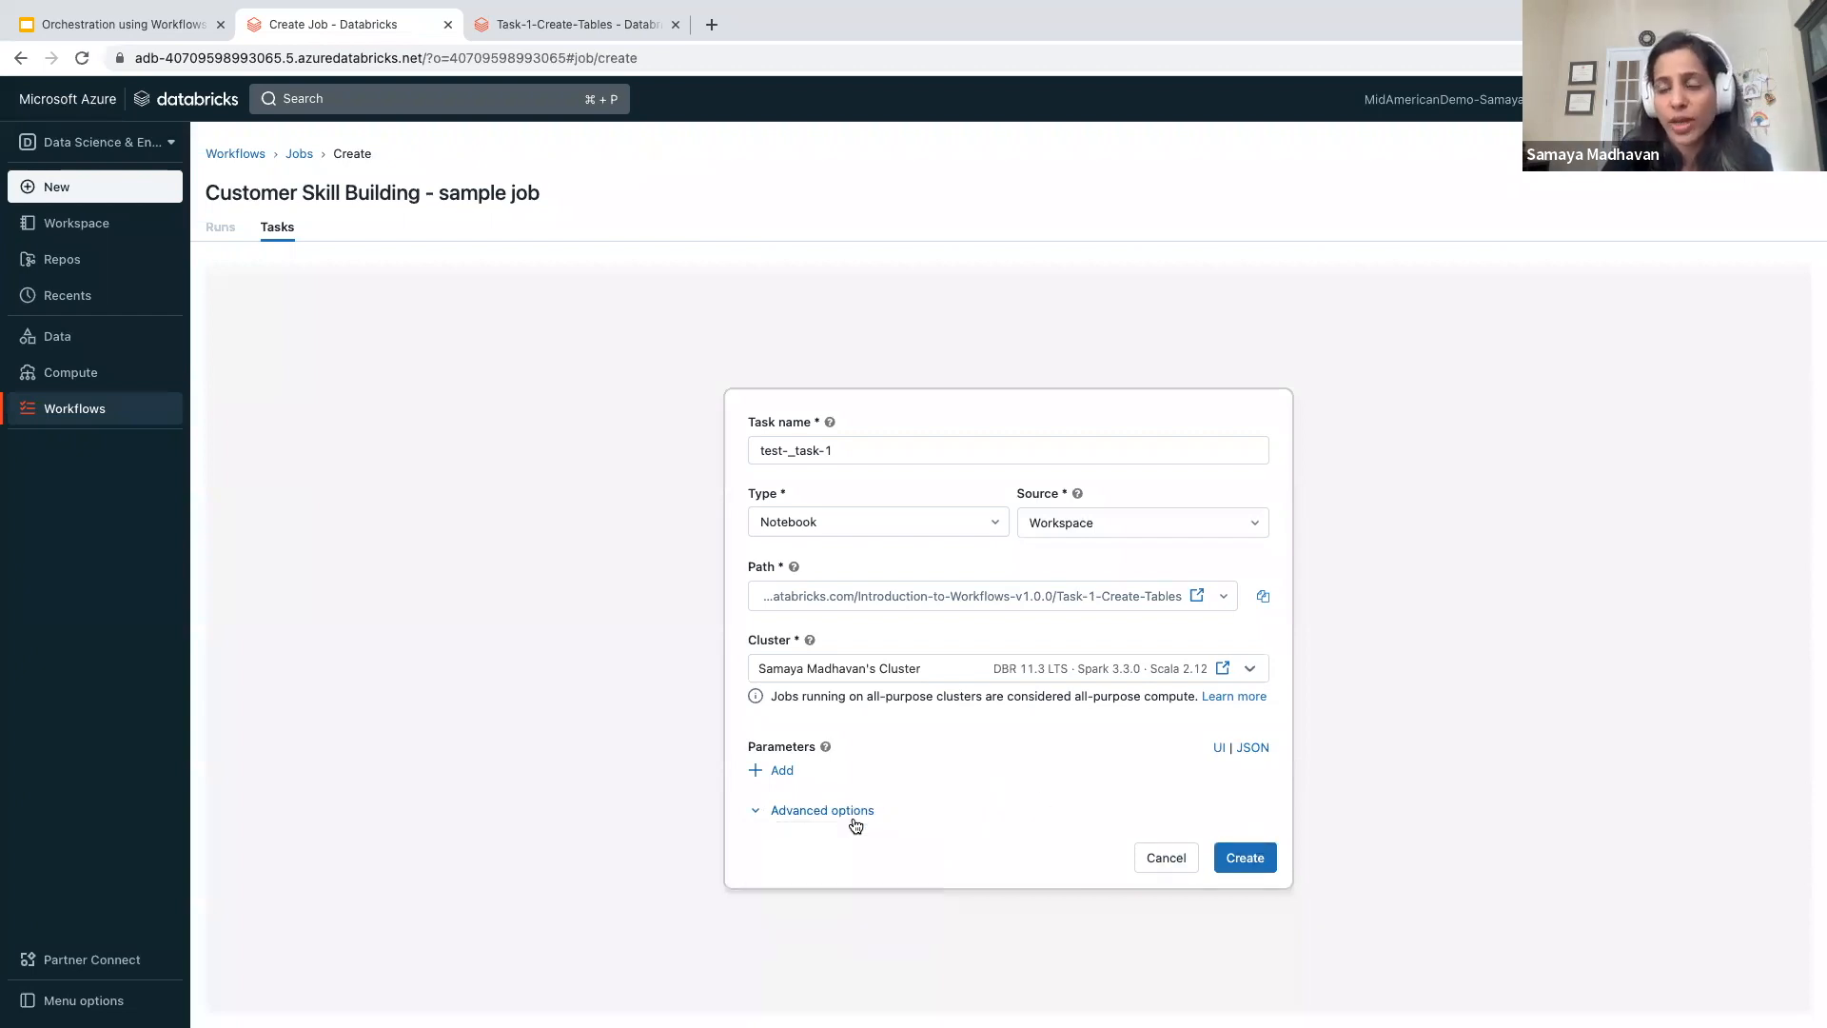
click(1268, 859)
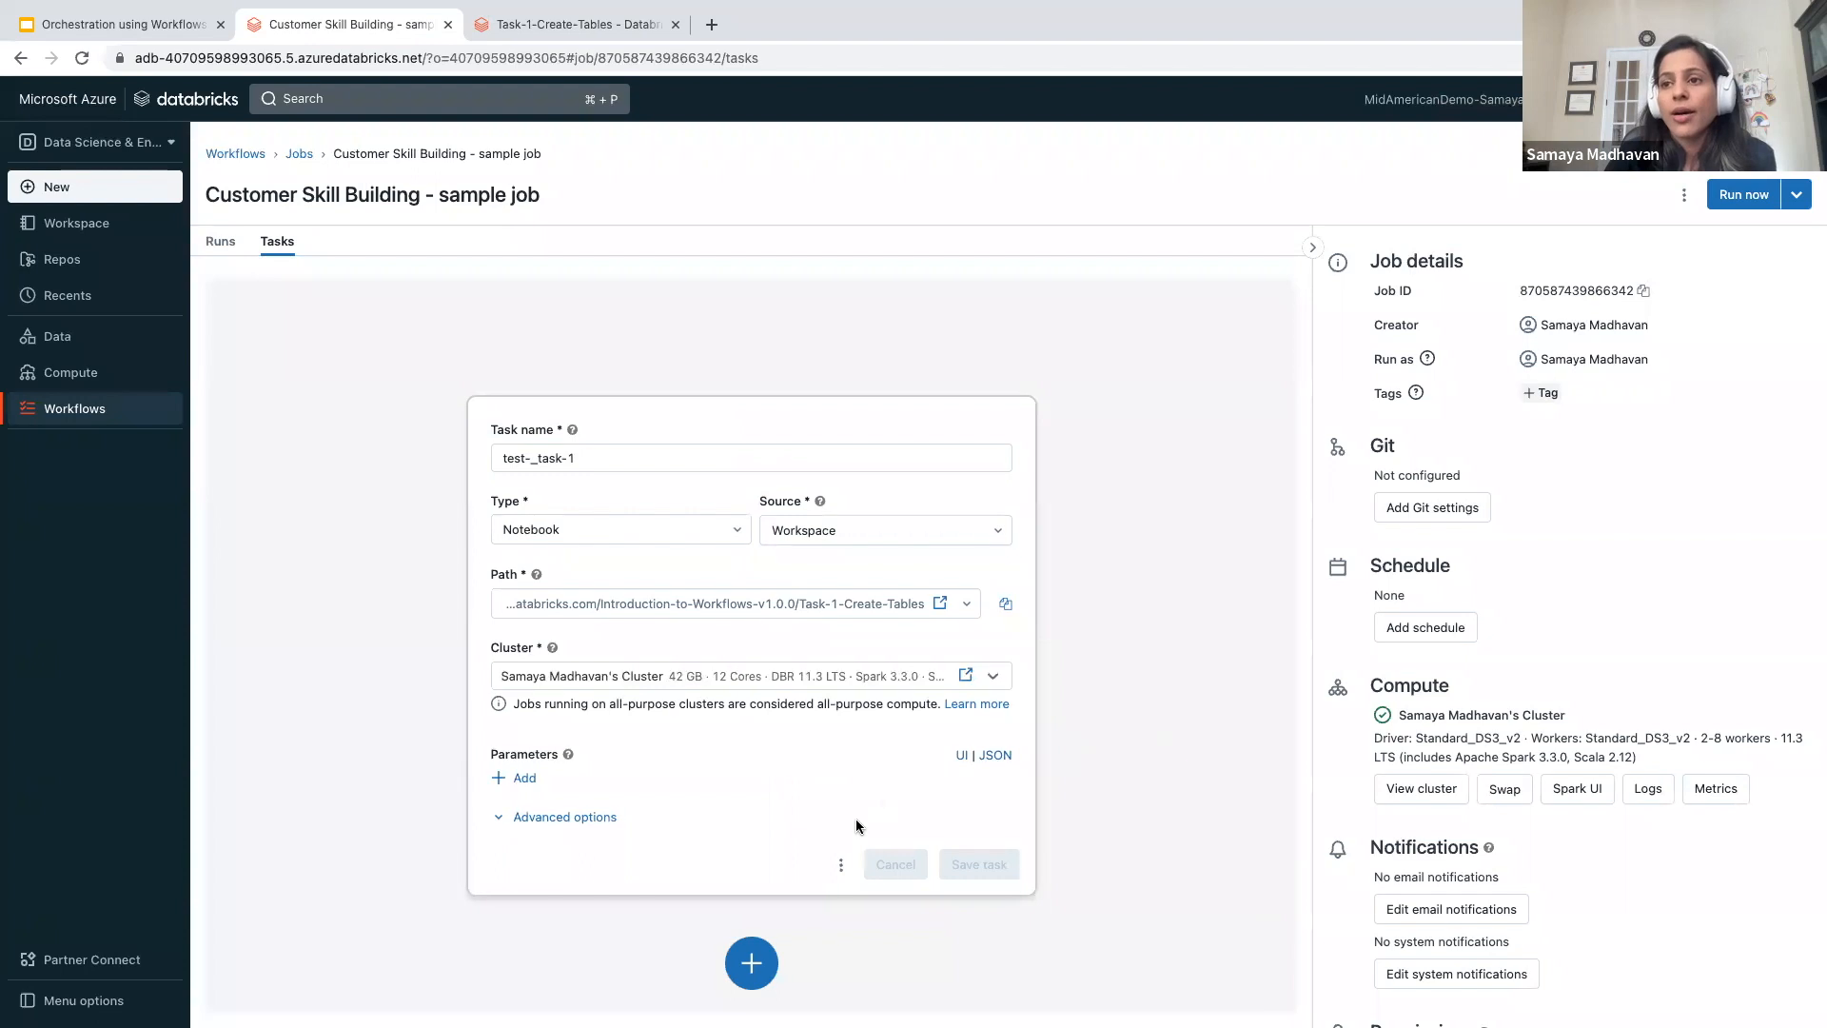
- Add a second task to the job and name it "test-task-2"
click(751, 968)
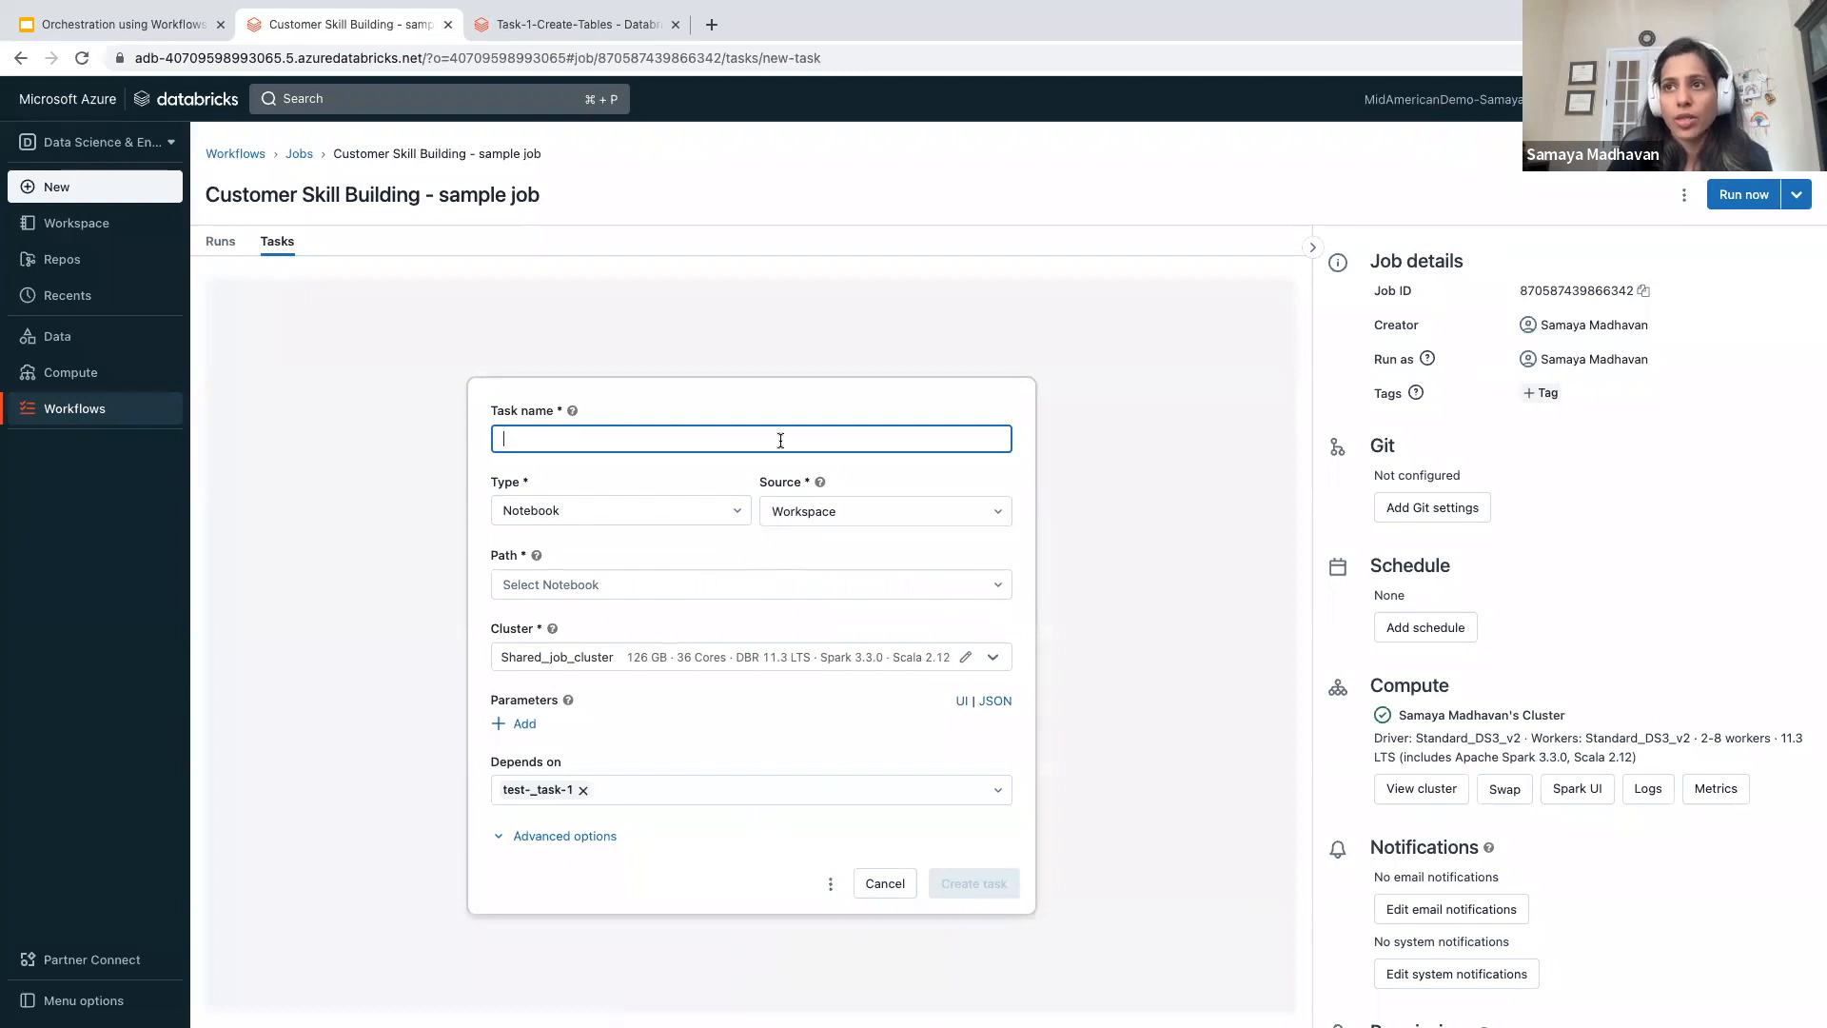
text(te)
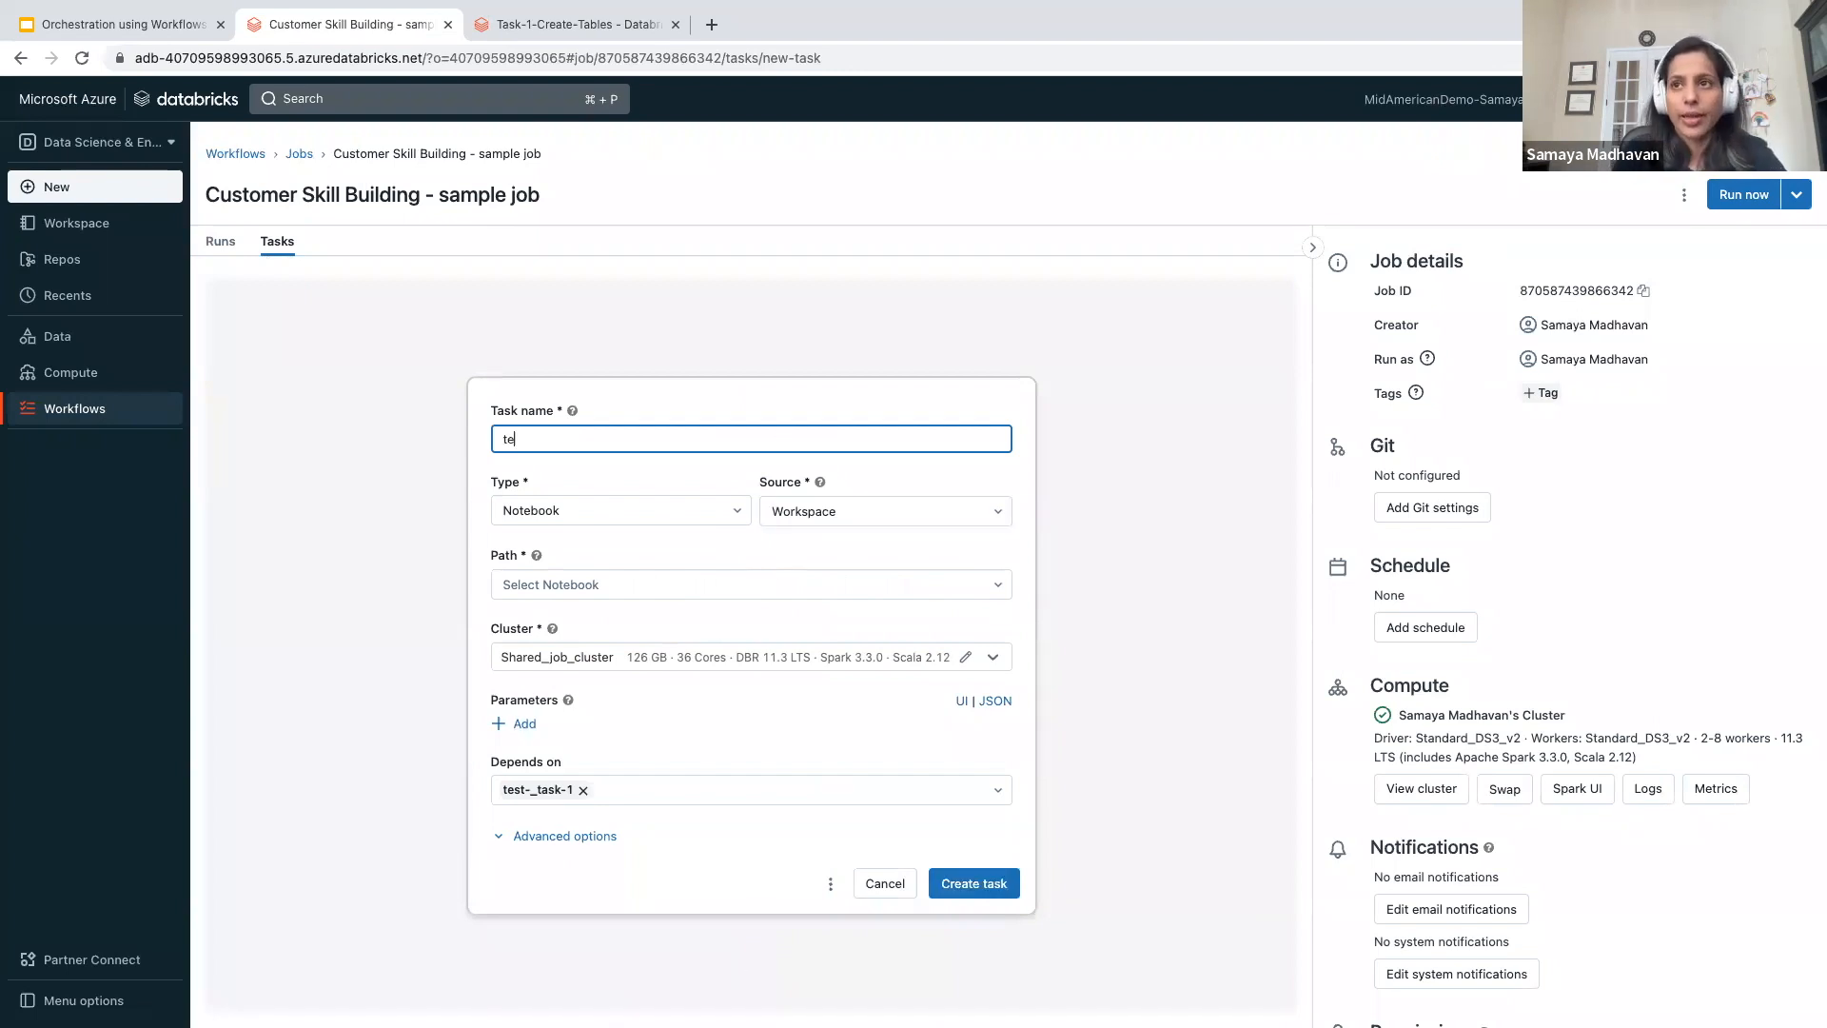
text(st-task-2)
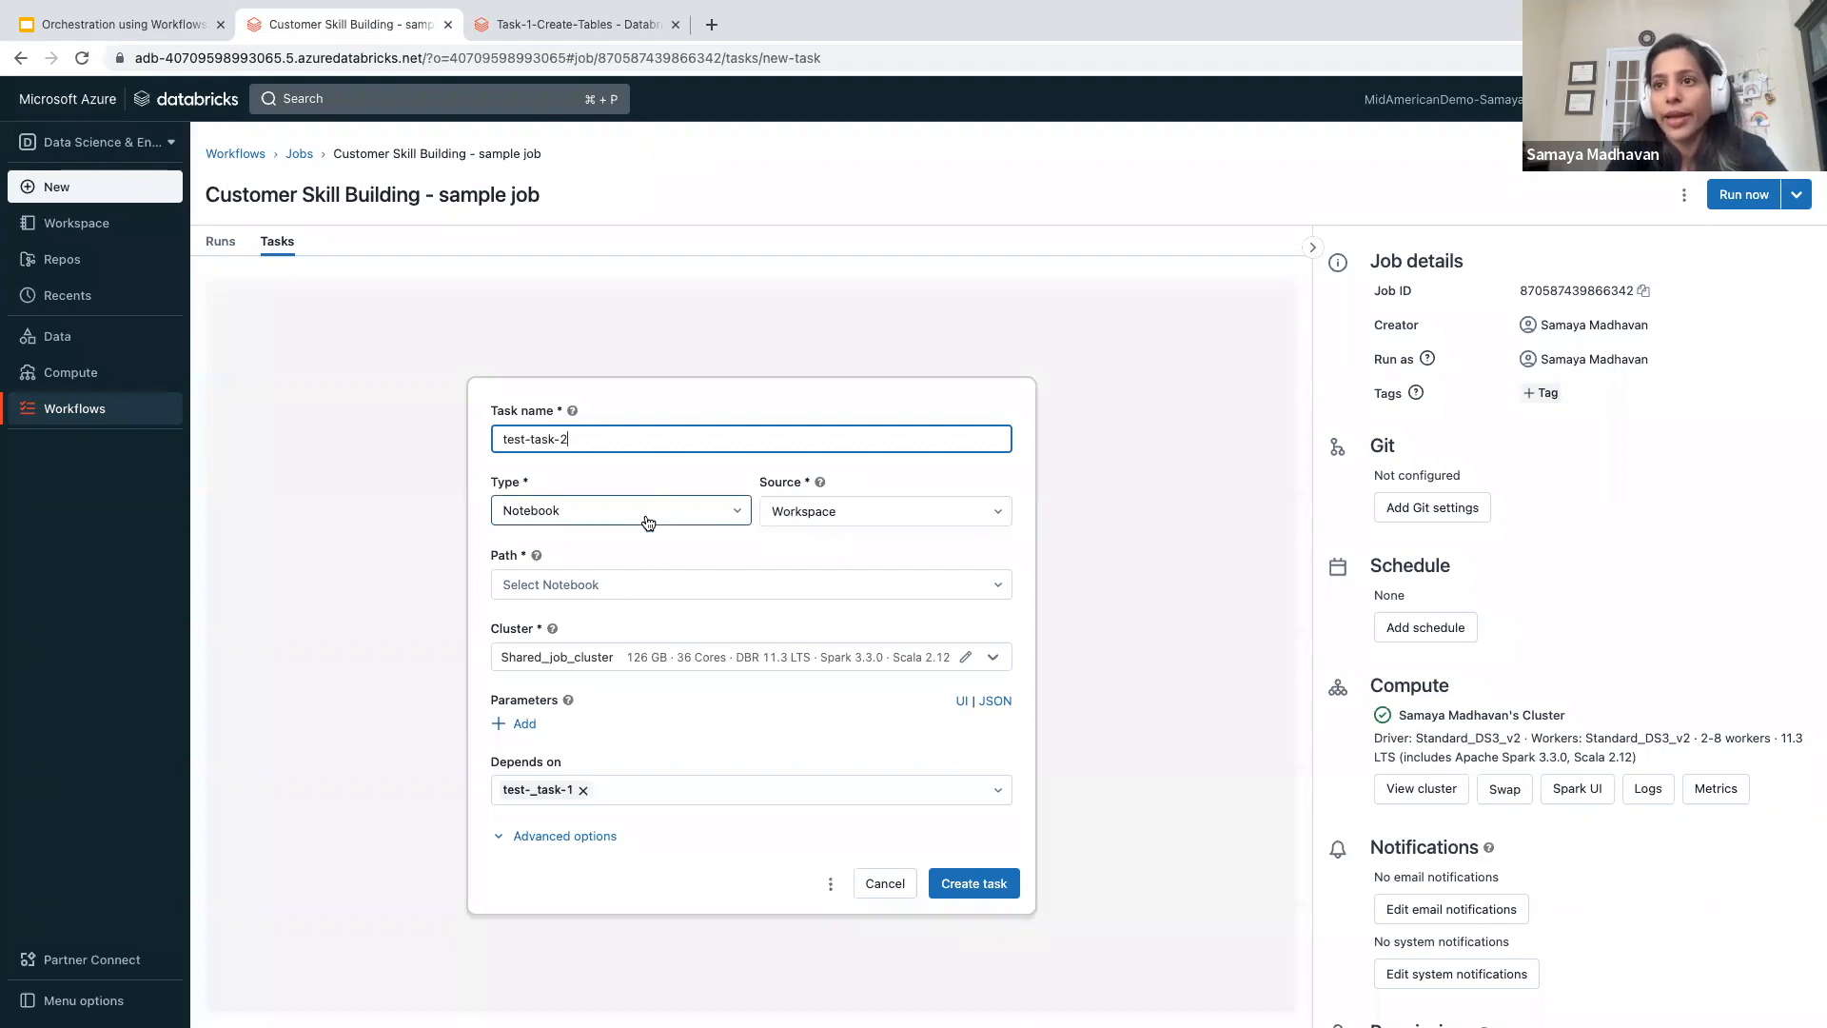
- Set the second task's path to the Task-2-Customers-Data notebook in the own user folder's Introduction-to-Workflows-v1.0.0 folder
click(629, 584)
click(600, 413)
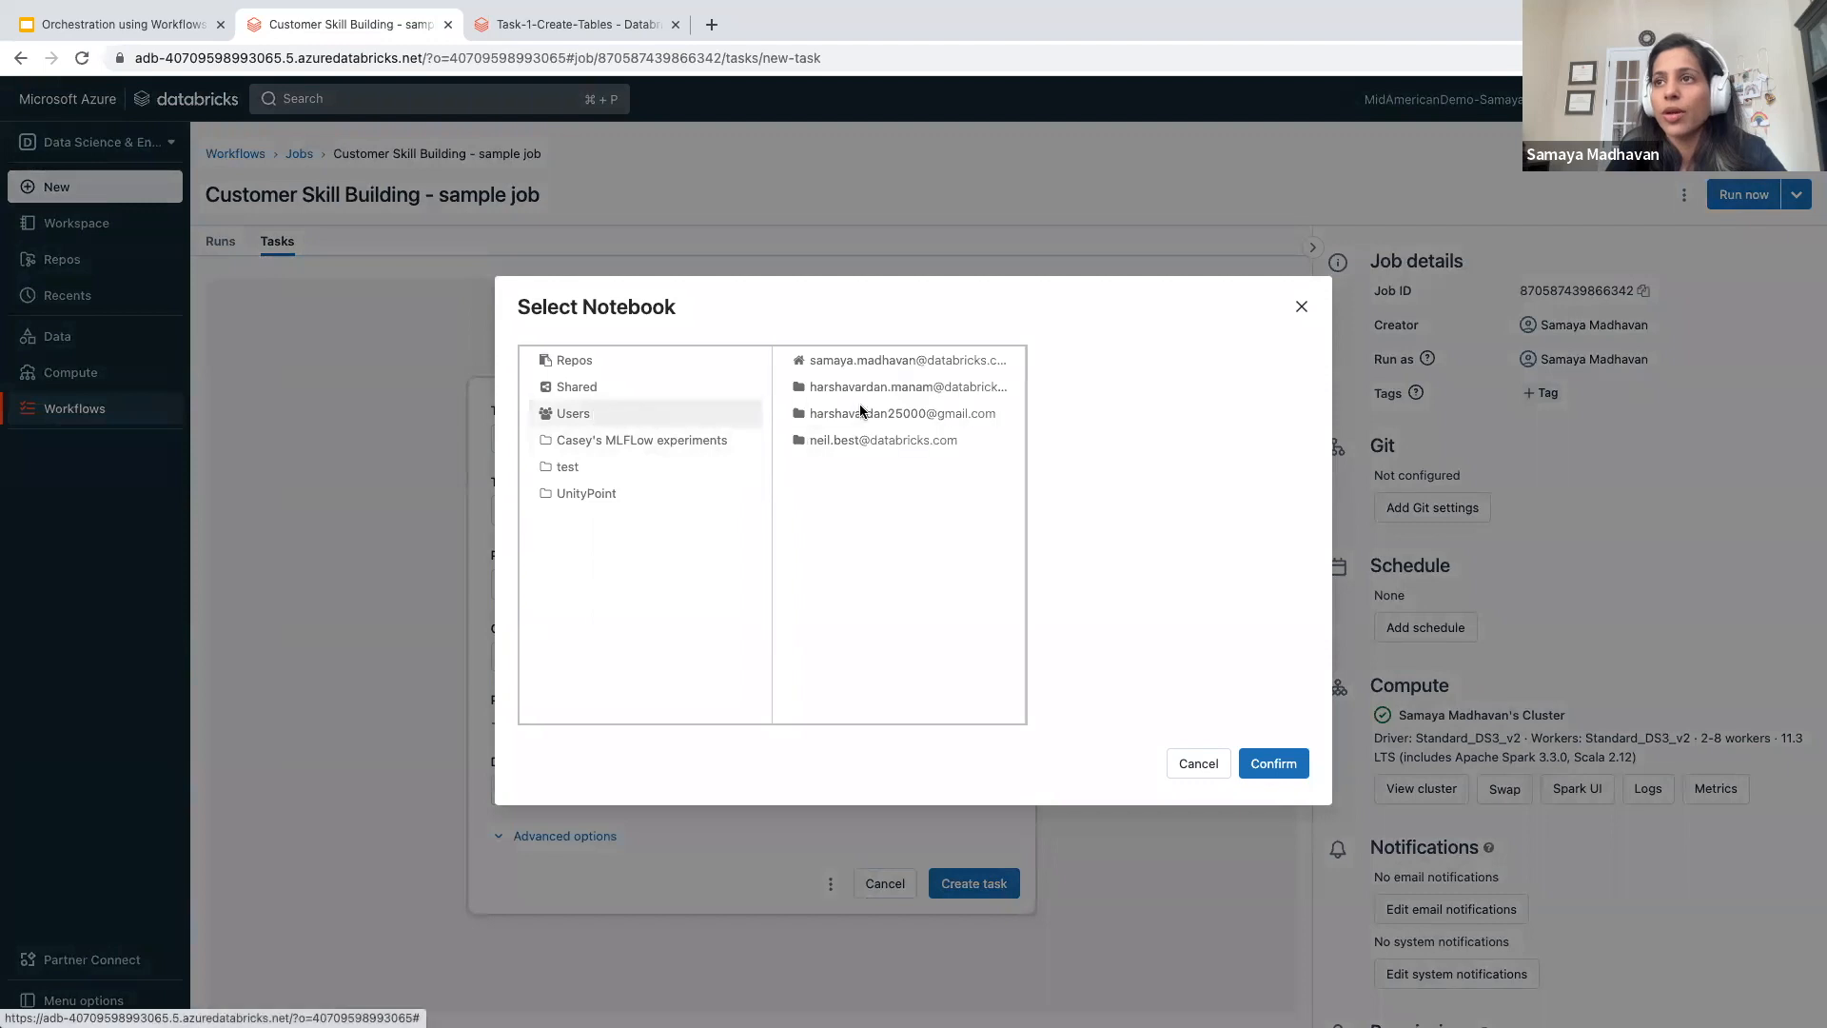
click(886, 359)
scroll(1114, 636, down, 1)
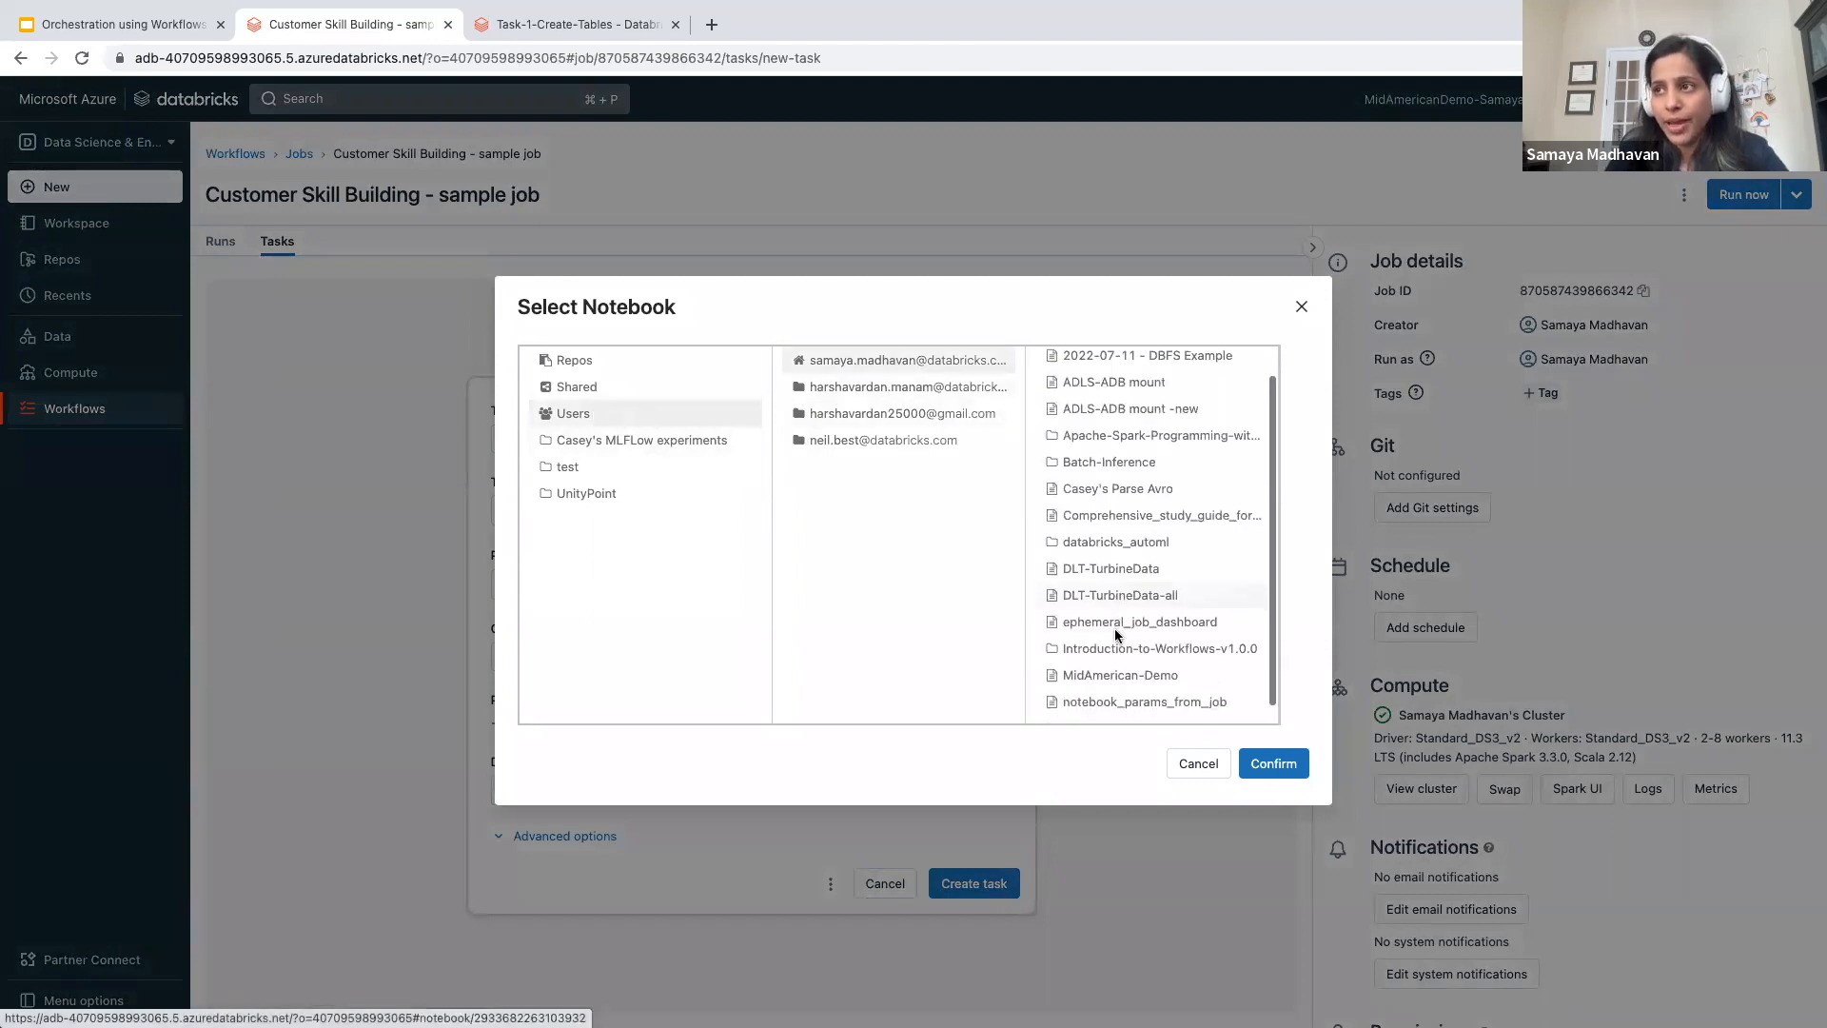
click(1119, 655)
click(1163, 438)
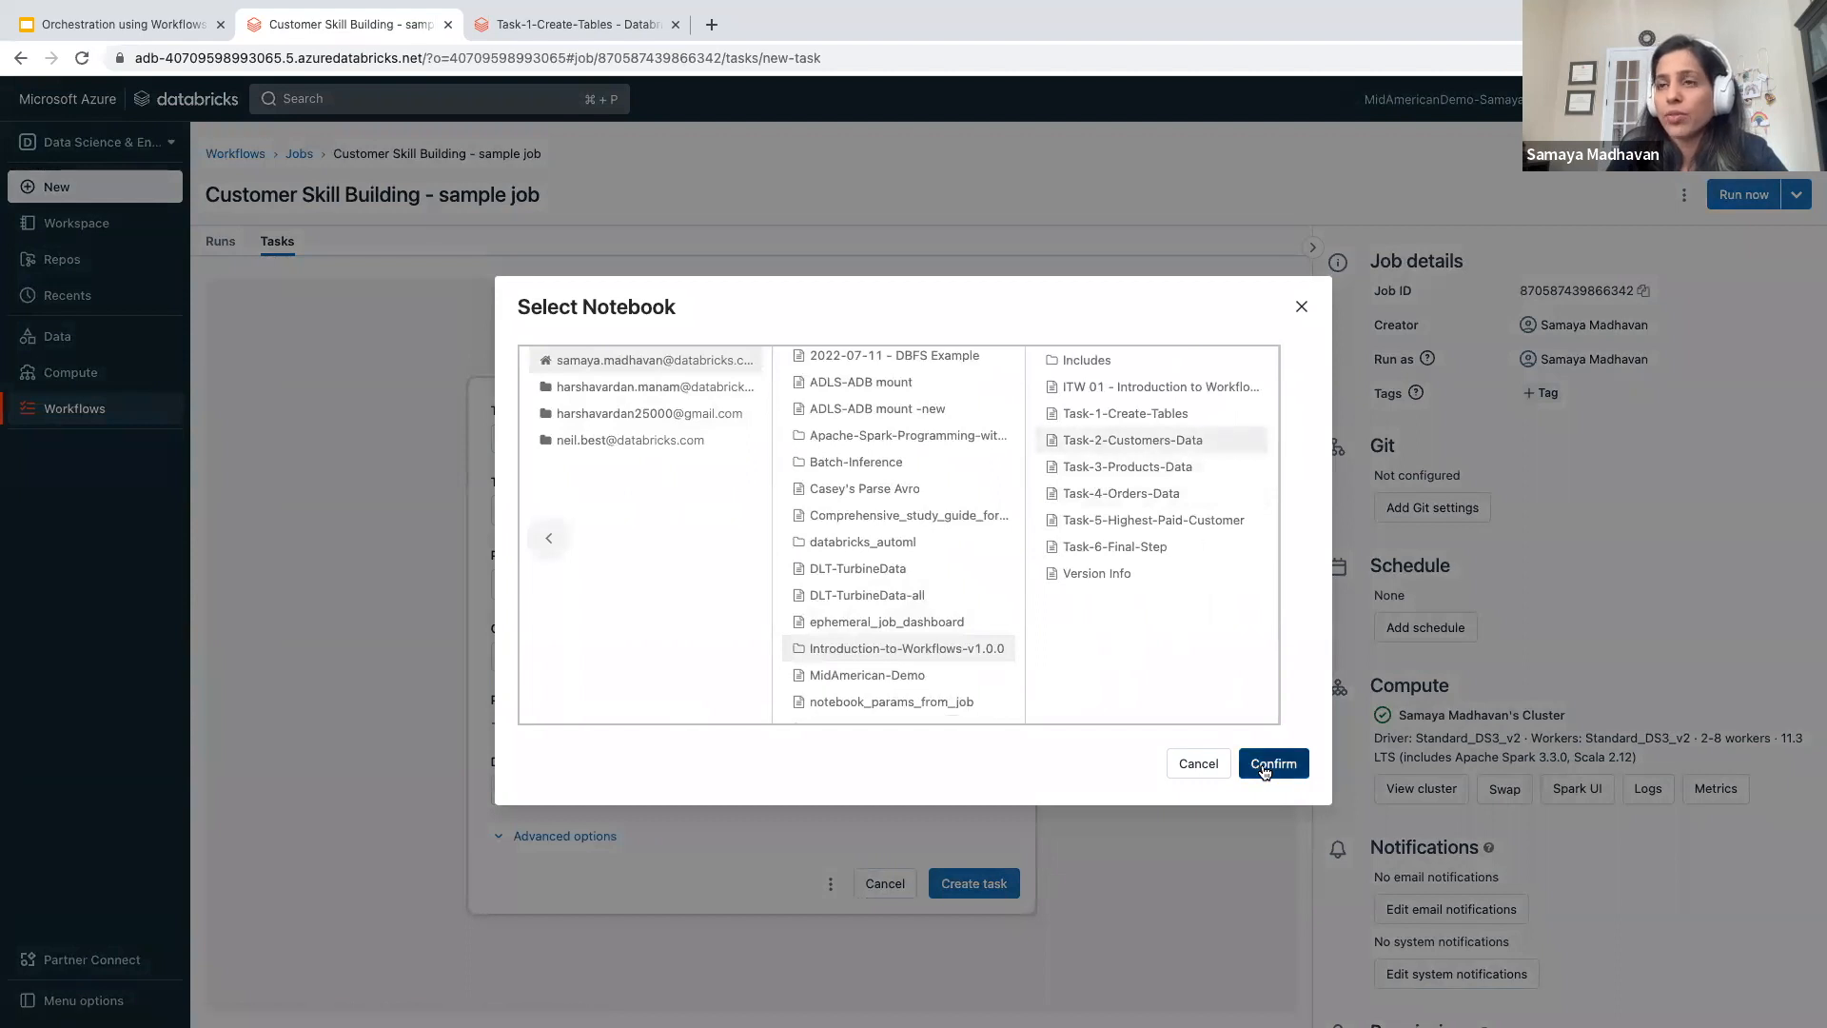
click(1273, 763)
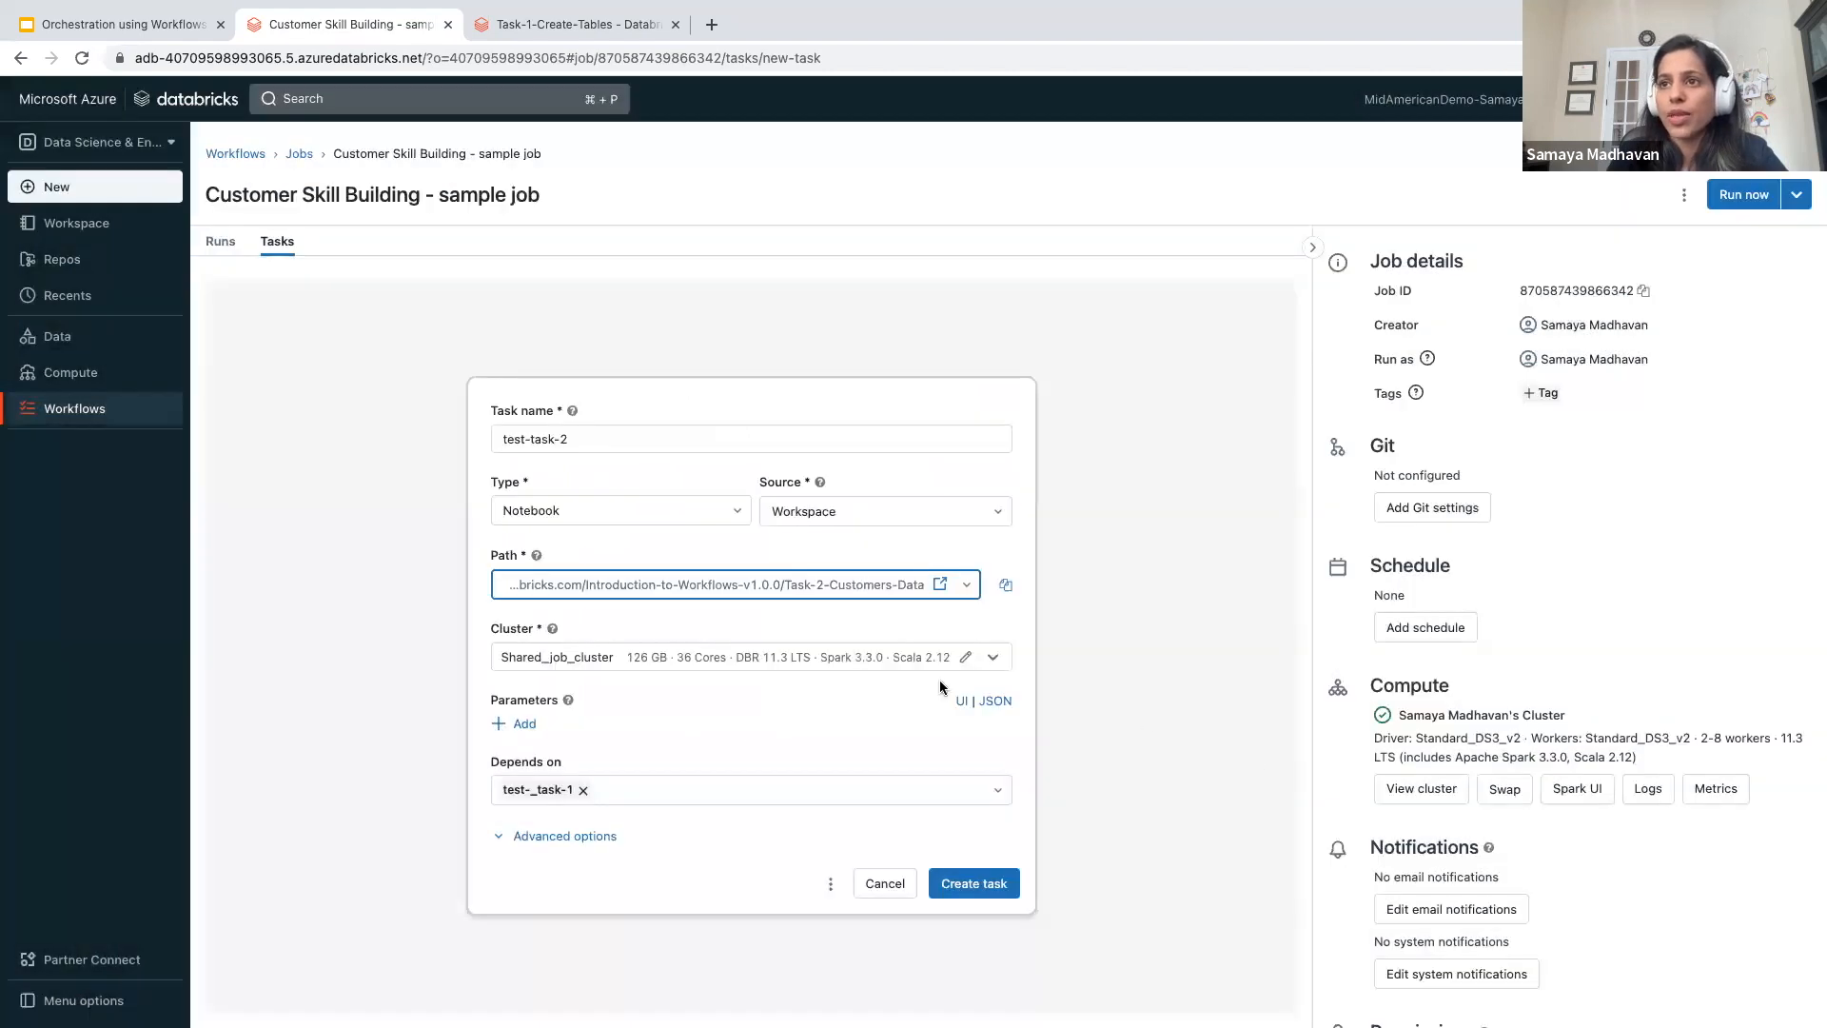
- Clear and reselect test-_task-1 as the dependency of test-task-2, and create the task on Shared_job_cluster
click(583, 790)
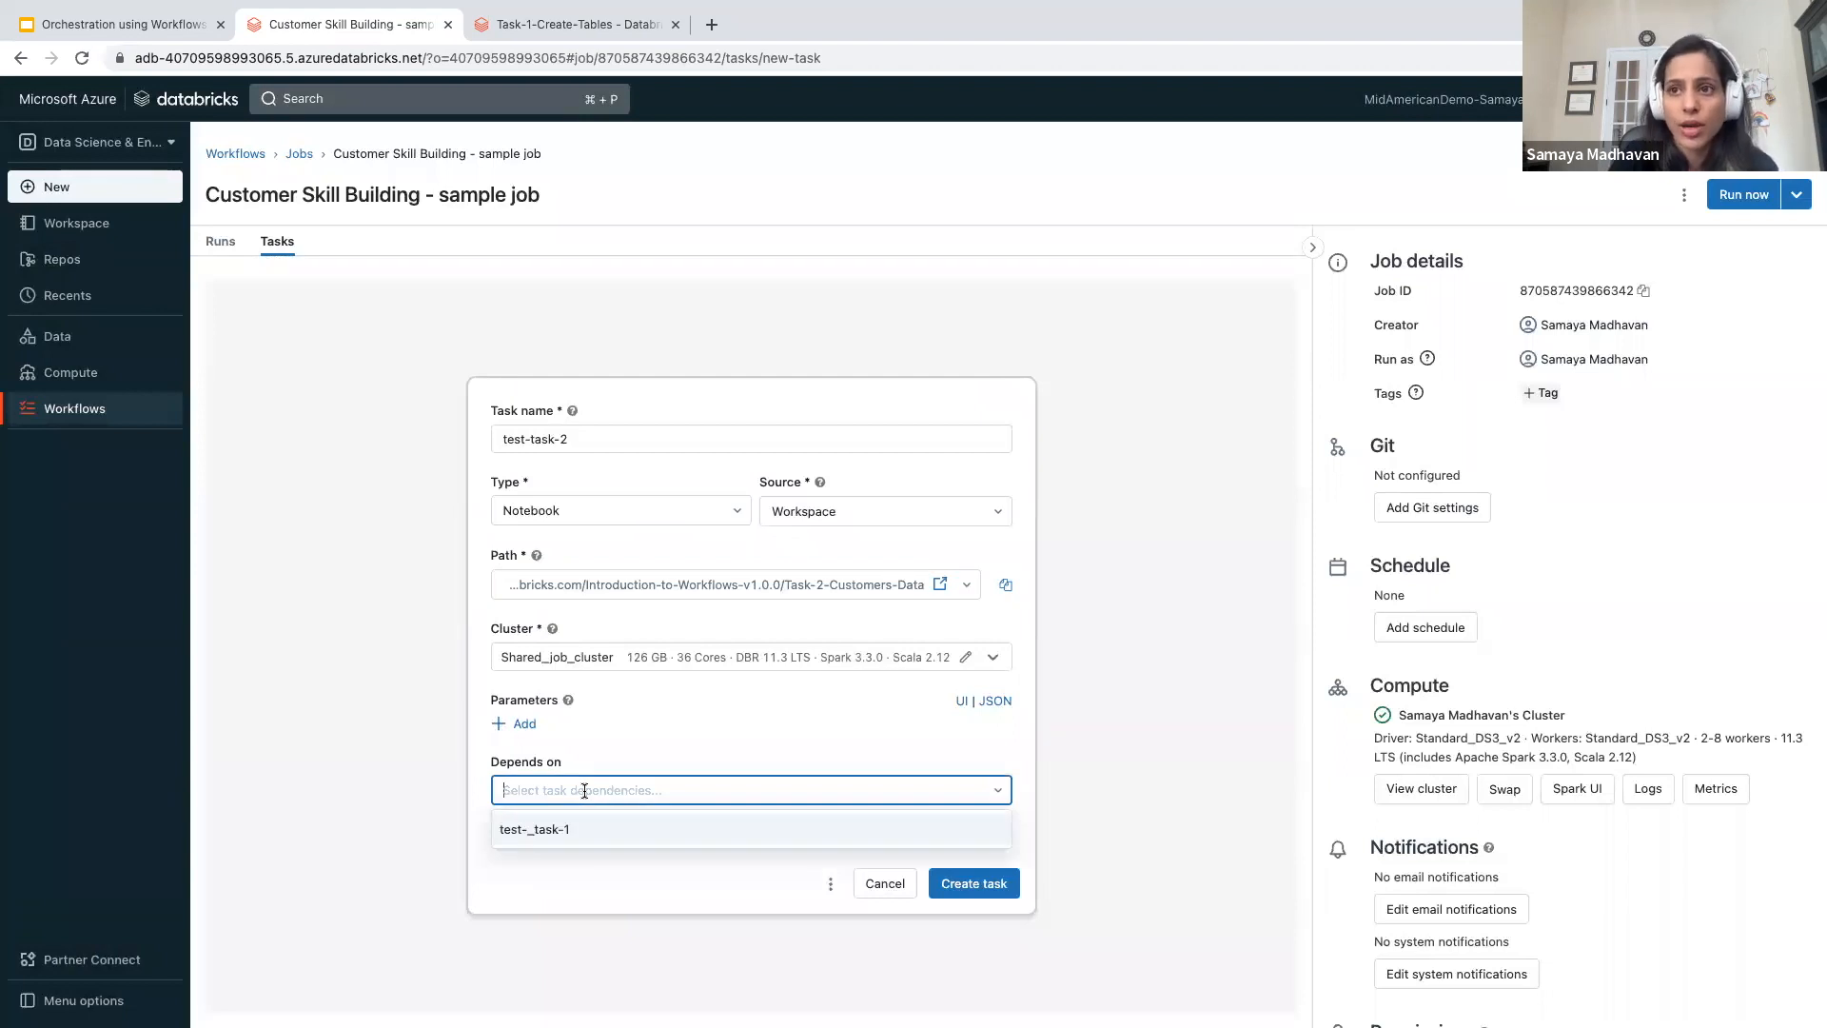
click(550, 831)
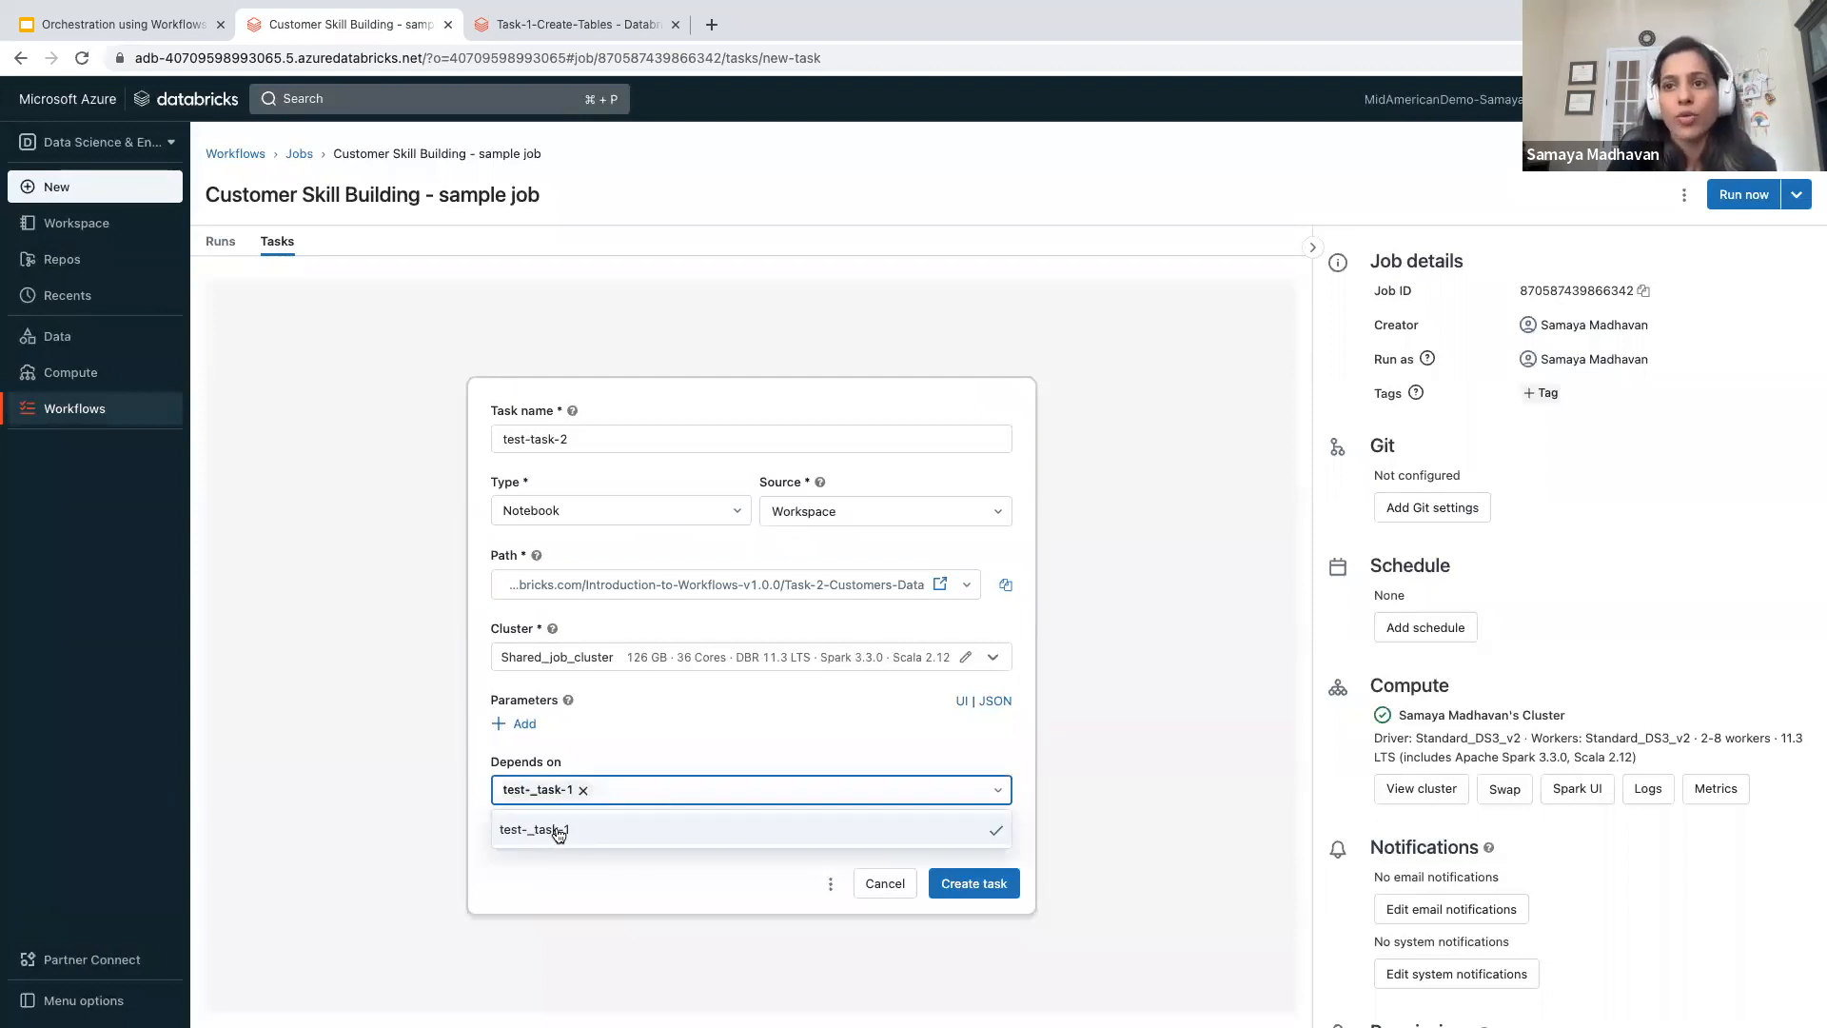
click(631, 763)
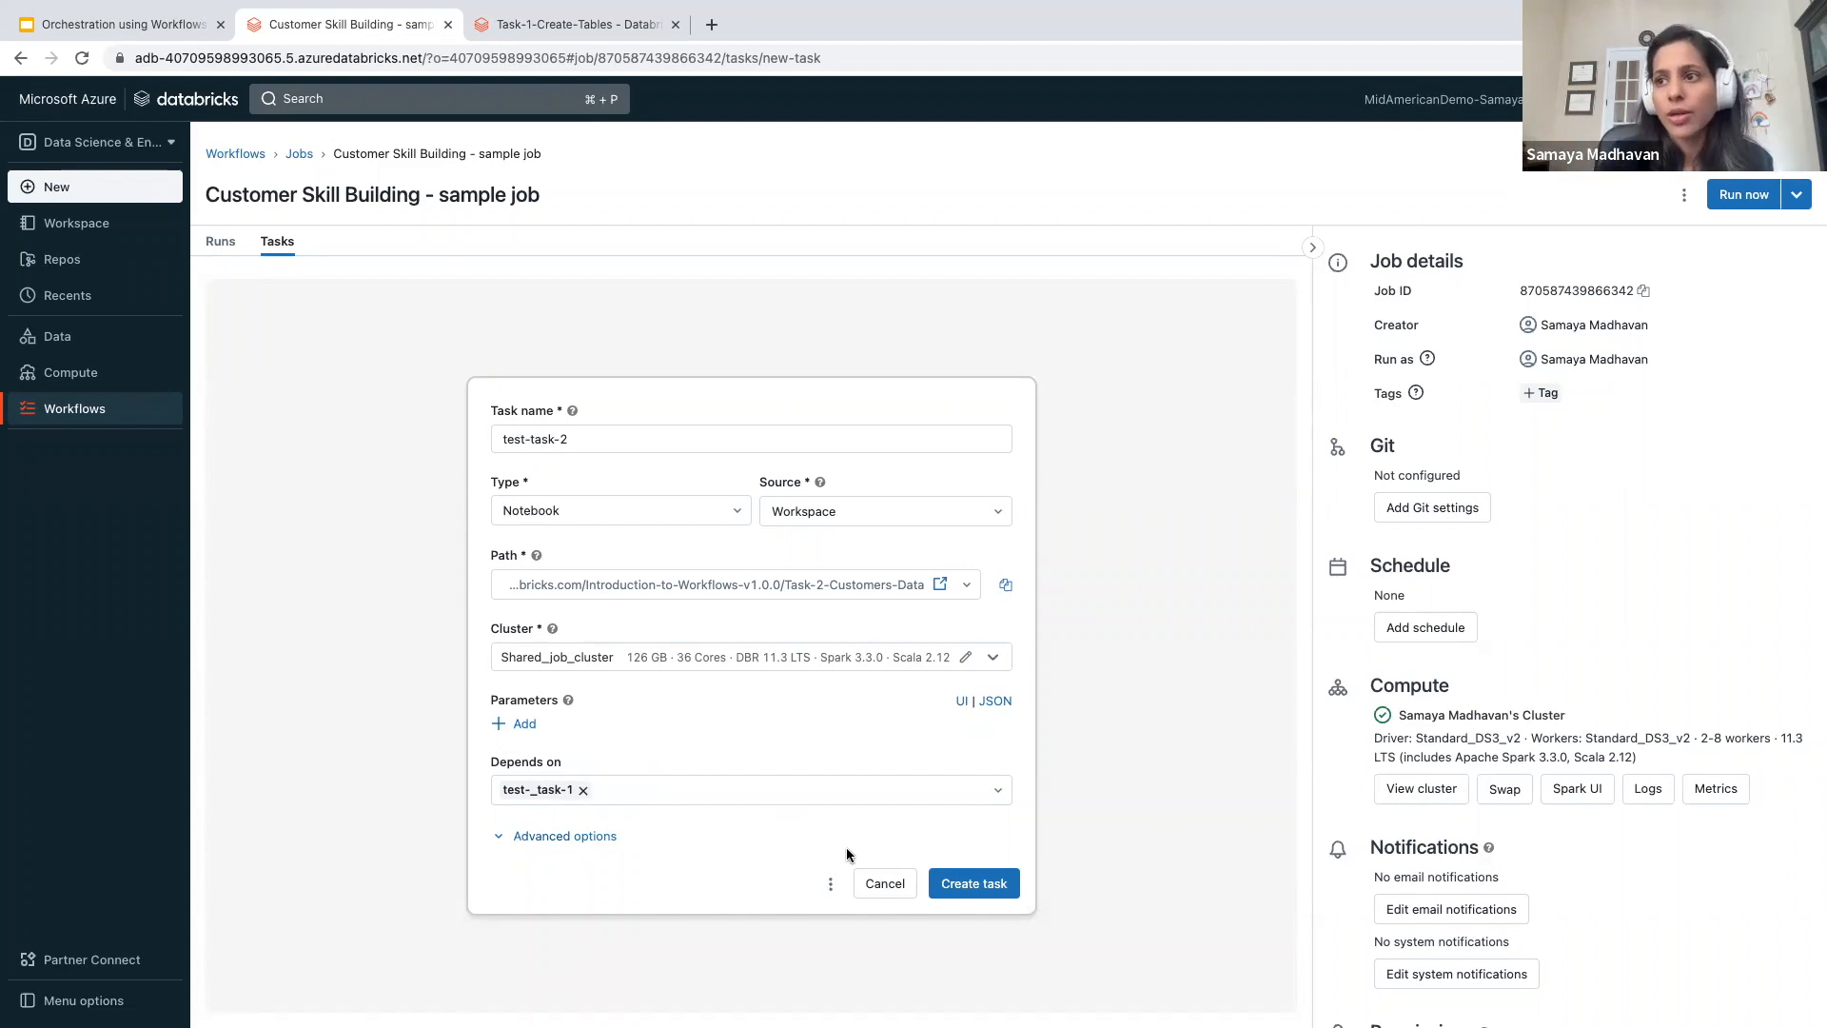
click(969, 884)
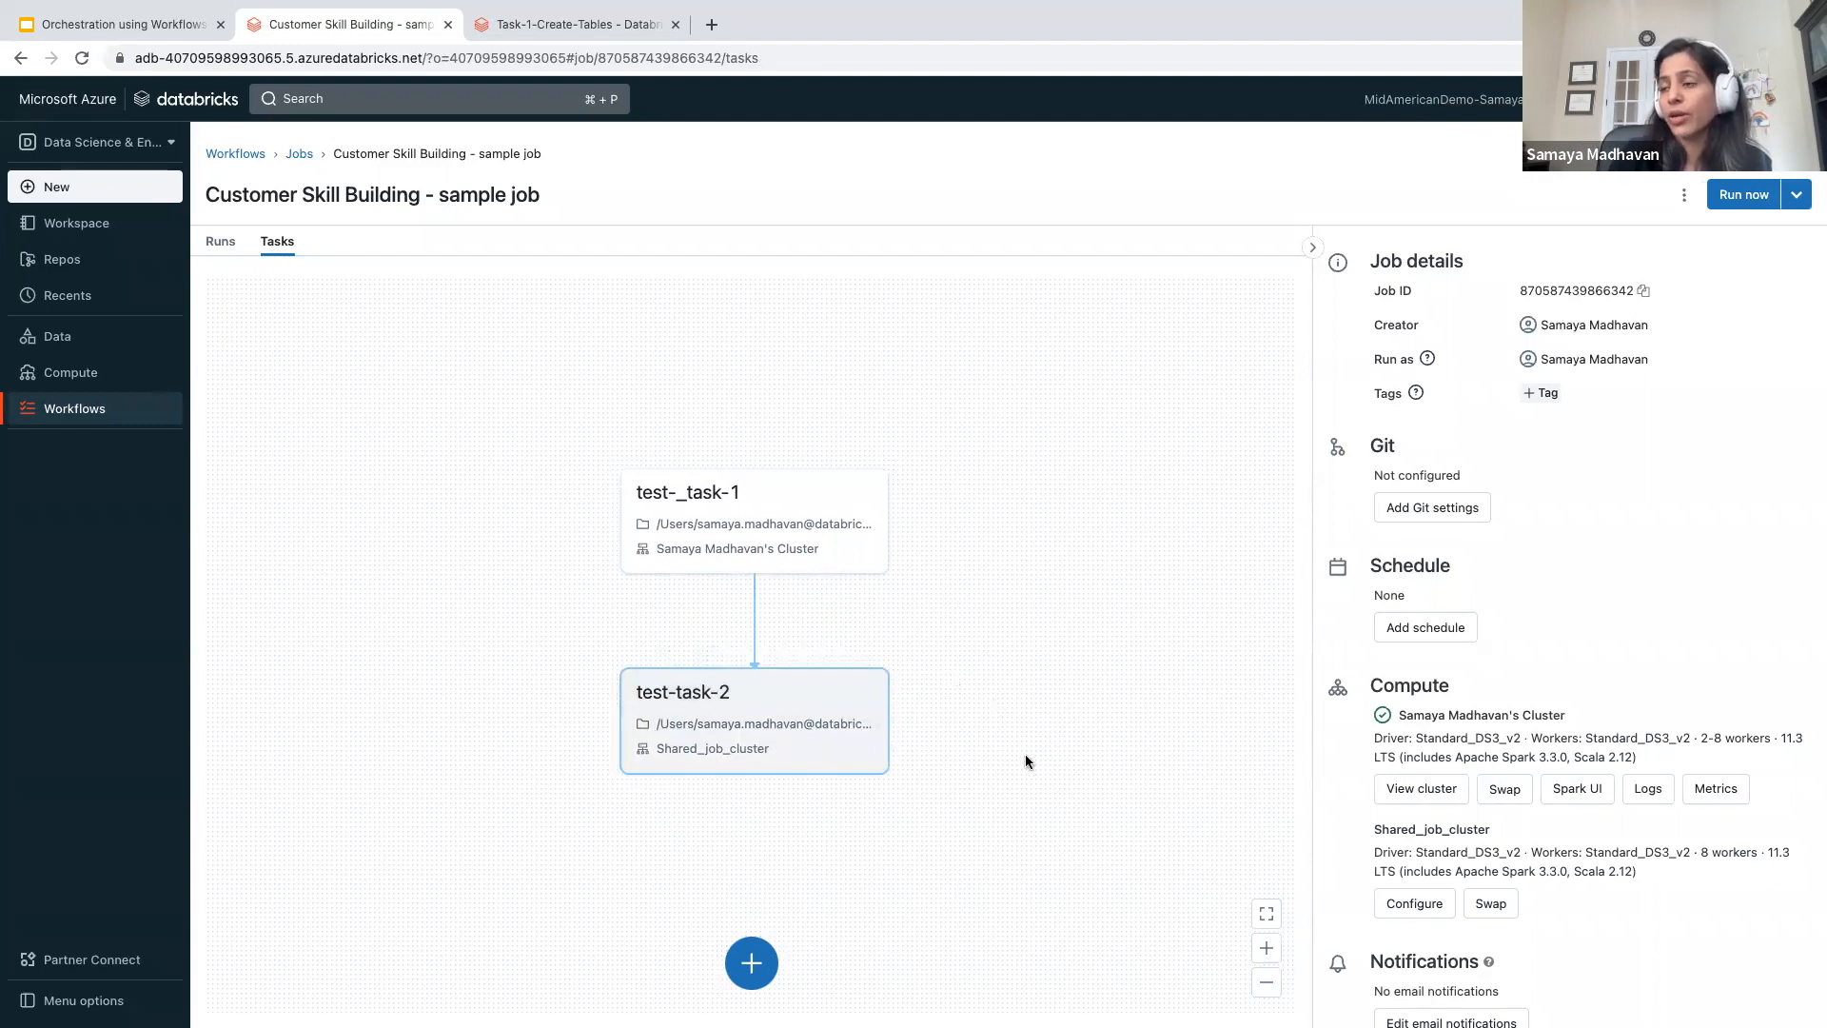
- Examine the two-task dependency graph and the job's details, Git, schedule and compute settings
scroll(1407, 731, down, 1)
scroll(1406, 731, down, 2)
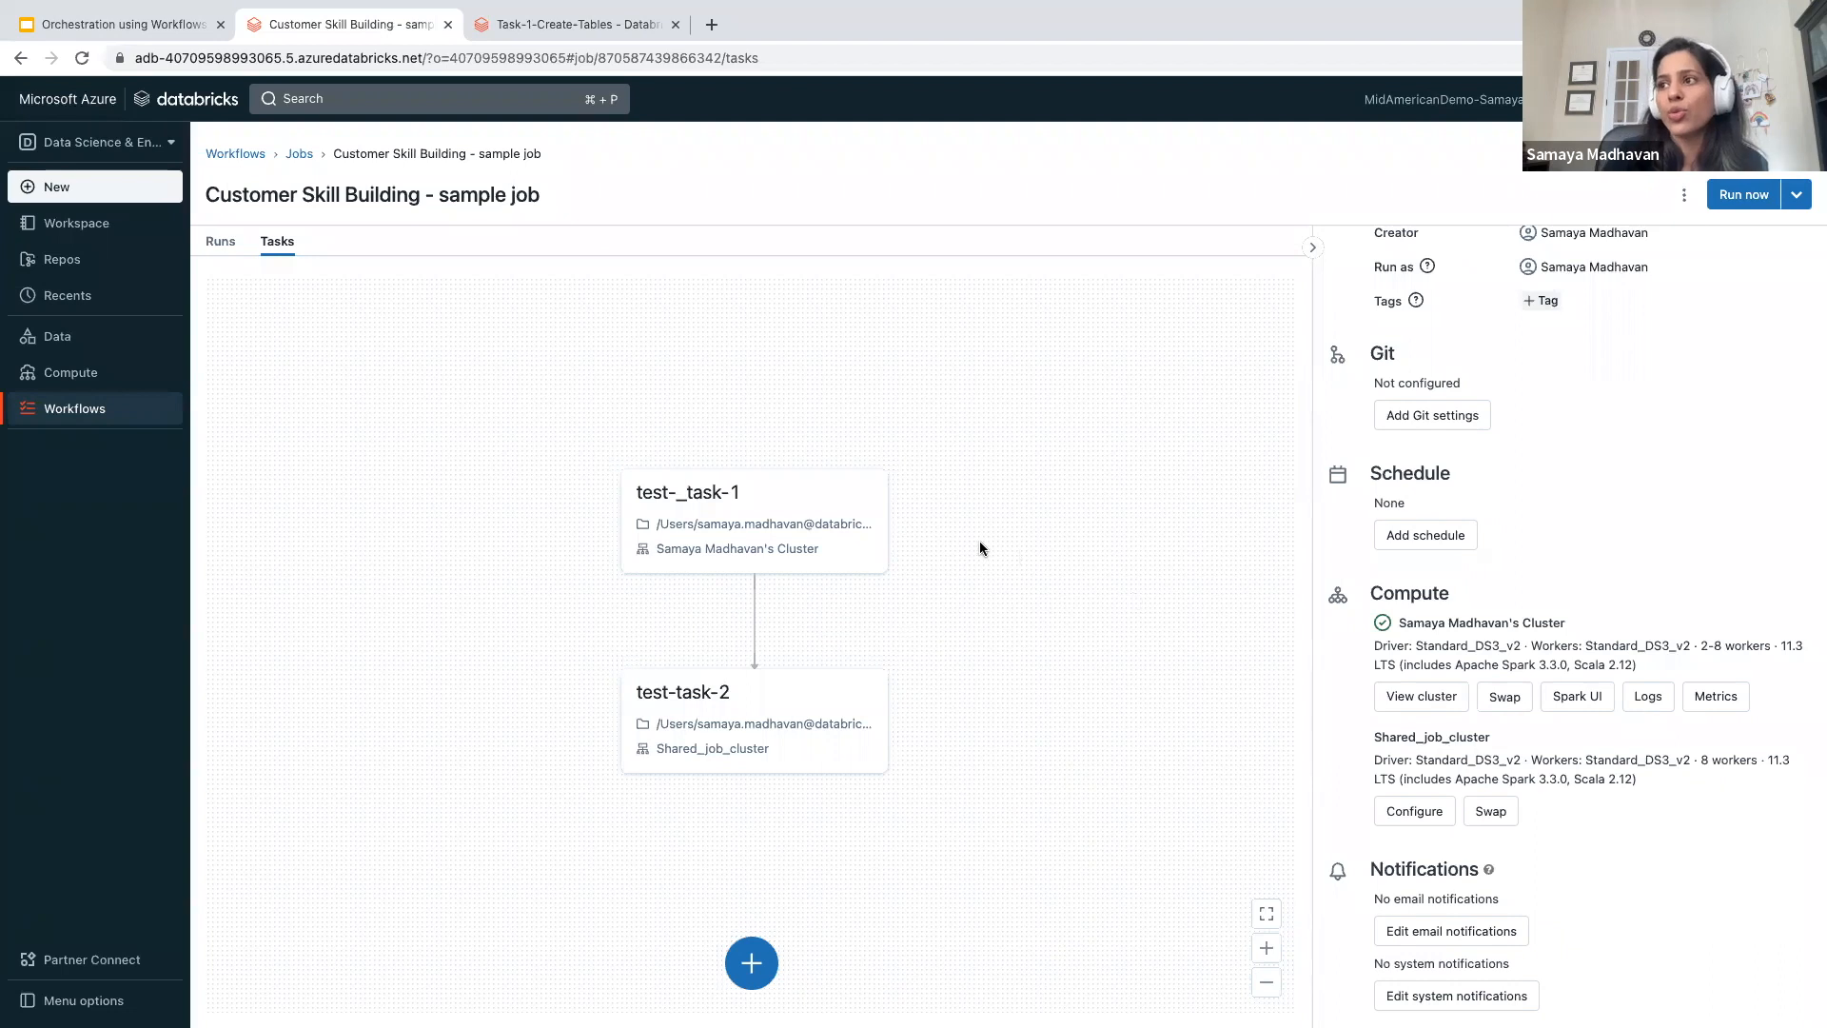
click(832, 698)
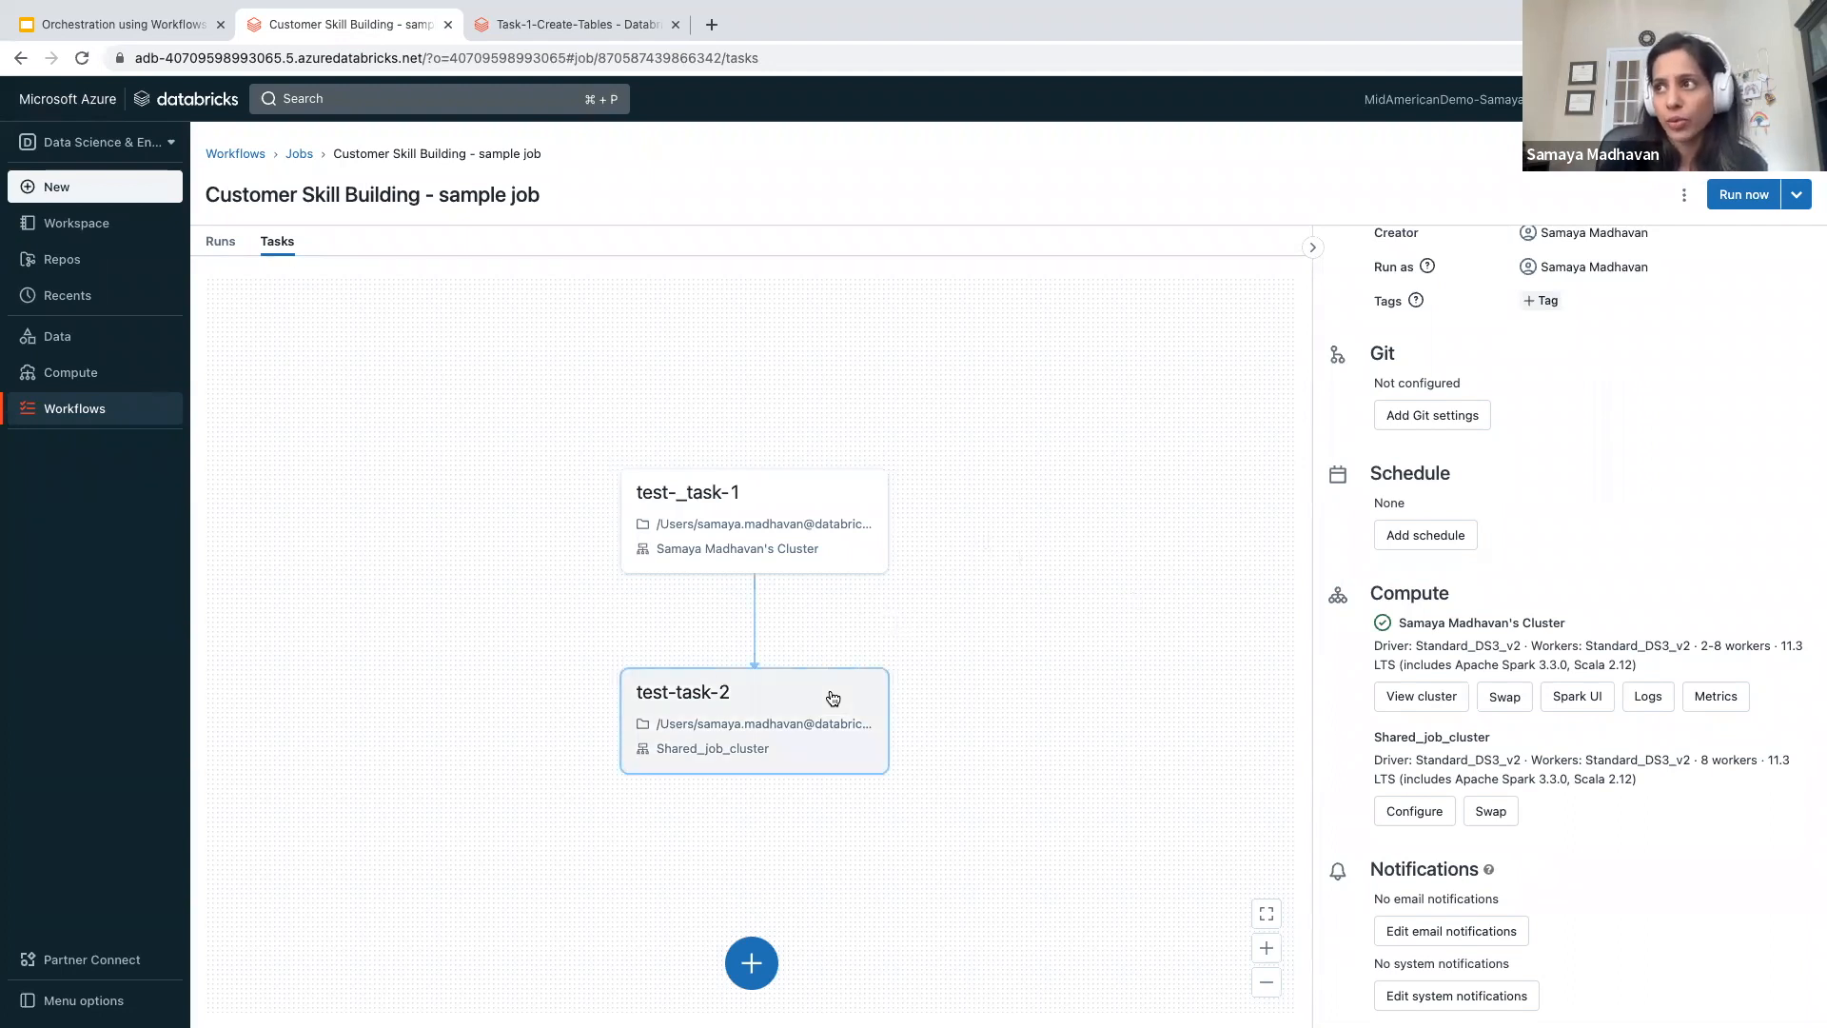
click(1058, 516)
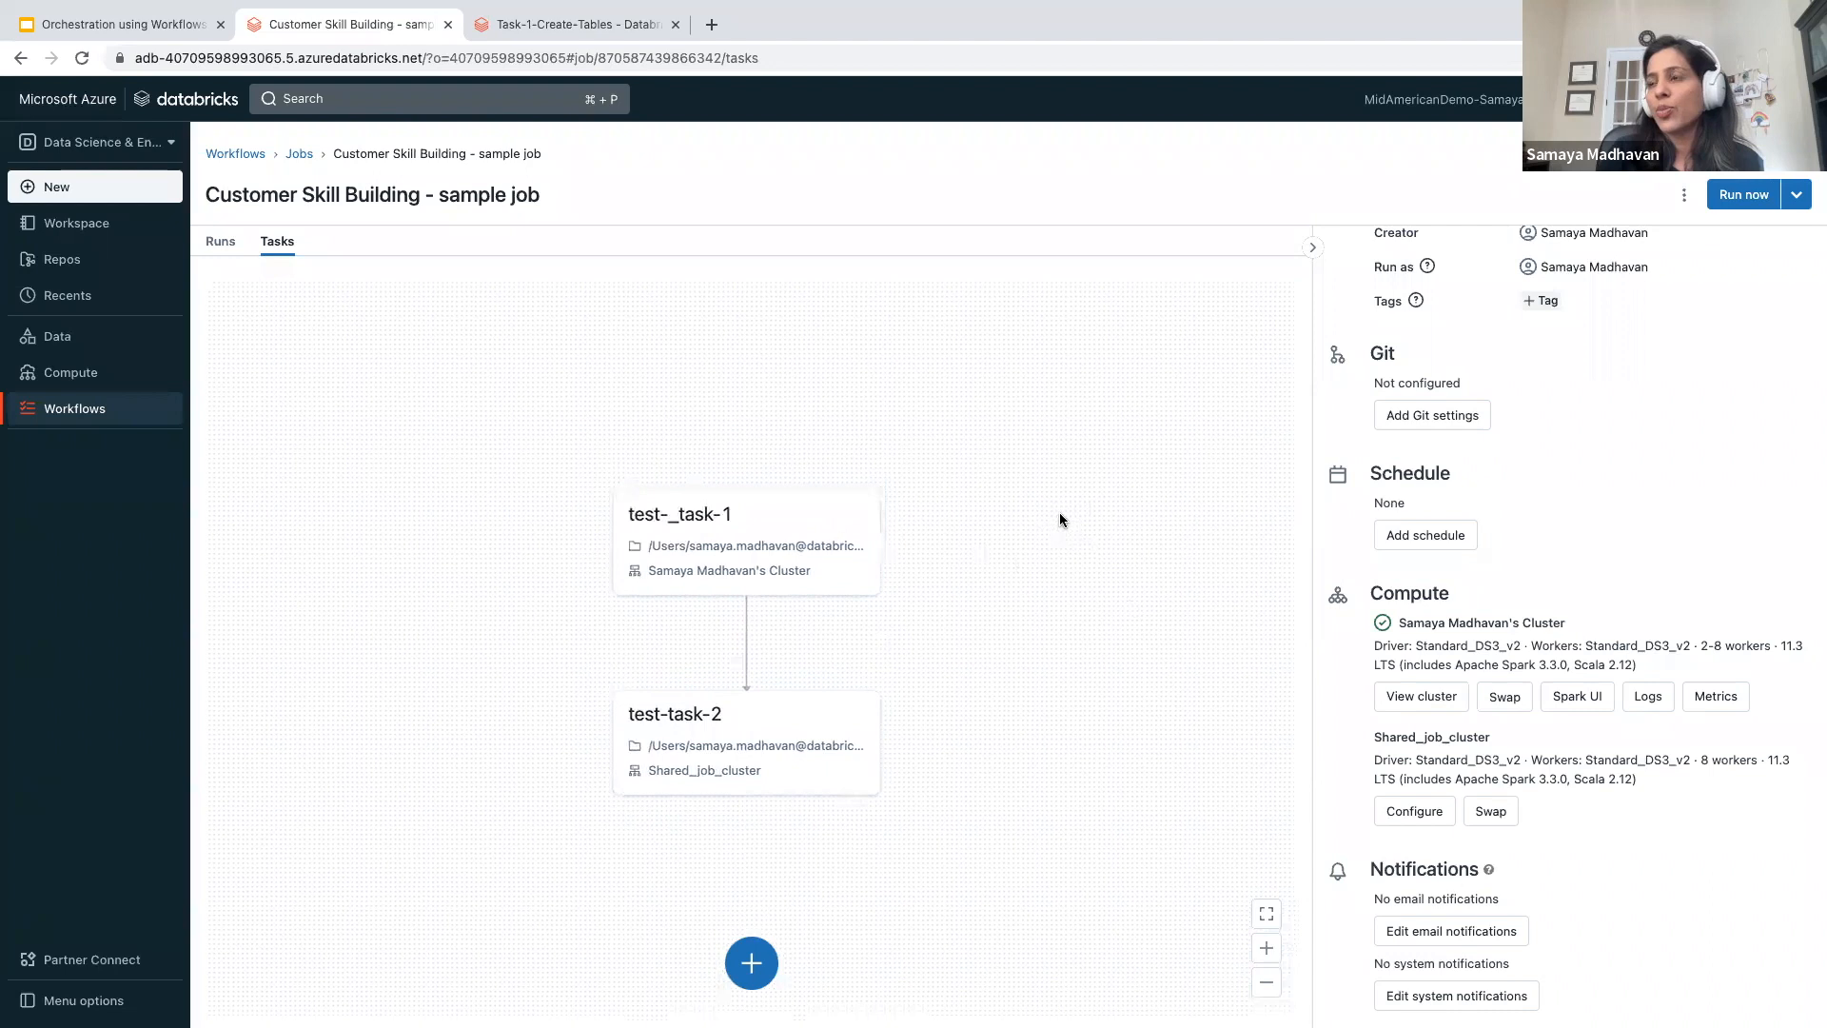
scroll(1396, 354, up, 2)
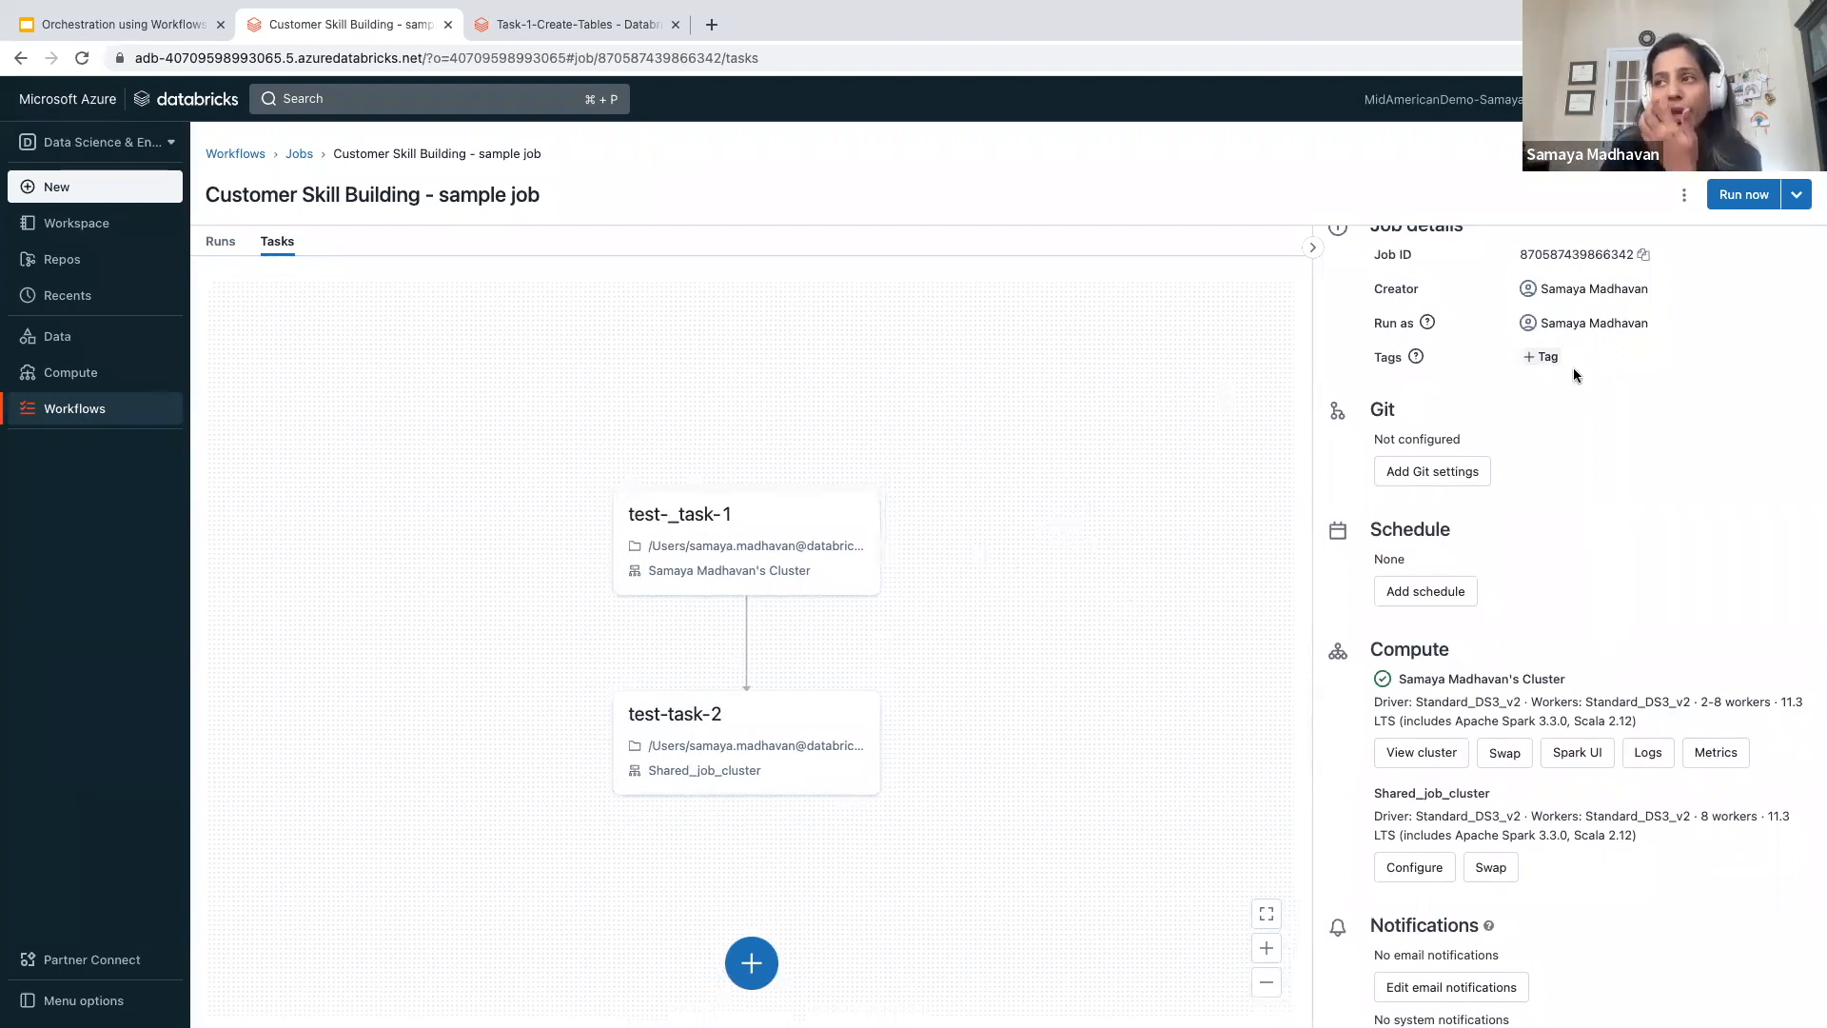
scroll(1573, 370, down, 1)
scroll(1573, 369, up, 2)
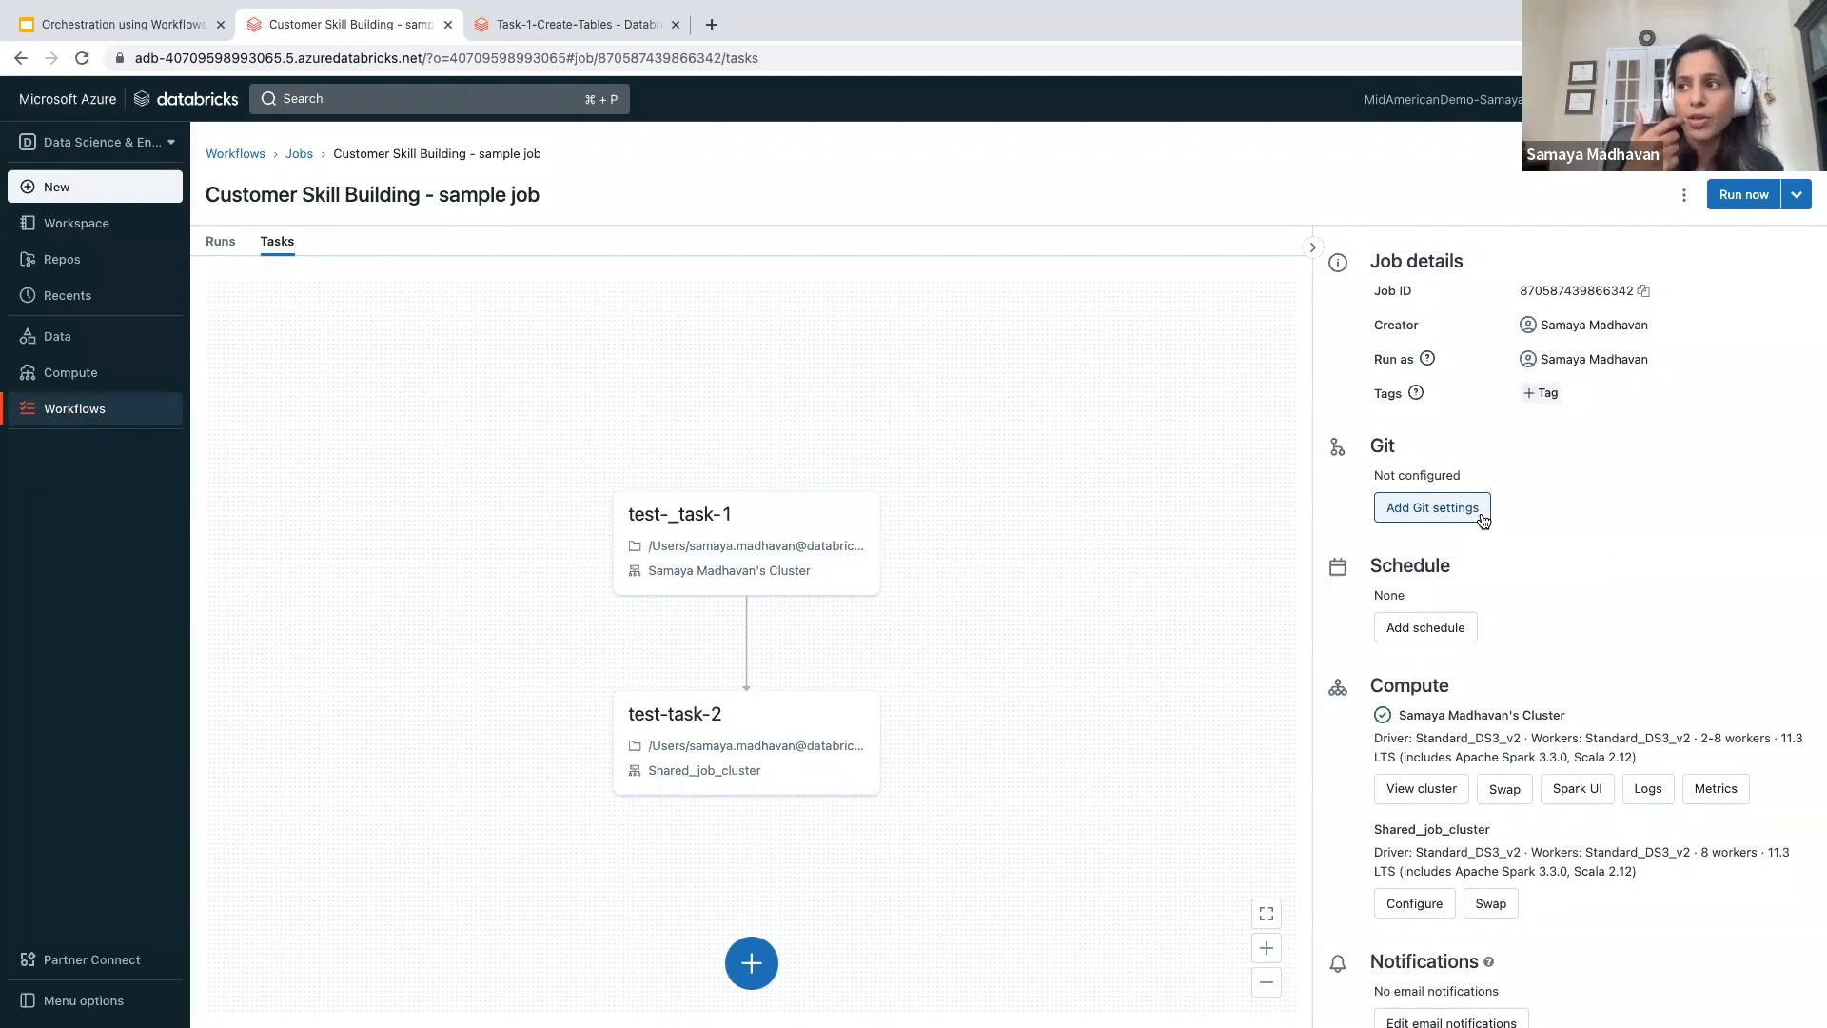
- Preview the job's schedule options with the Scheduled trigger type, and leave without saving
click(1427, 627)
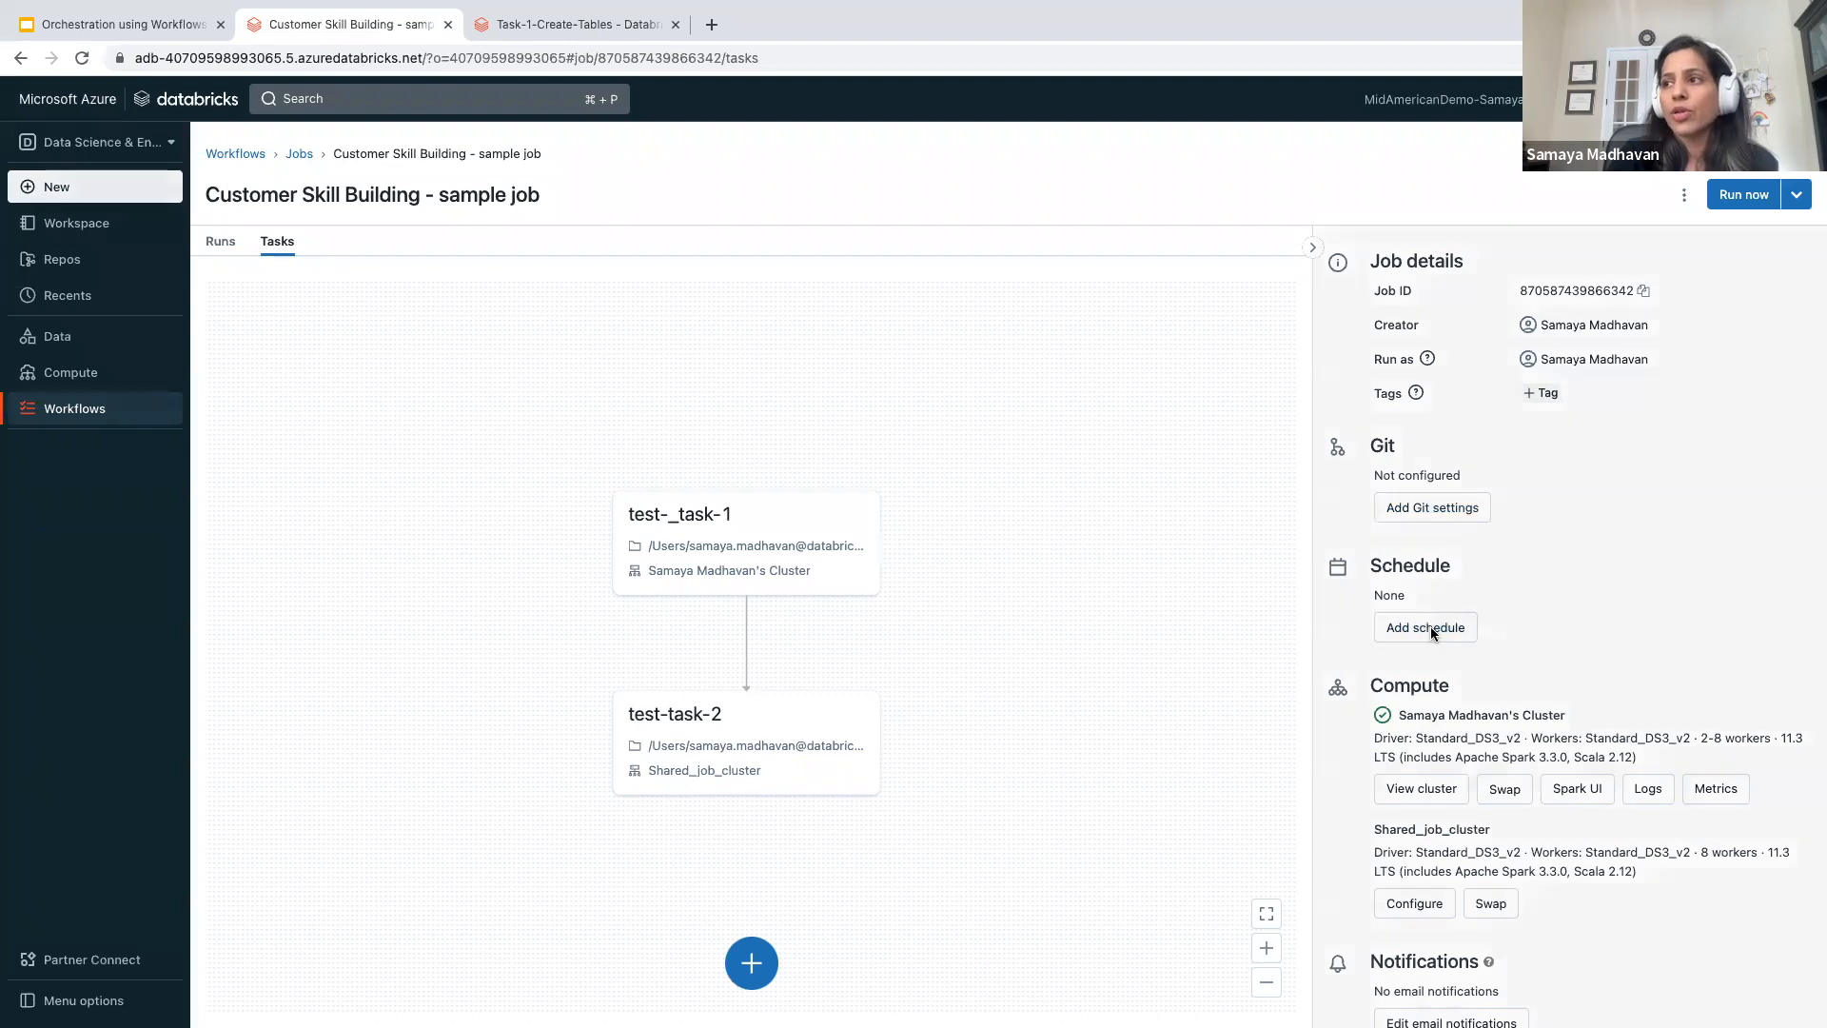
click(791, 542)
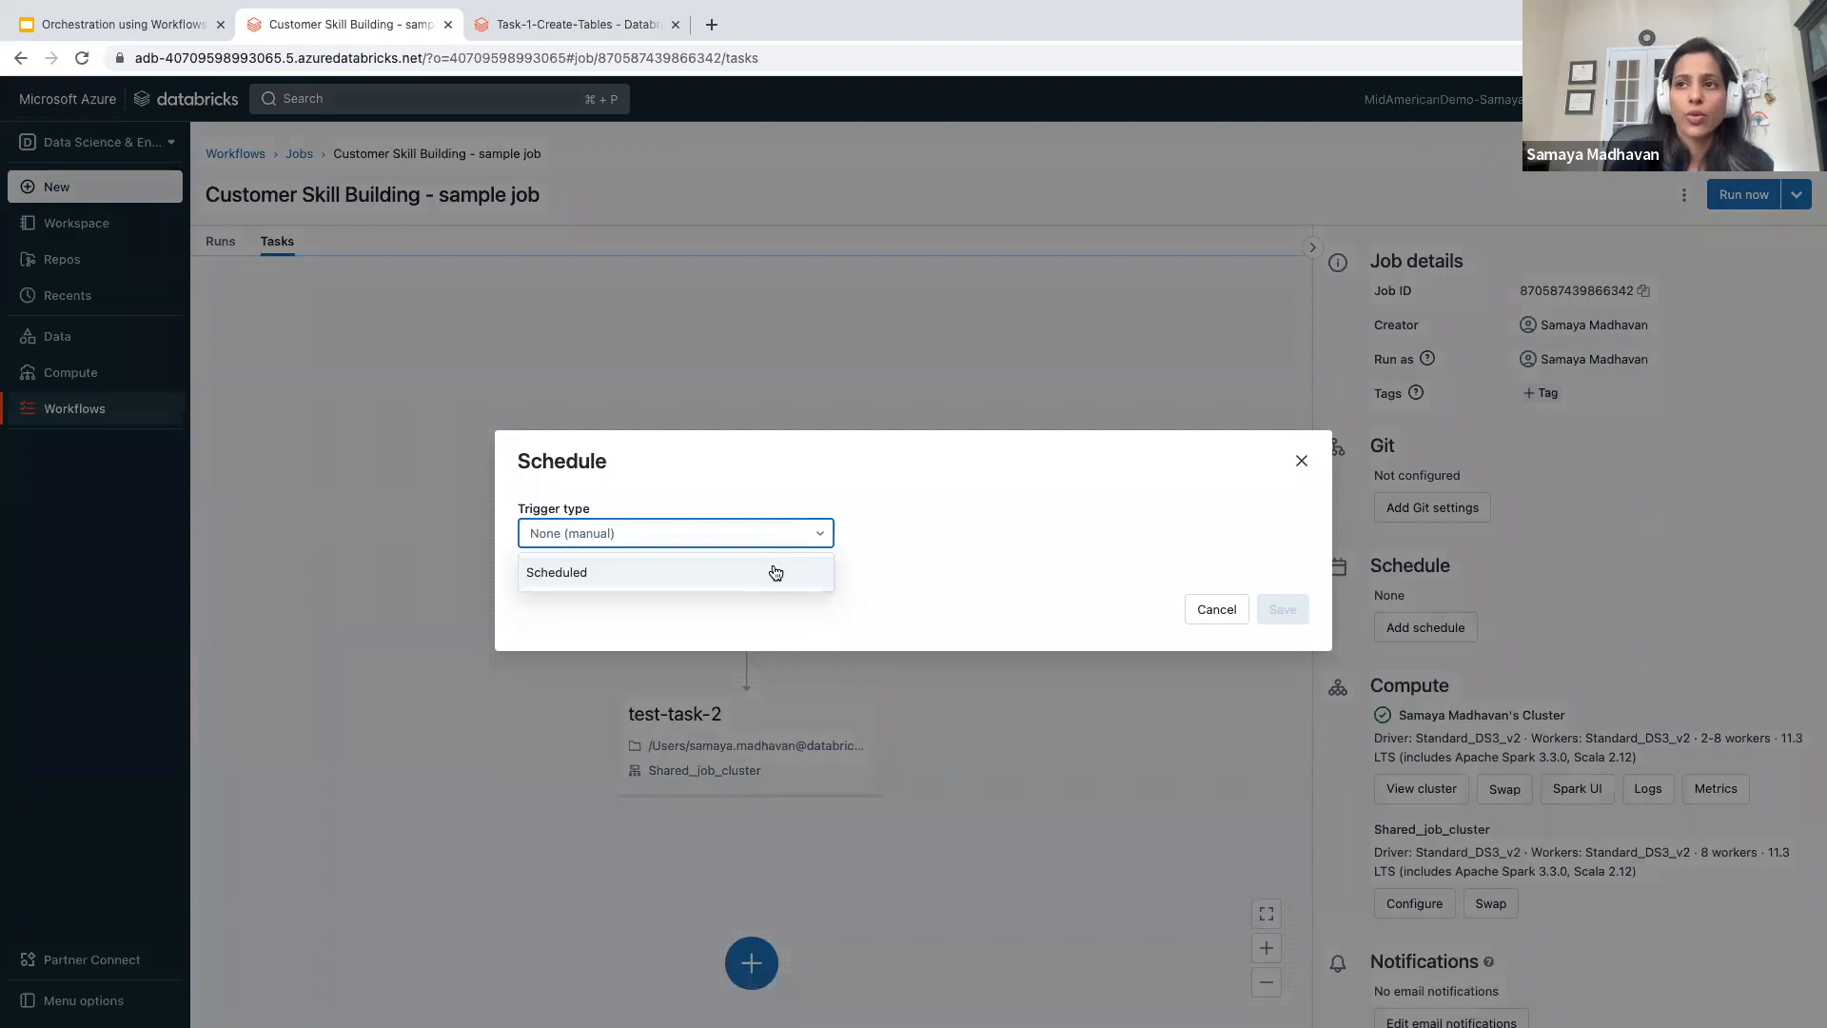
click(777, 570)
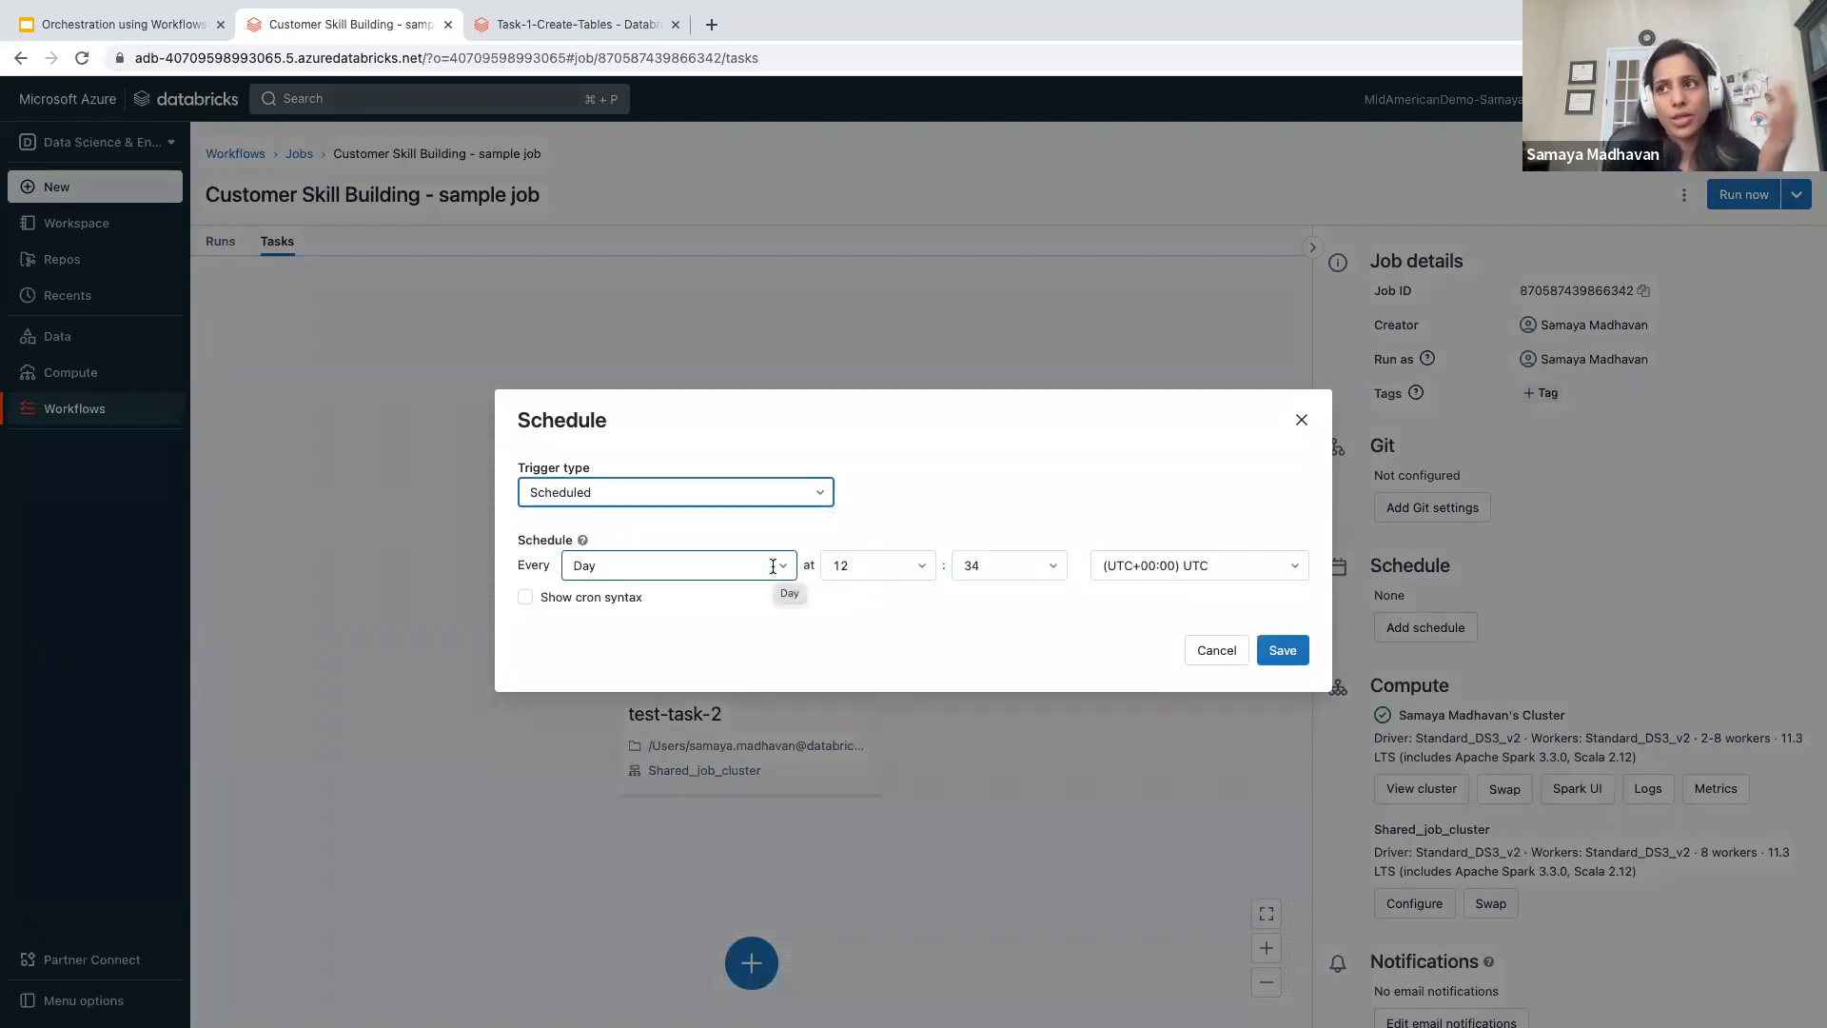
click(1301, 421)
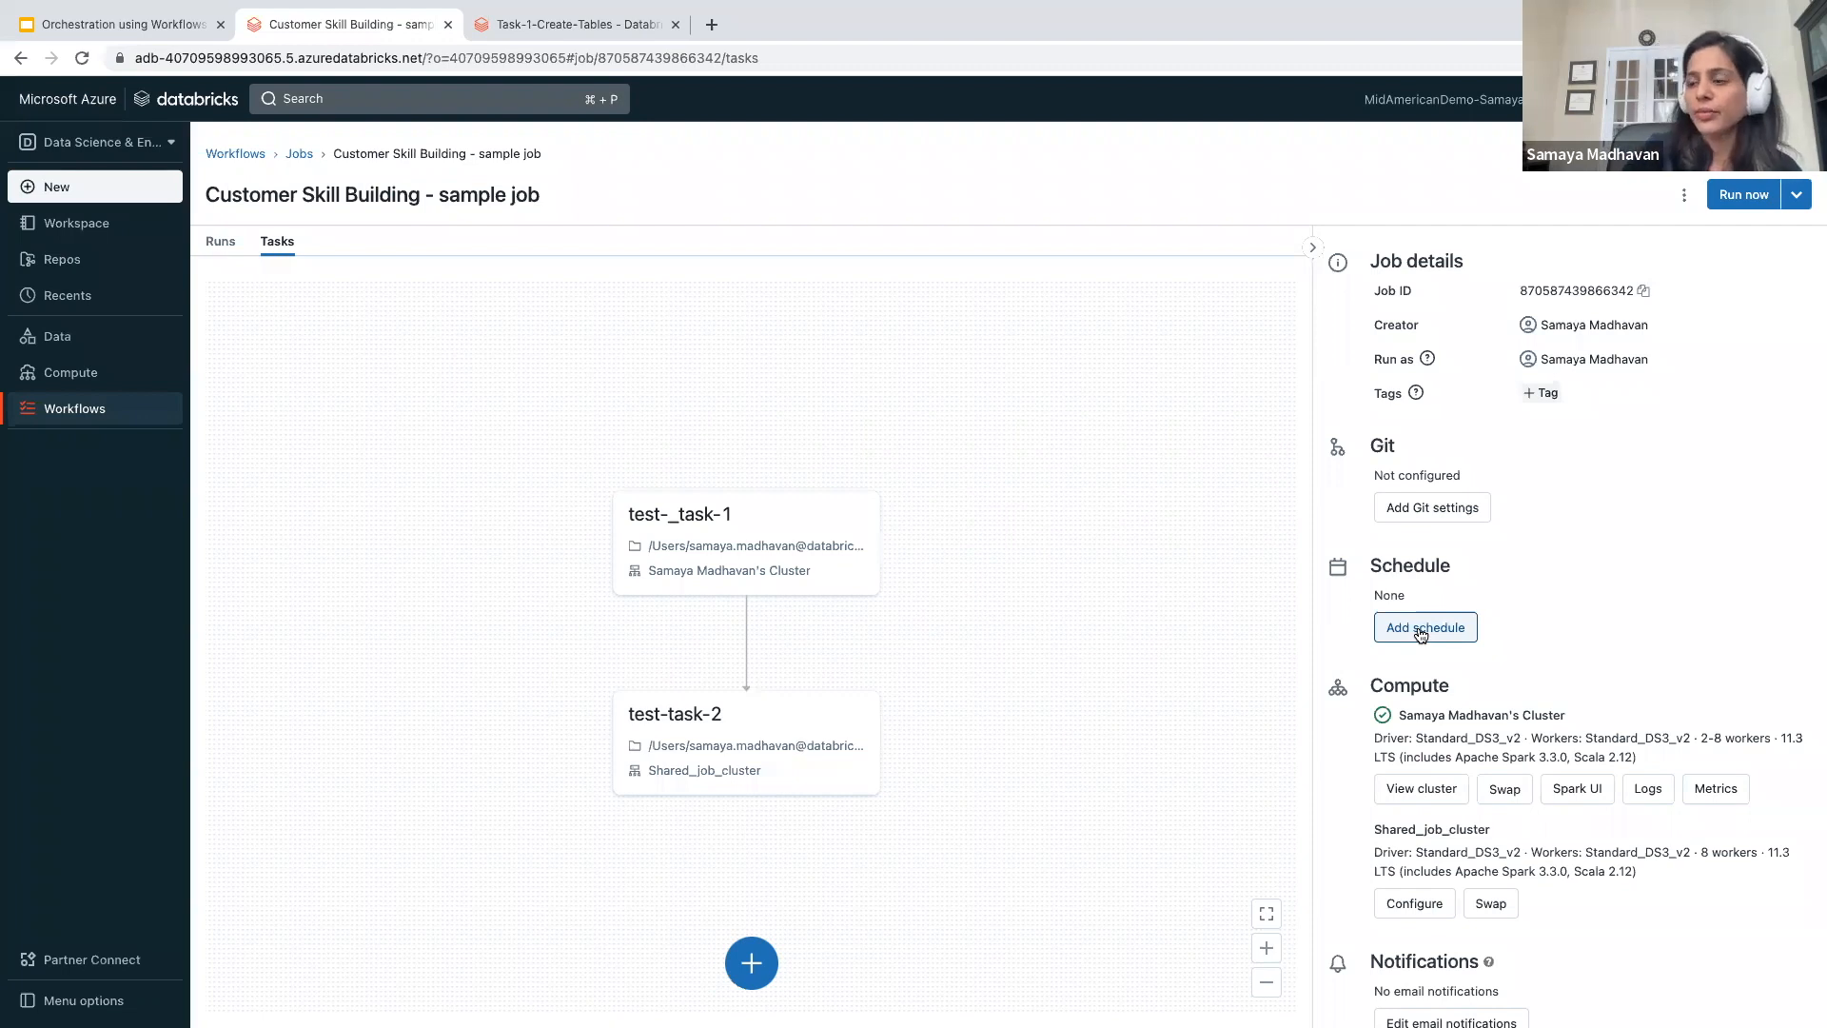
- Review the job's compute, notification, permission and maximum concurrent run settings
scroll(1421, 635, down, 5)
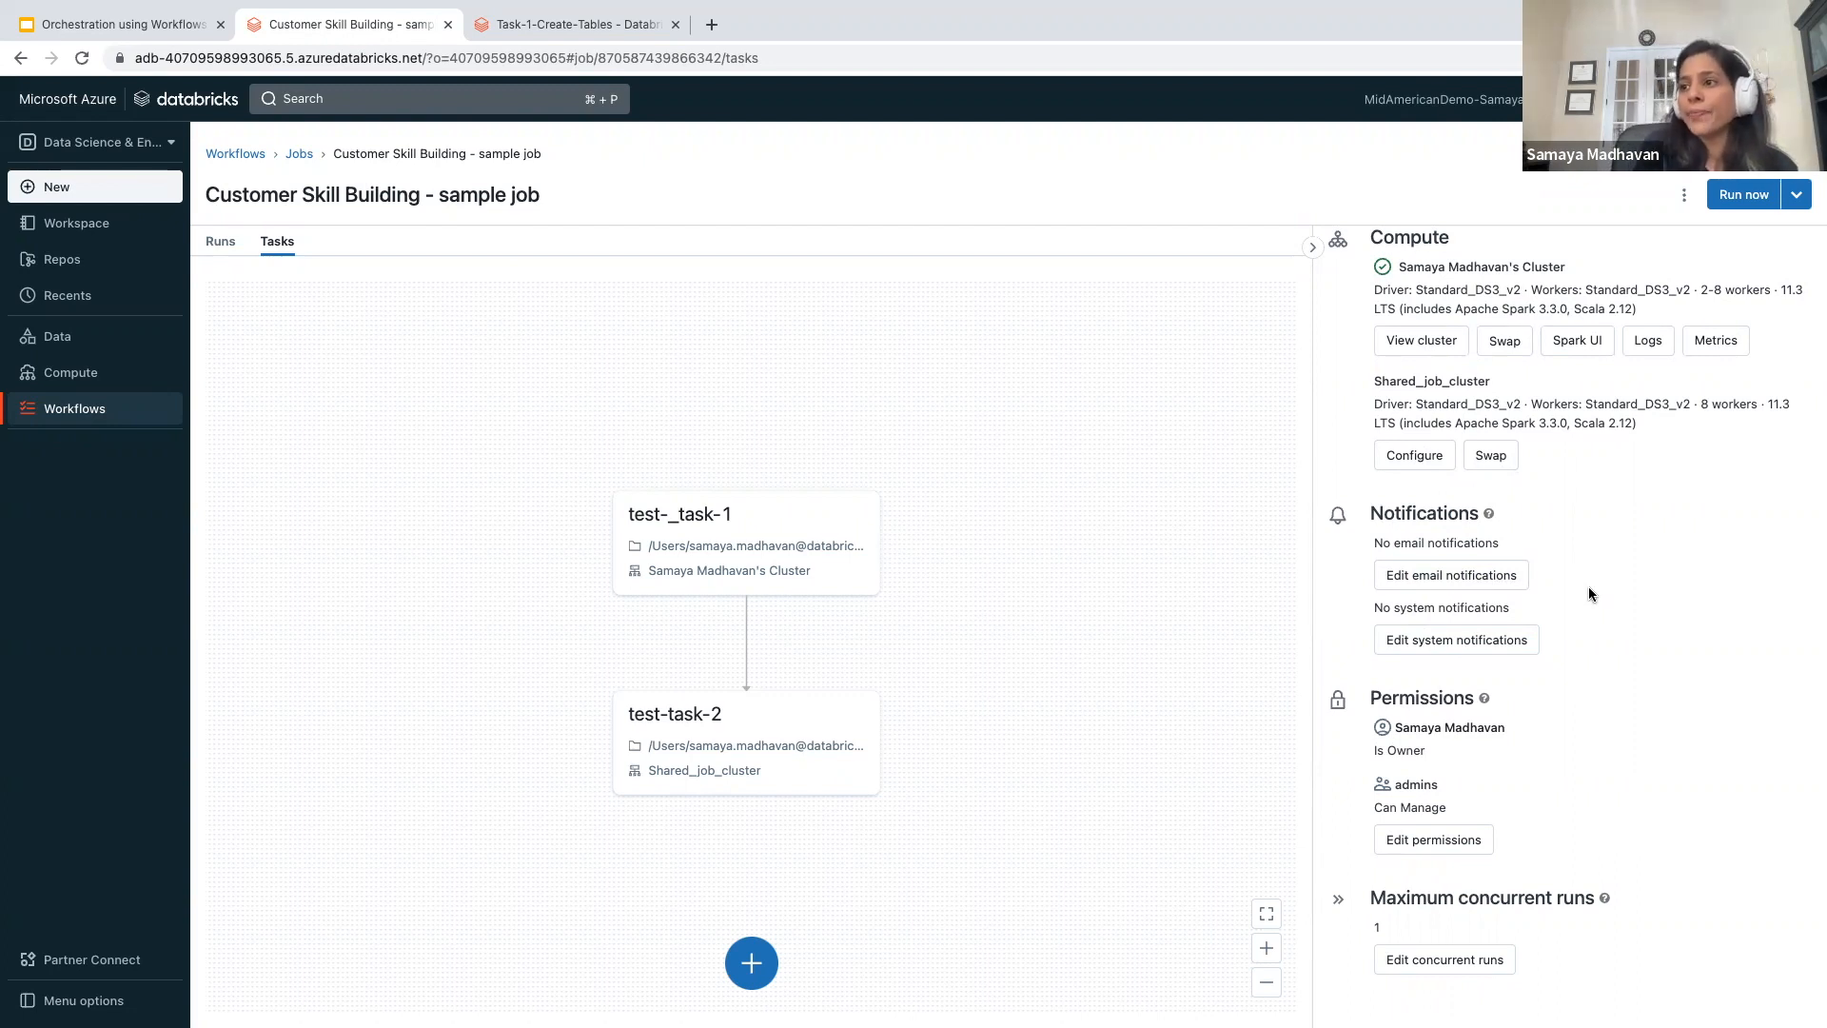
scroll(1590, 594, up, 1)
scroll(1589, 594, down, 1)
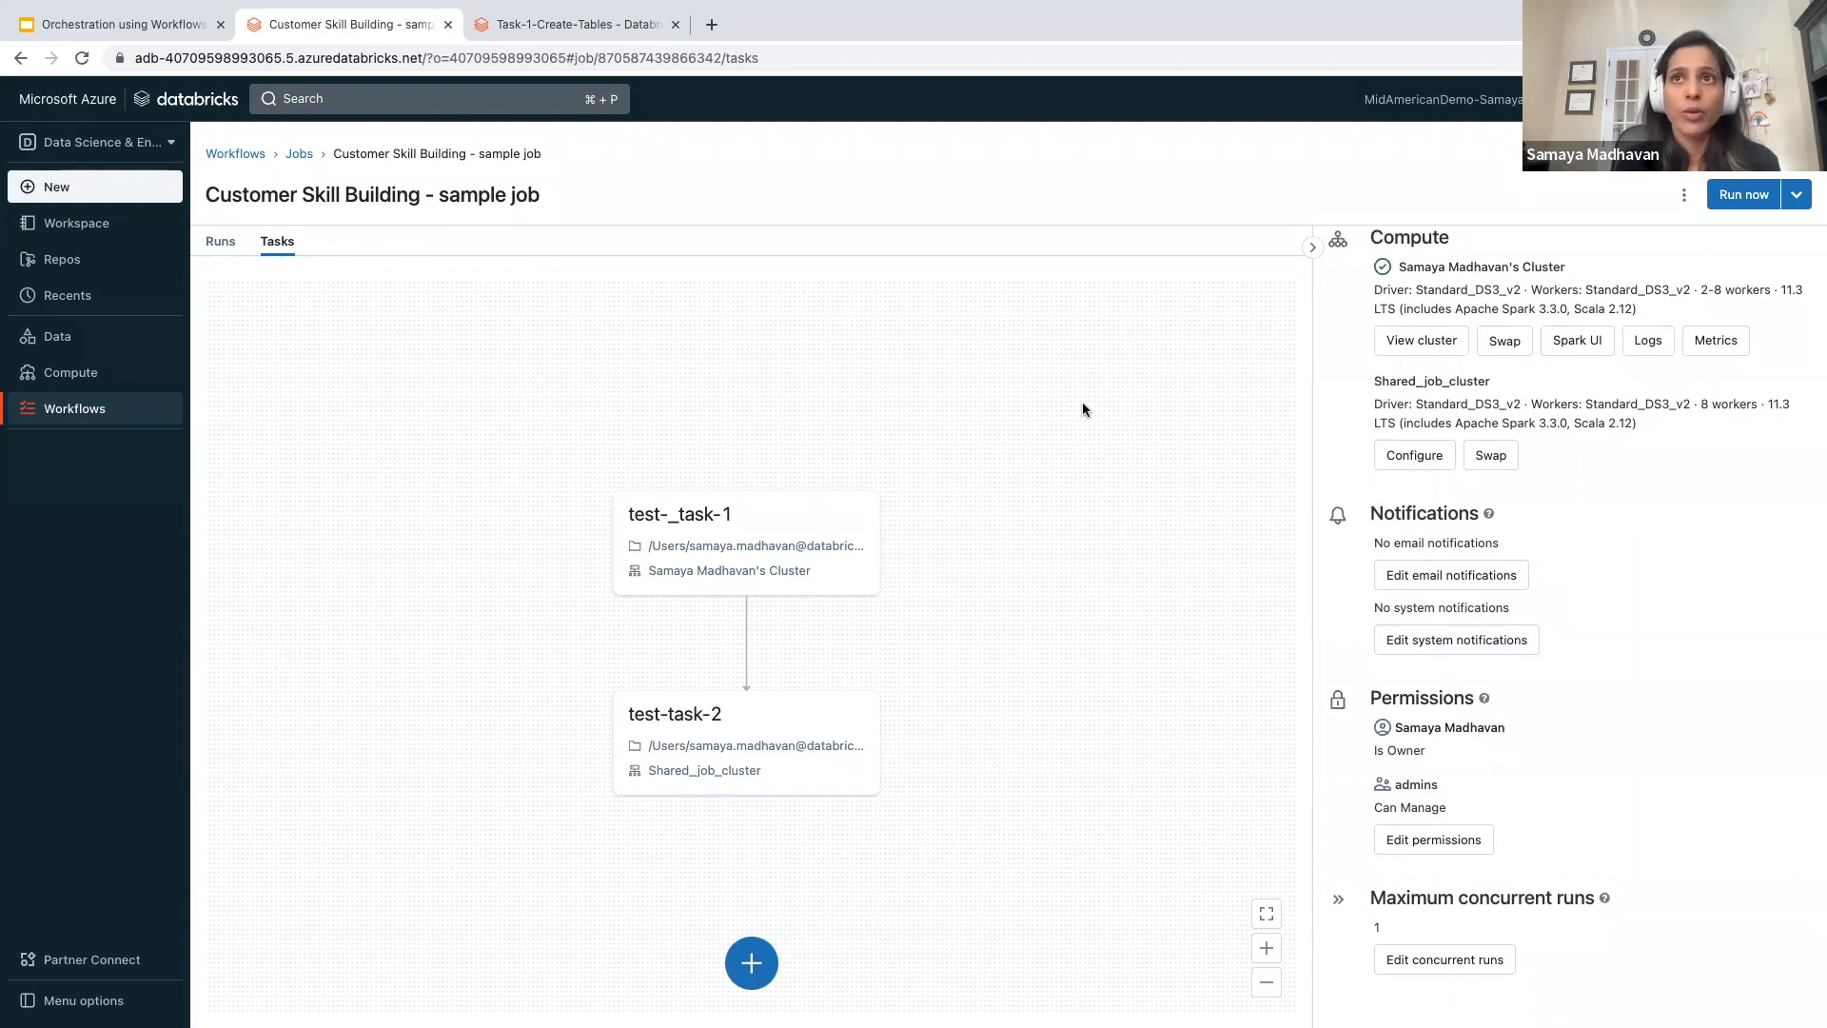
- Open the existing job "Workflows Demo - Customer Skill Building Webinar" and show its task graph
click(301, 155)
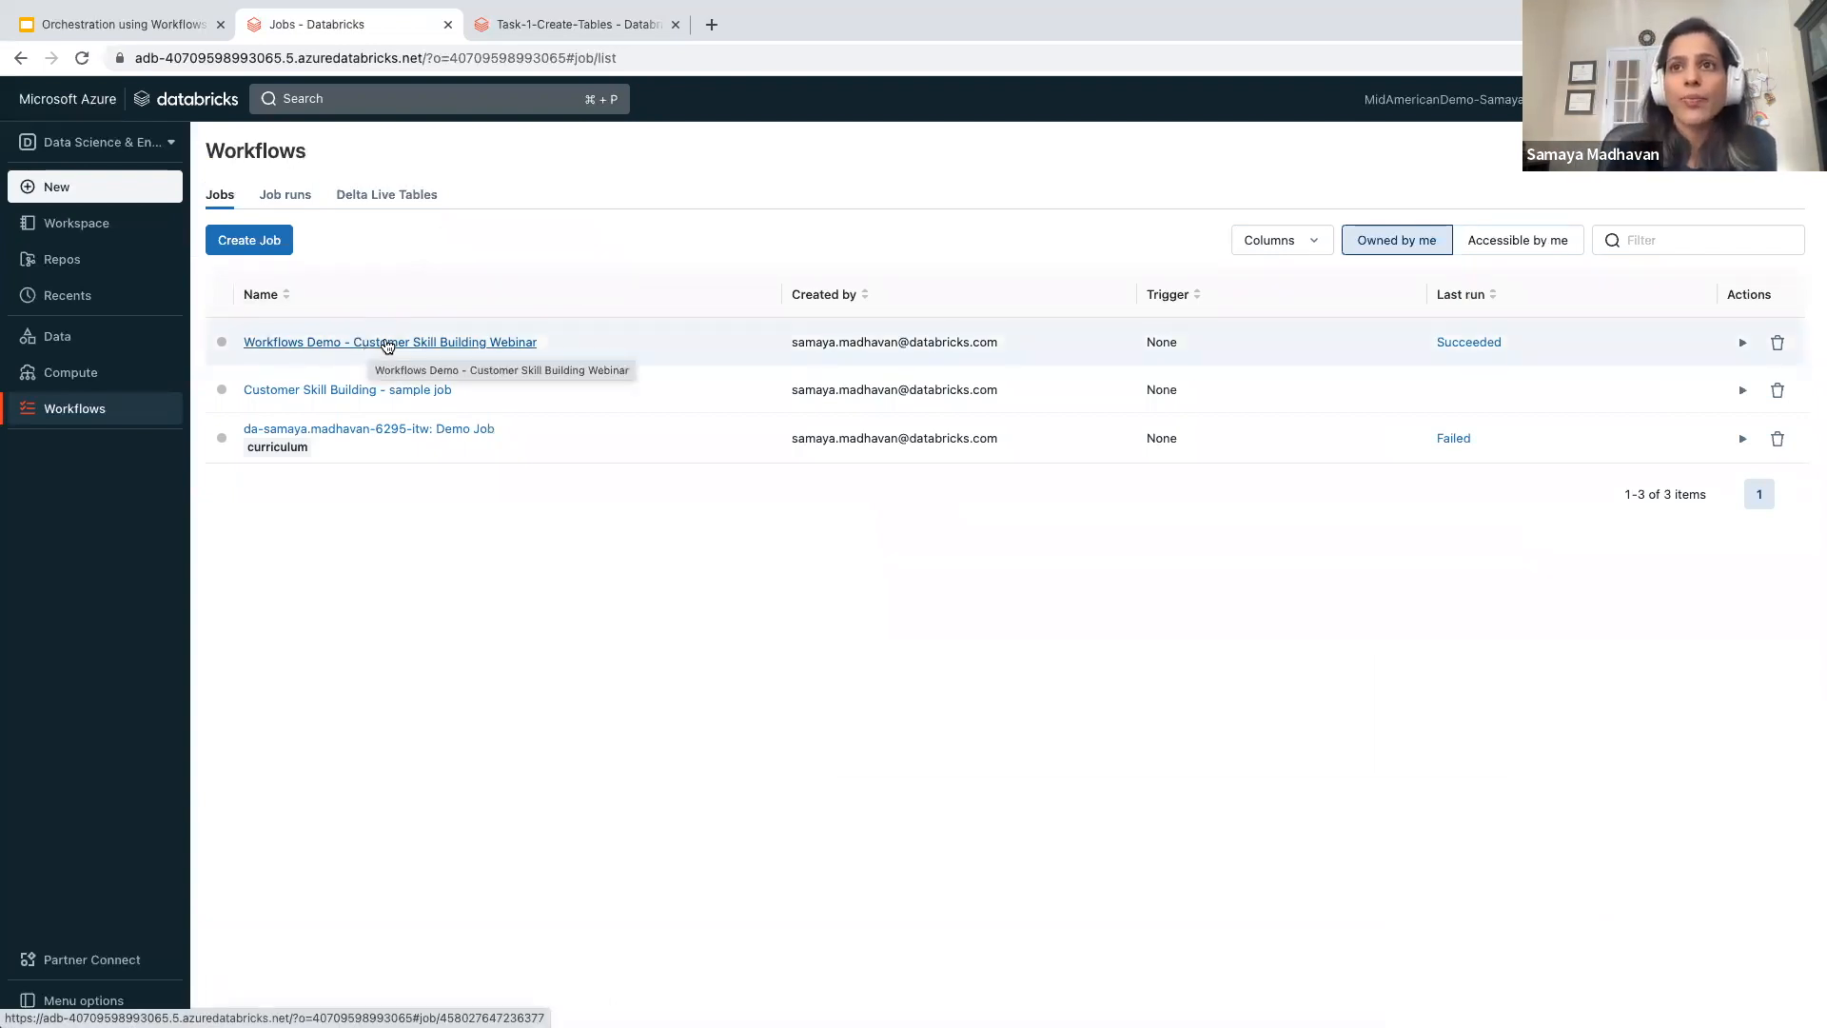
click(387, 345)
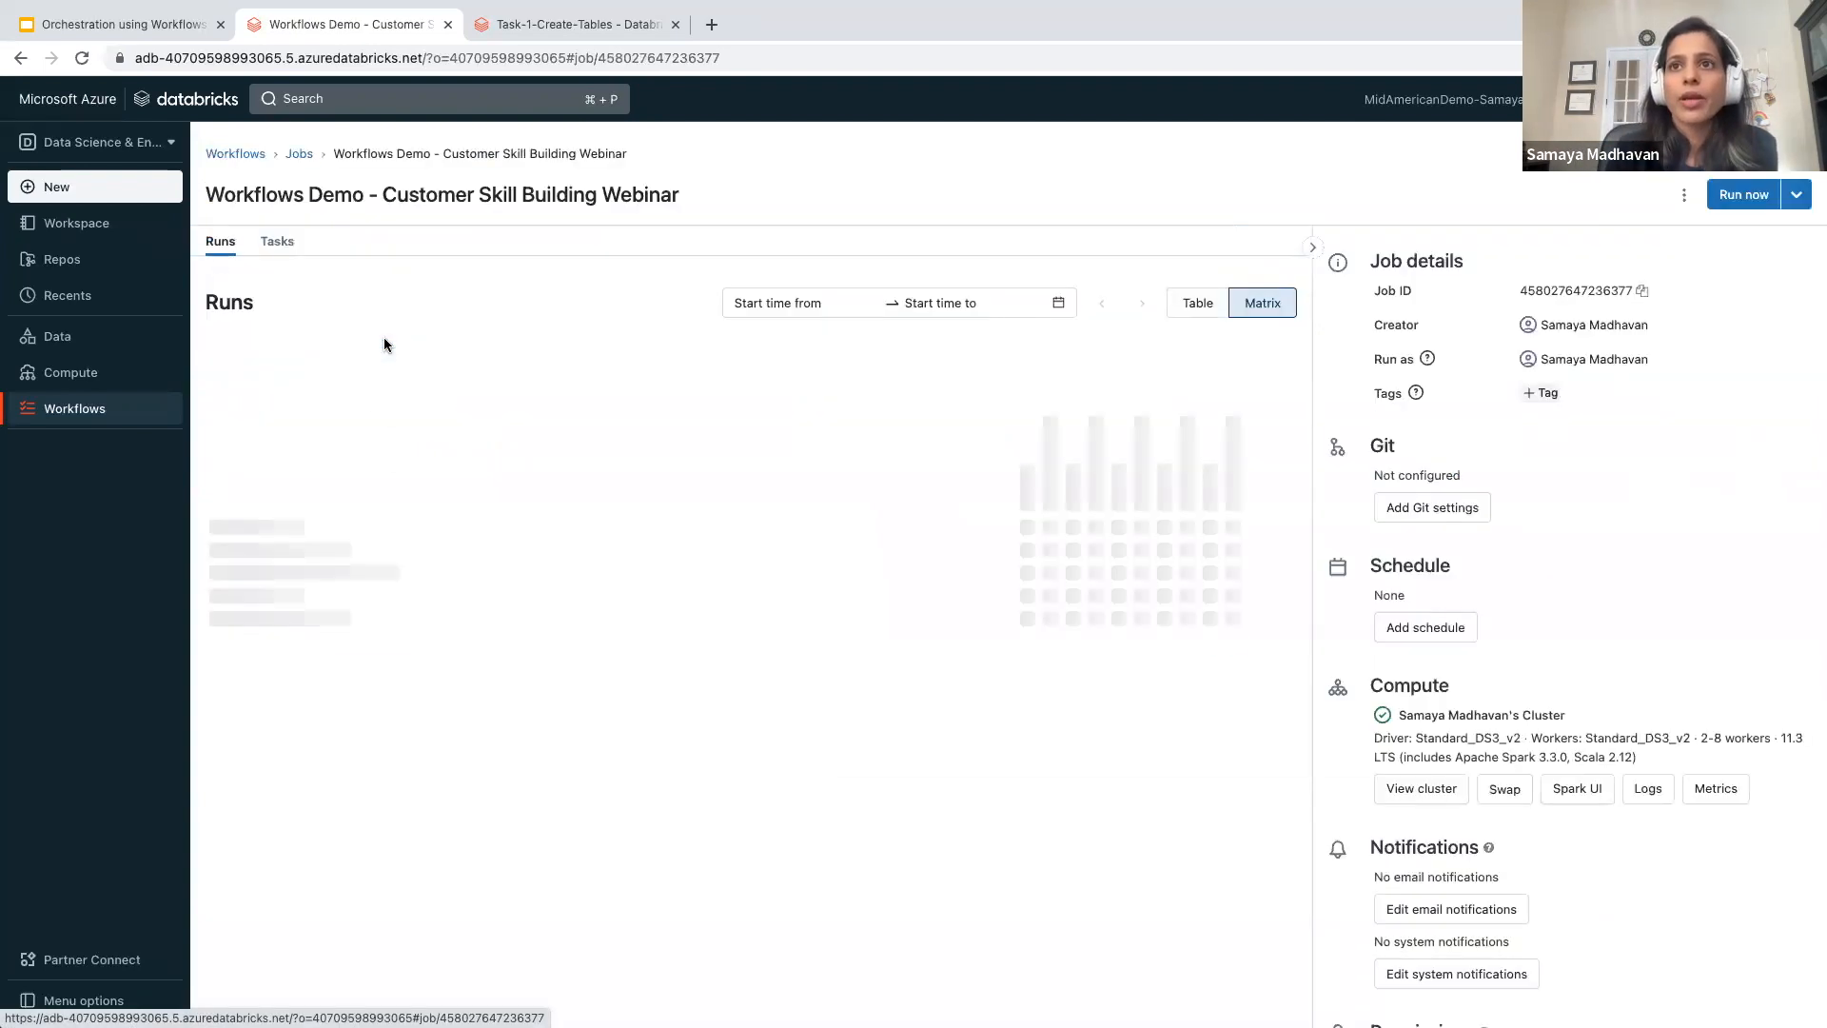
click(284, 245)
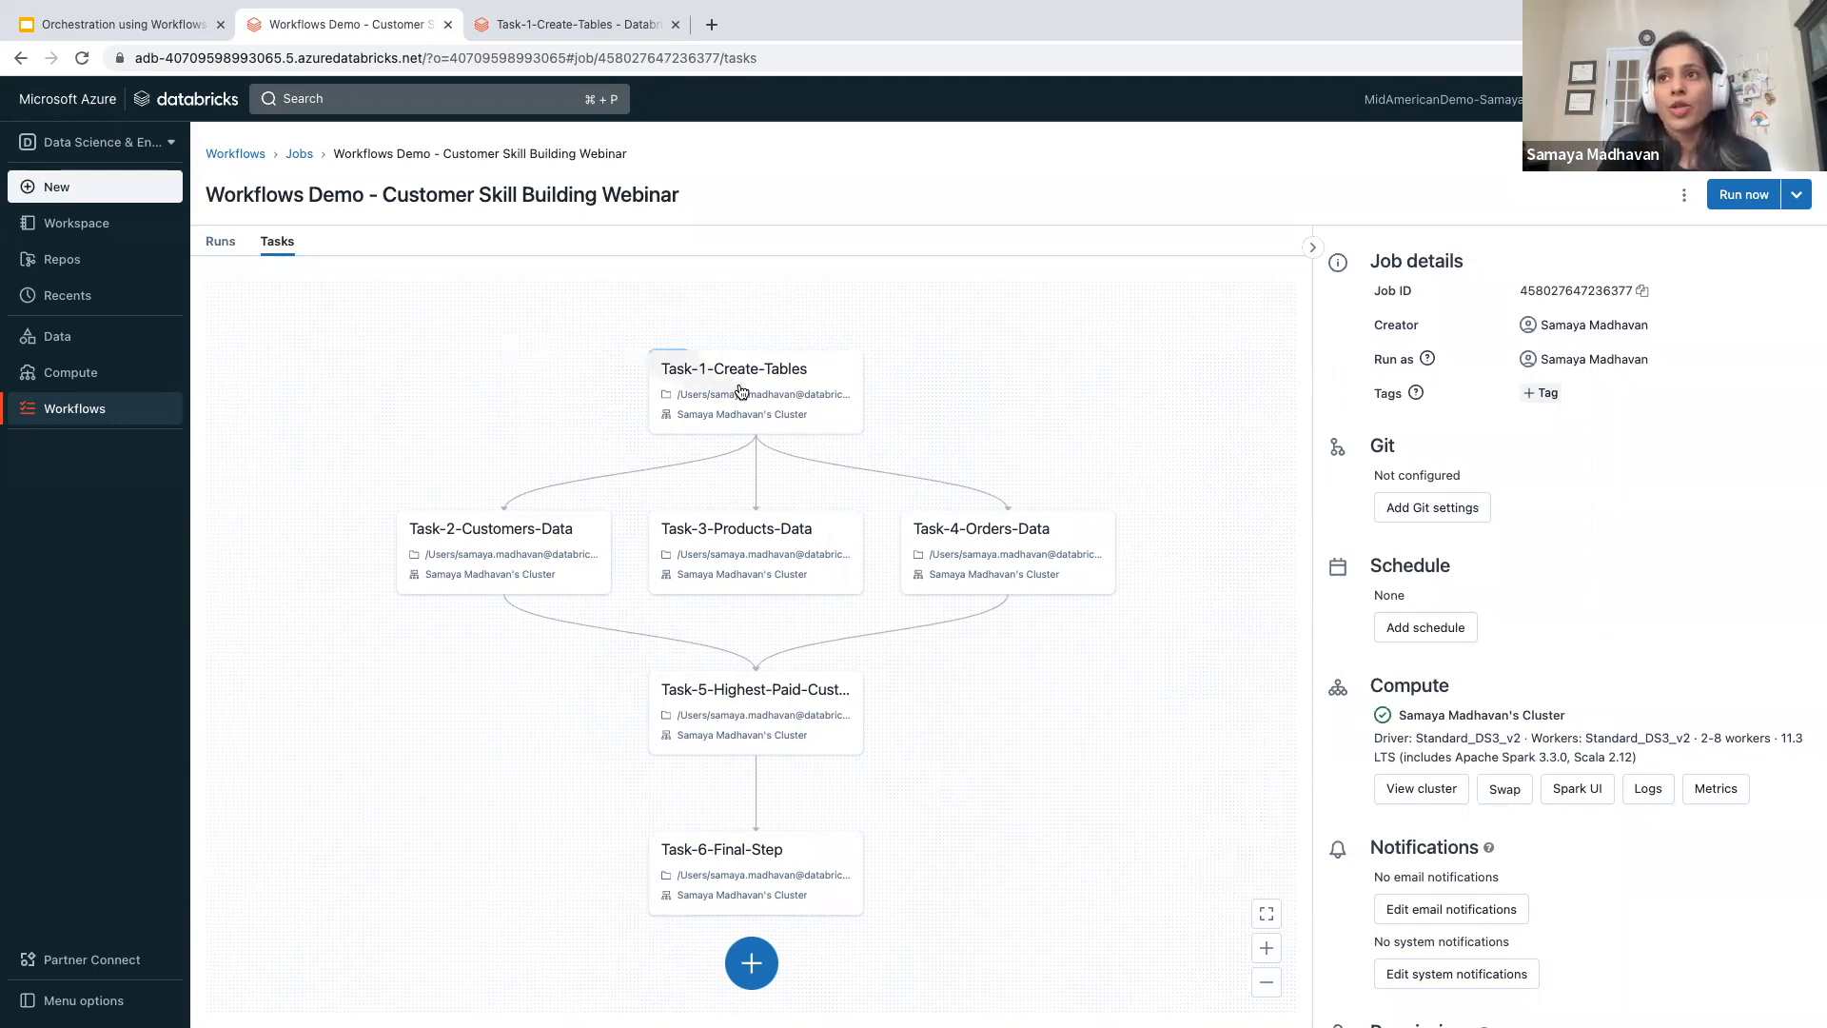
- Open the notebook behind the Task-1-Create-Tables task and review its customers, products and orders table creation commands
click(745, 397)
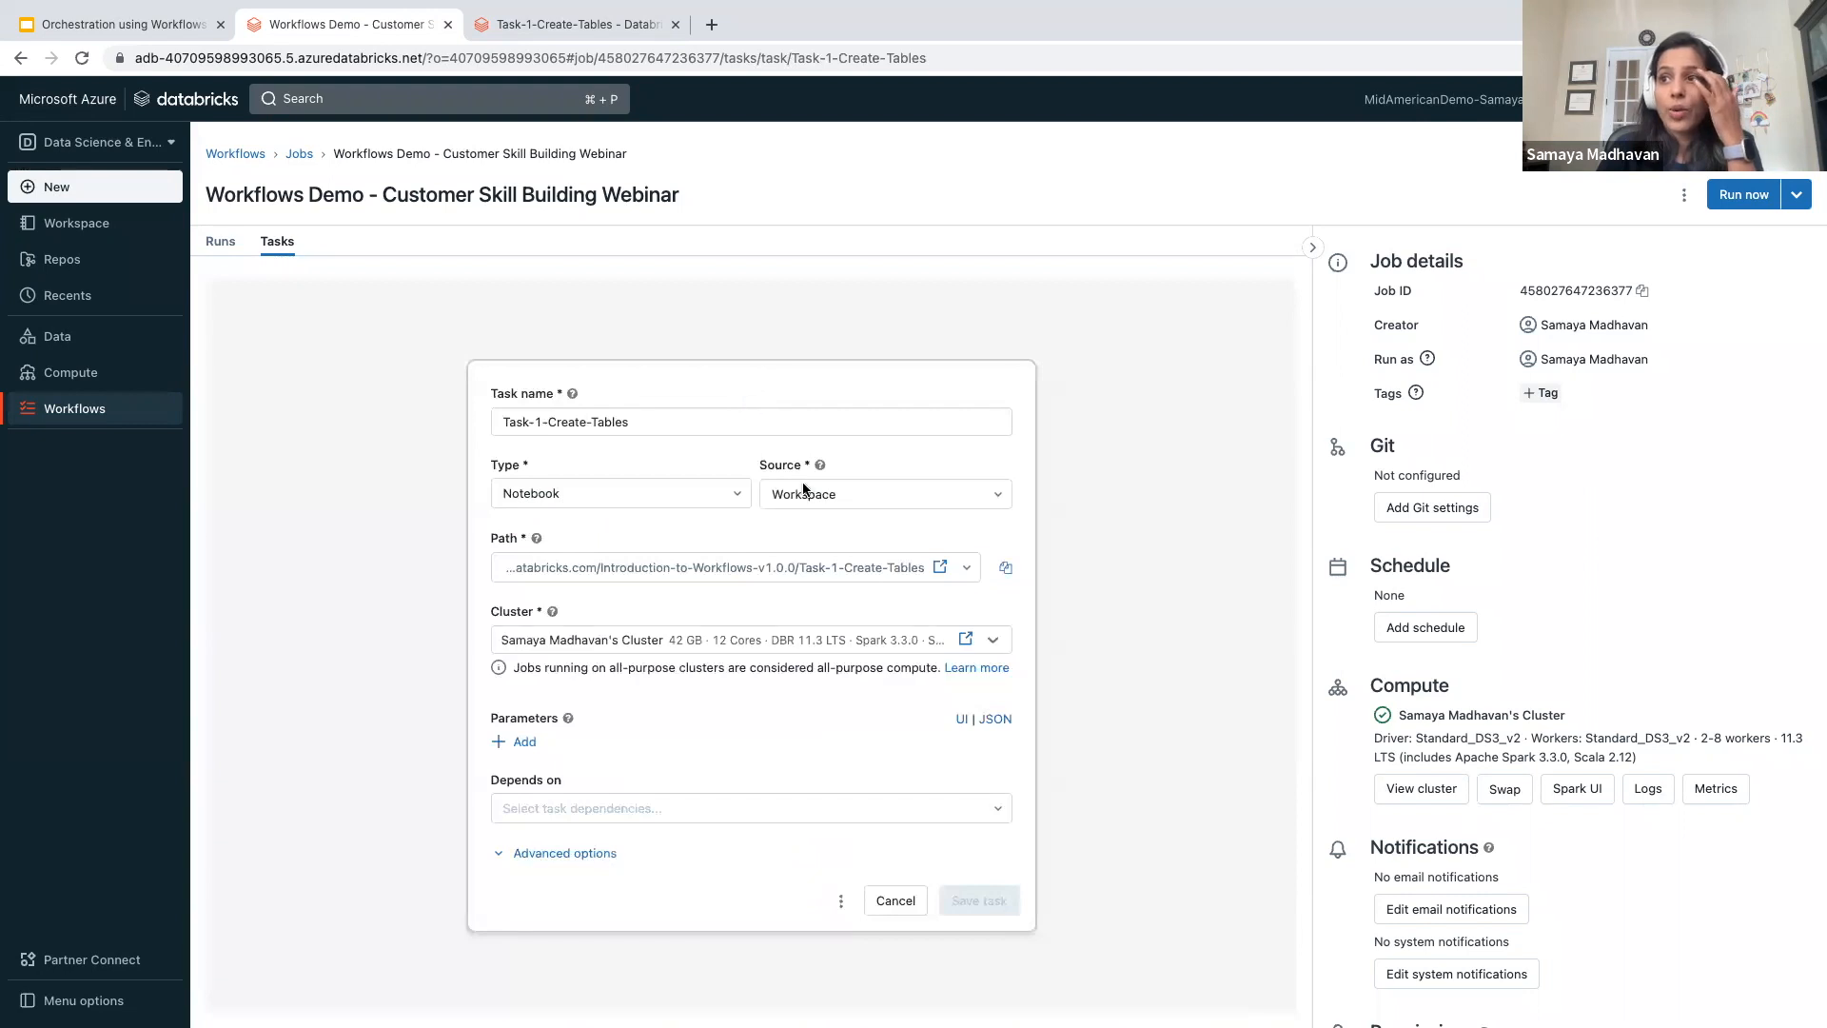
click(940, 567)
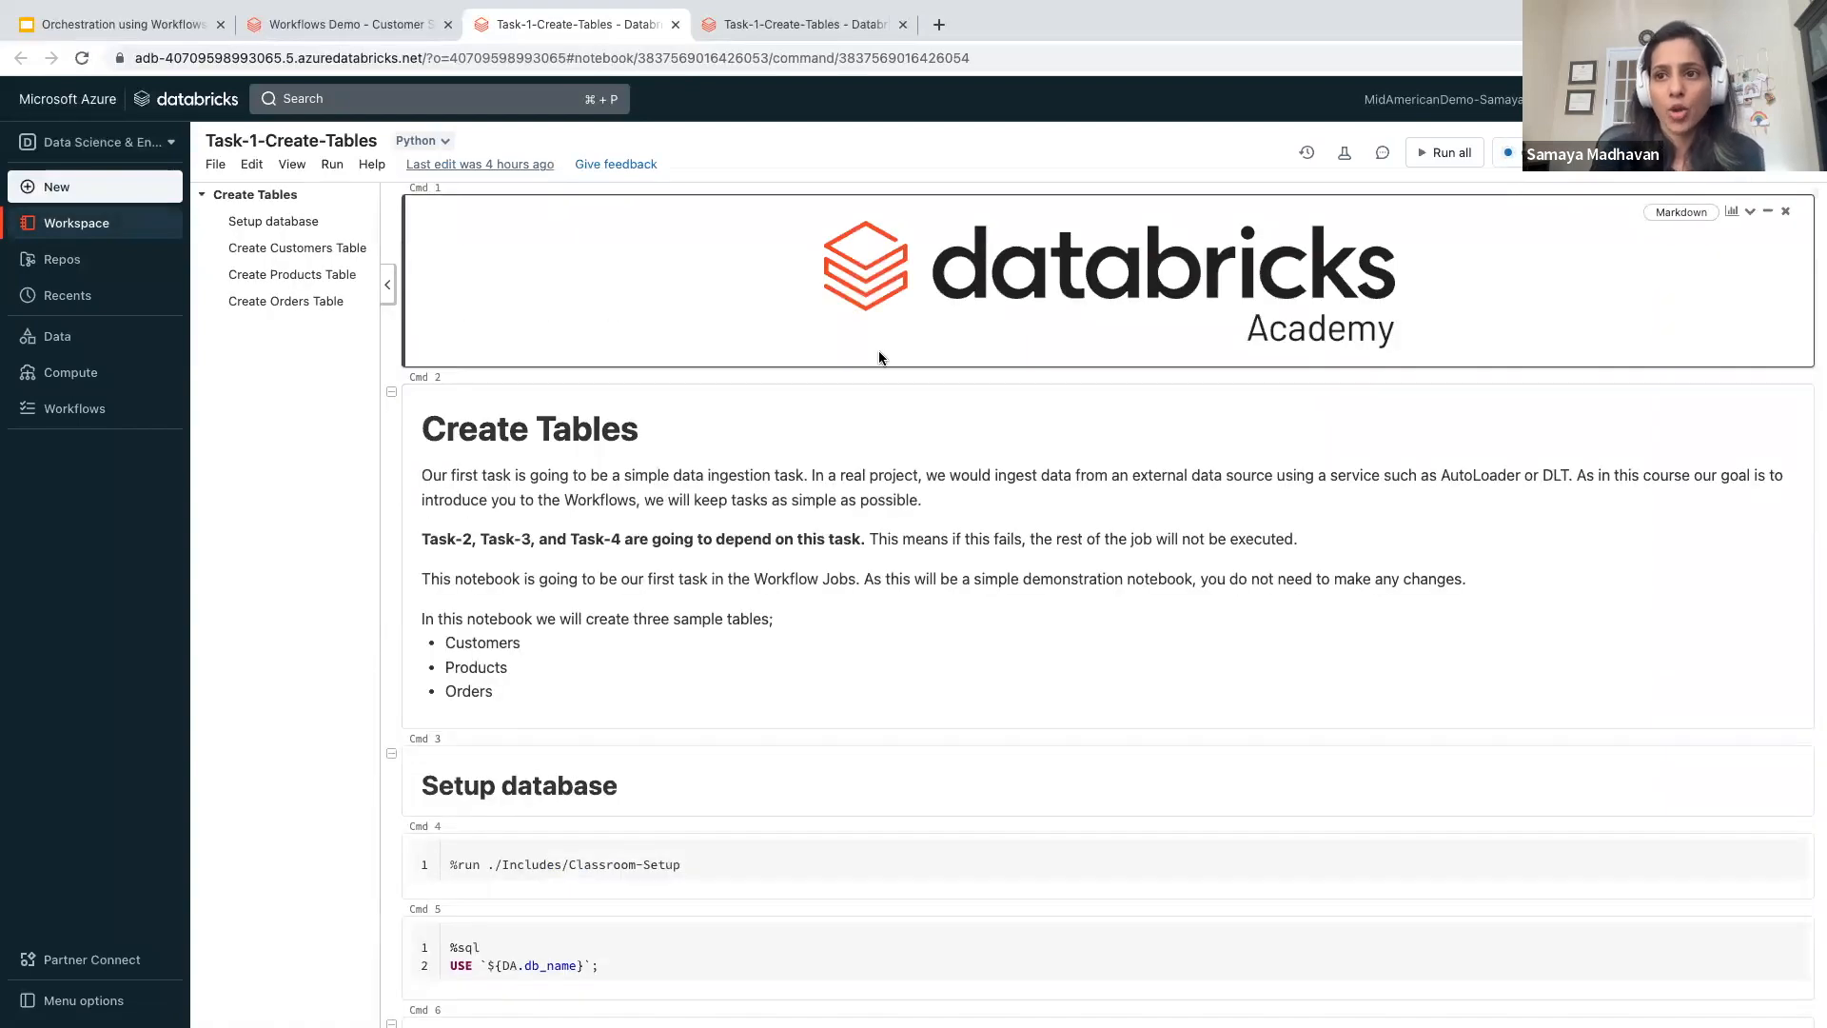
scroll(819, 460, down, 8)
scroll(784, 552, down, 2)
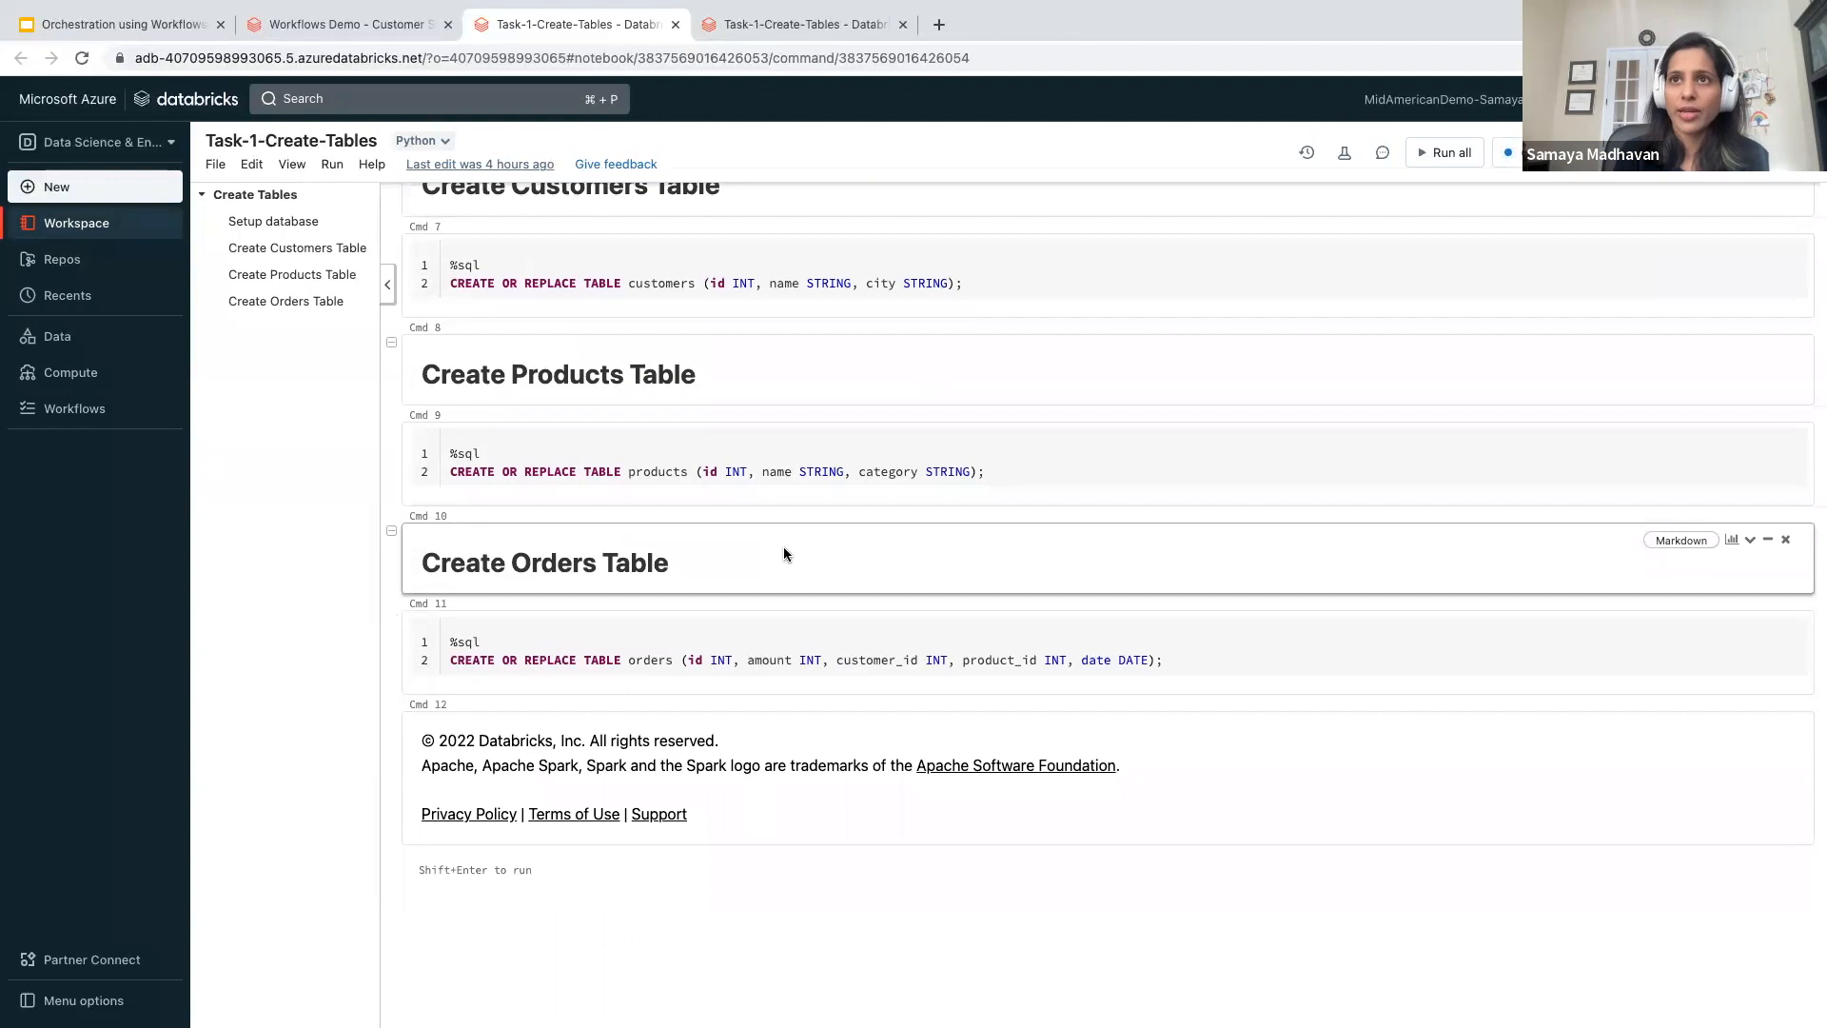
scroll(785, 554, up, 1)
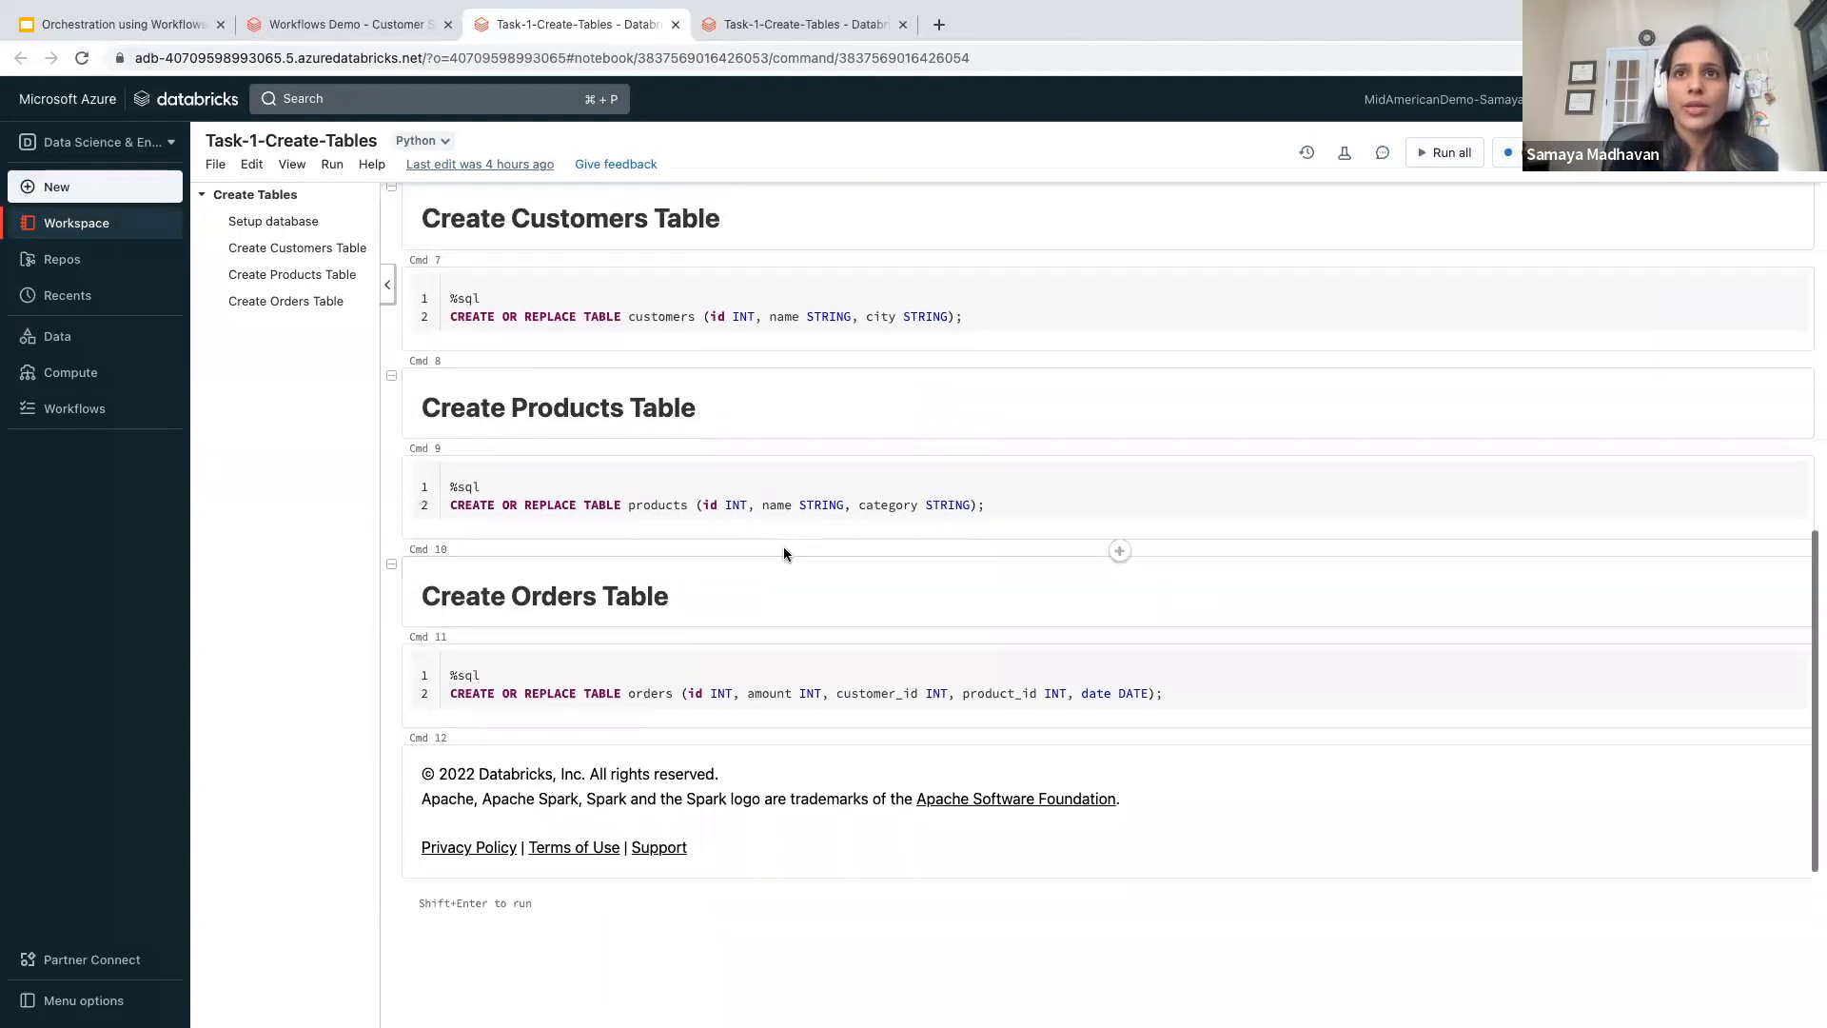
- Open the Task-2-Customers-Data notebook from the workspace and review its customer data insert command
click(120, 225)
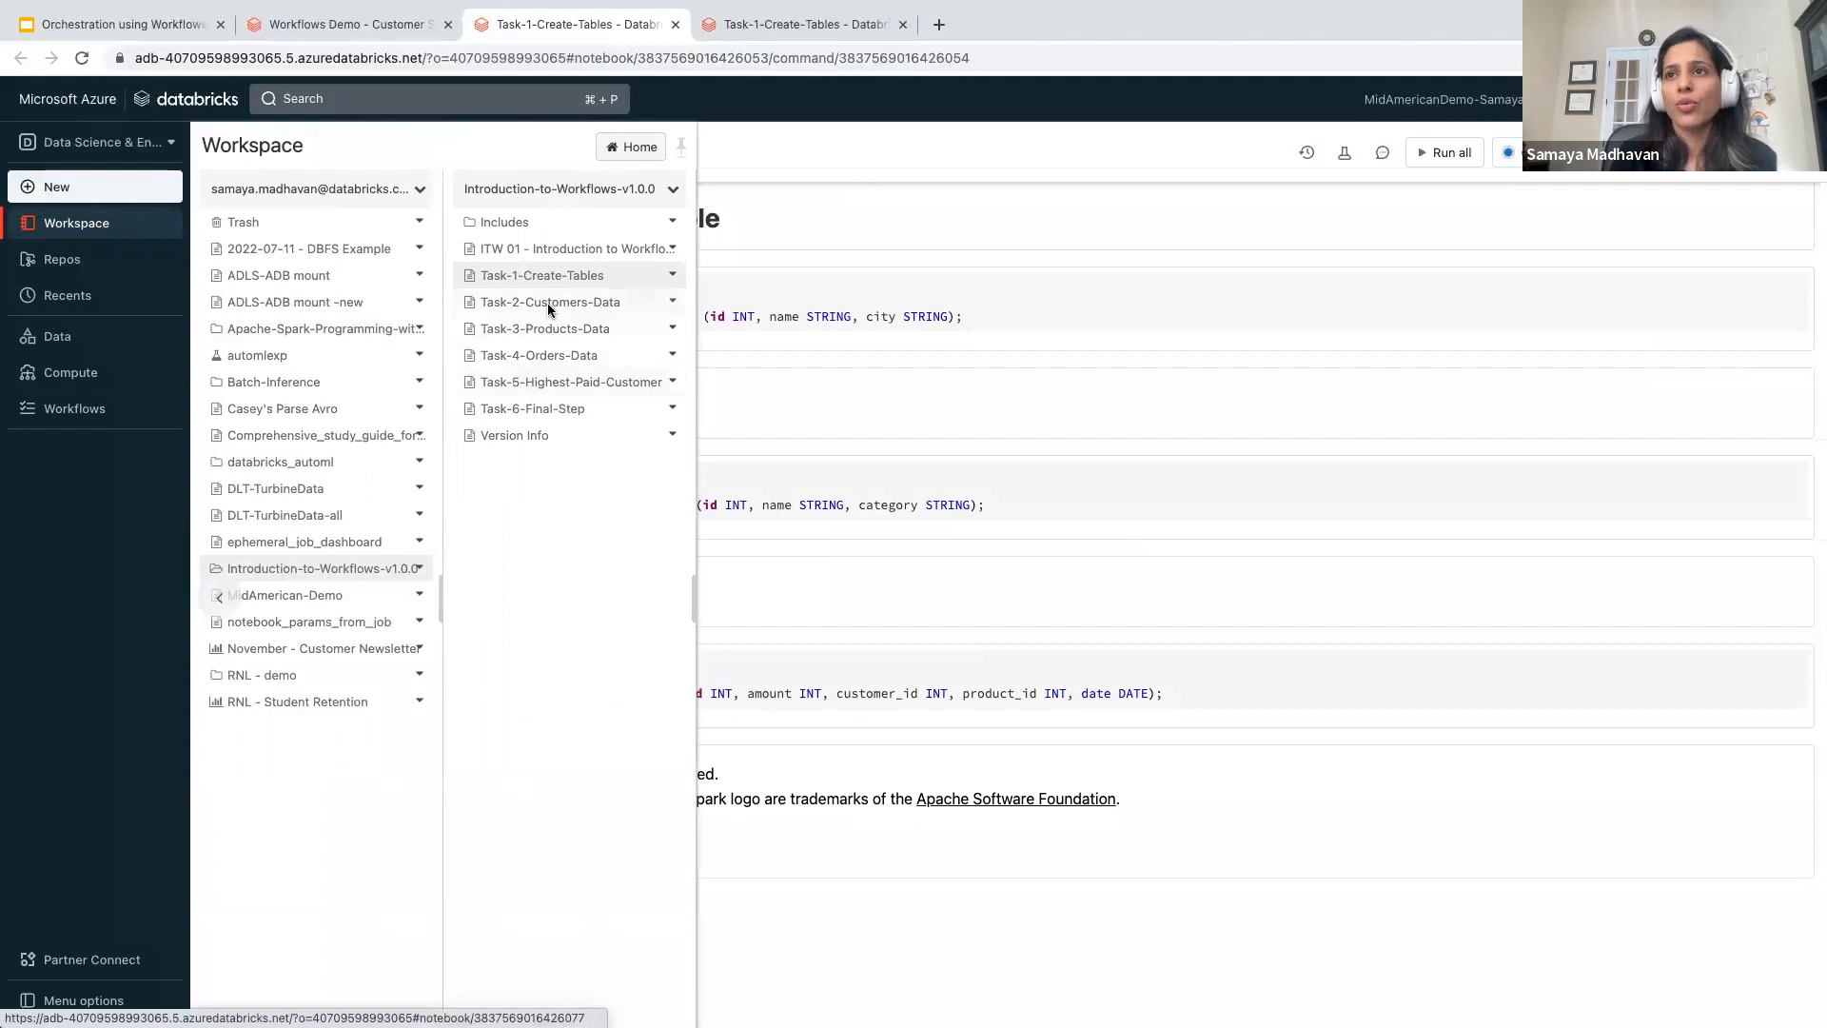
click(546, 302)
scroll(639, 501, down, 5)
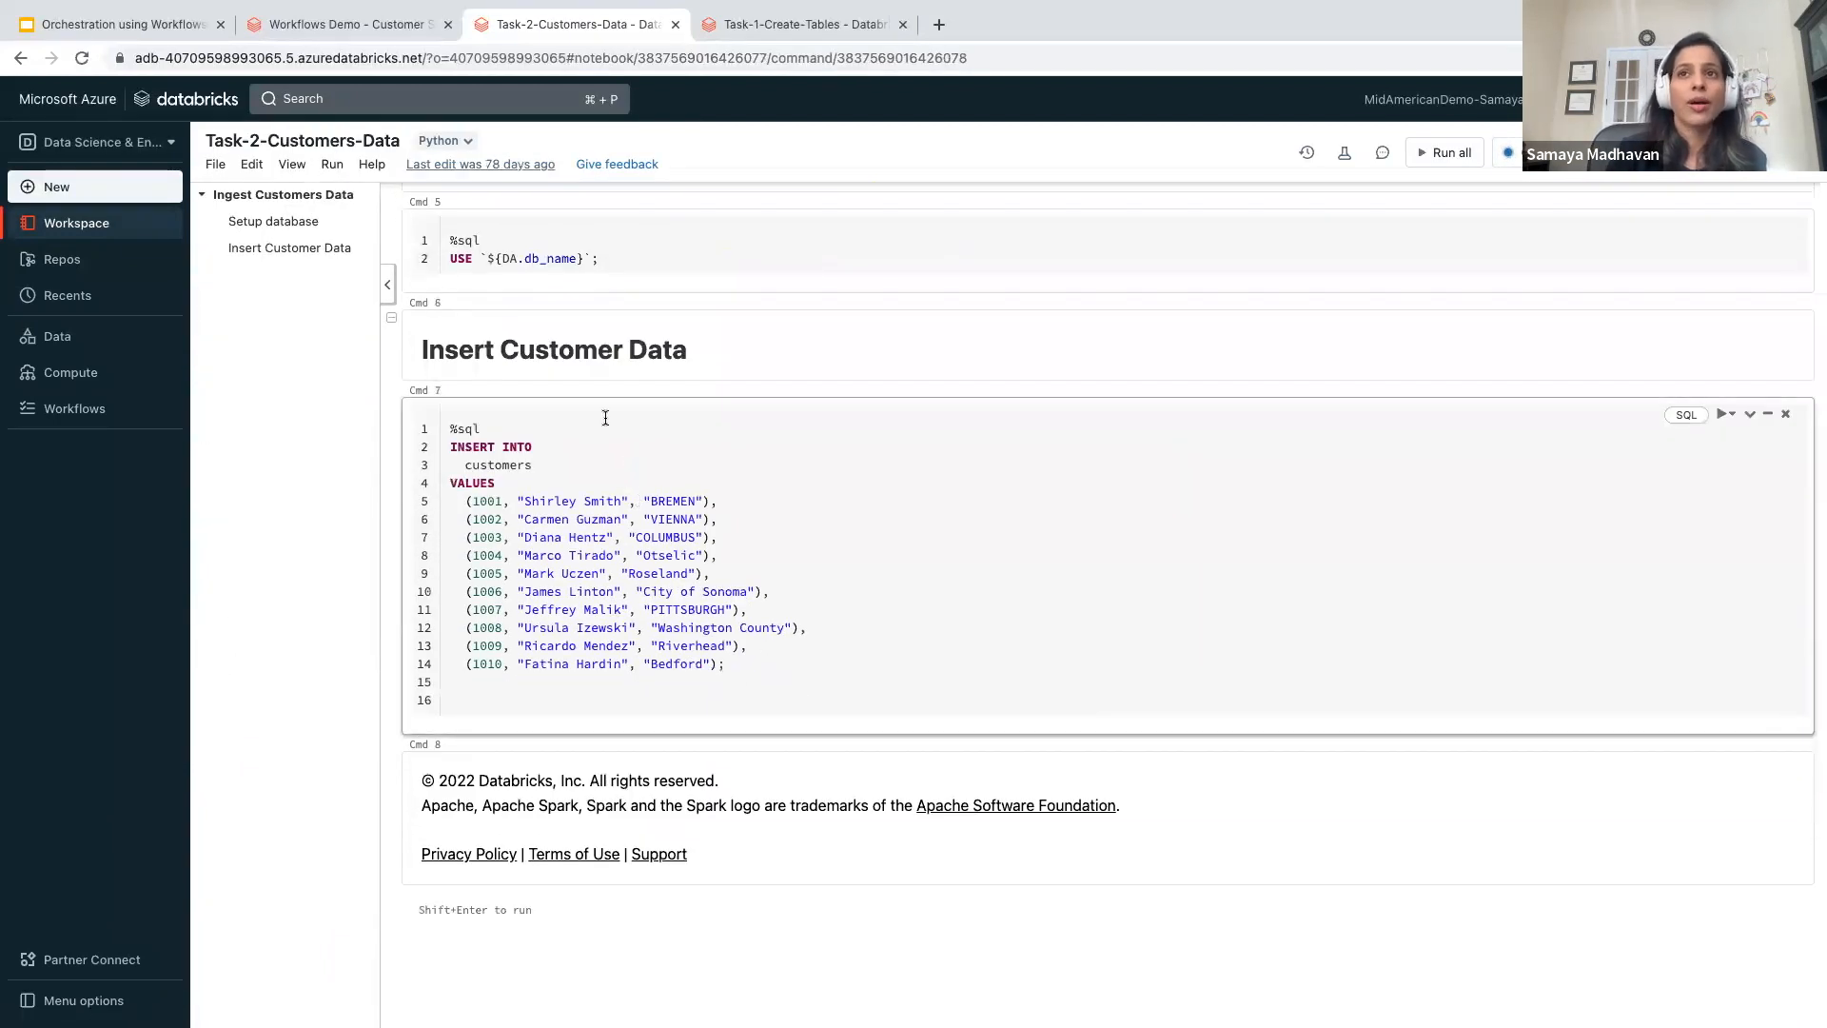
- Open the Task-5-Highest-Paid-Customer notebook from the workspace and review its year parameter and aggregation query
click(134, 226)
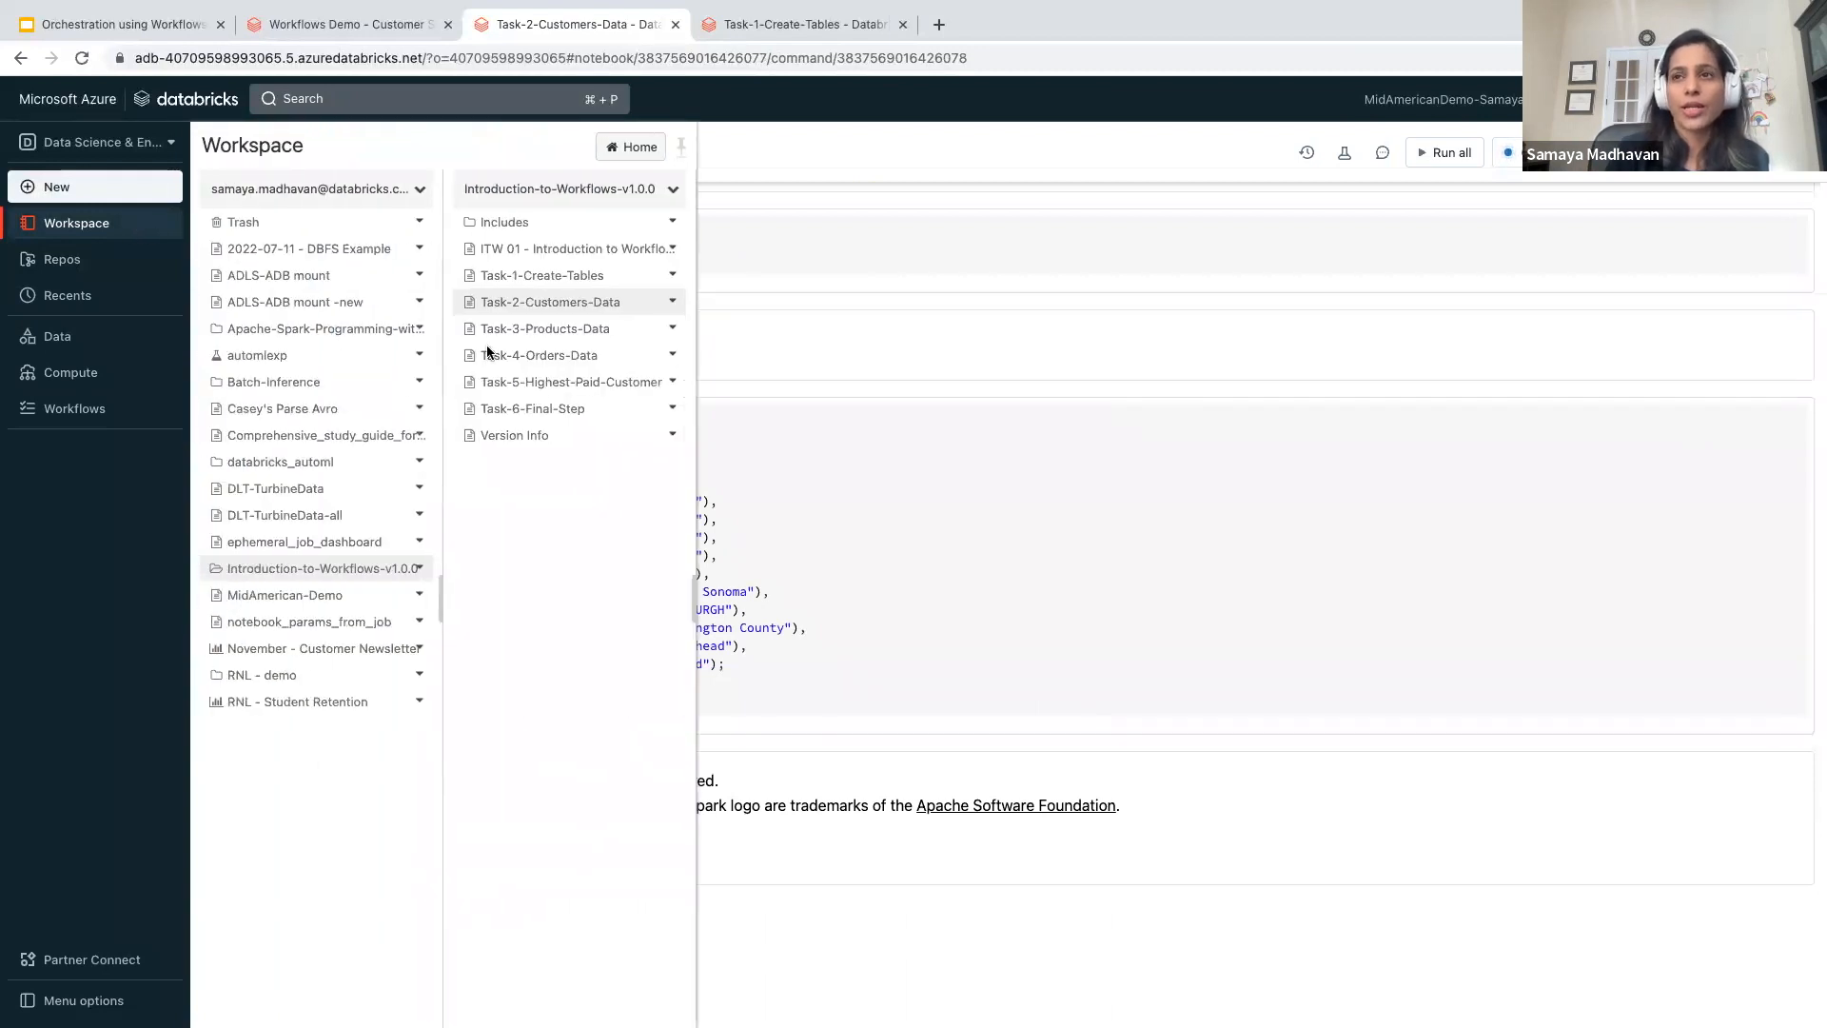
click(569, 382)
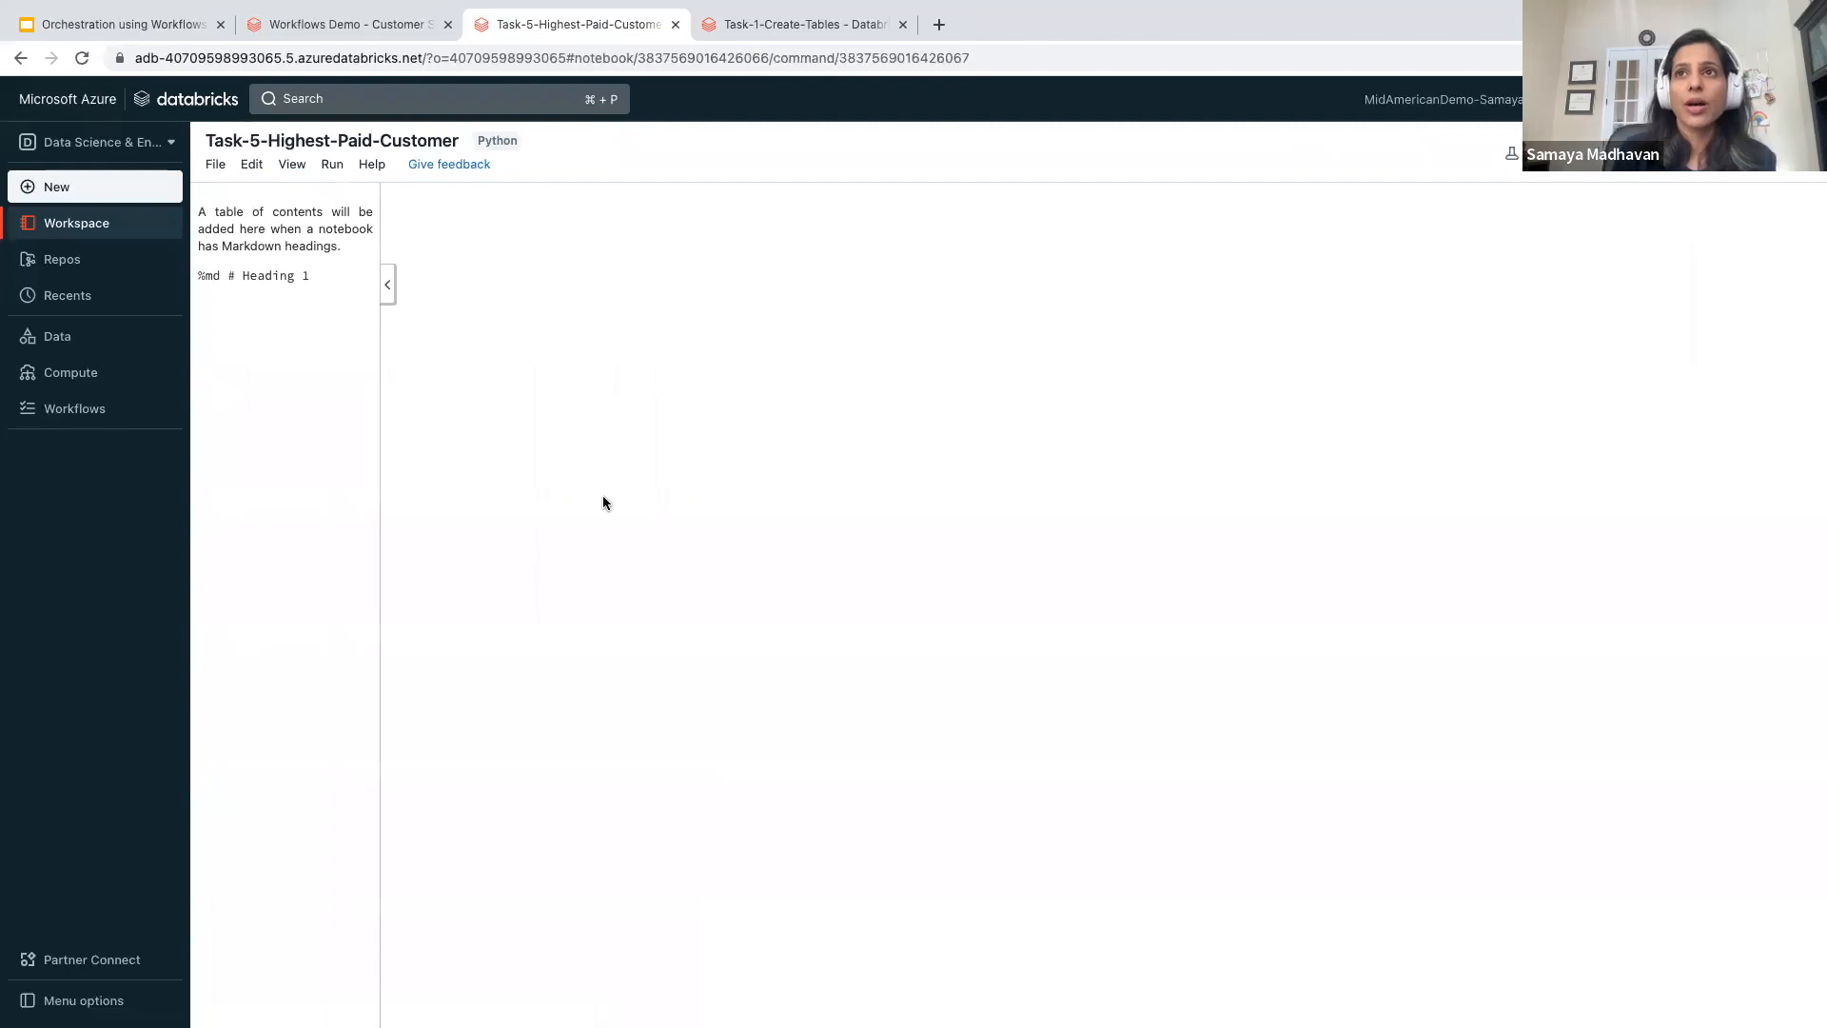
scroll(604, 495, down, 10)
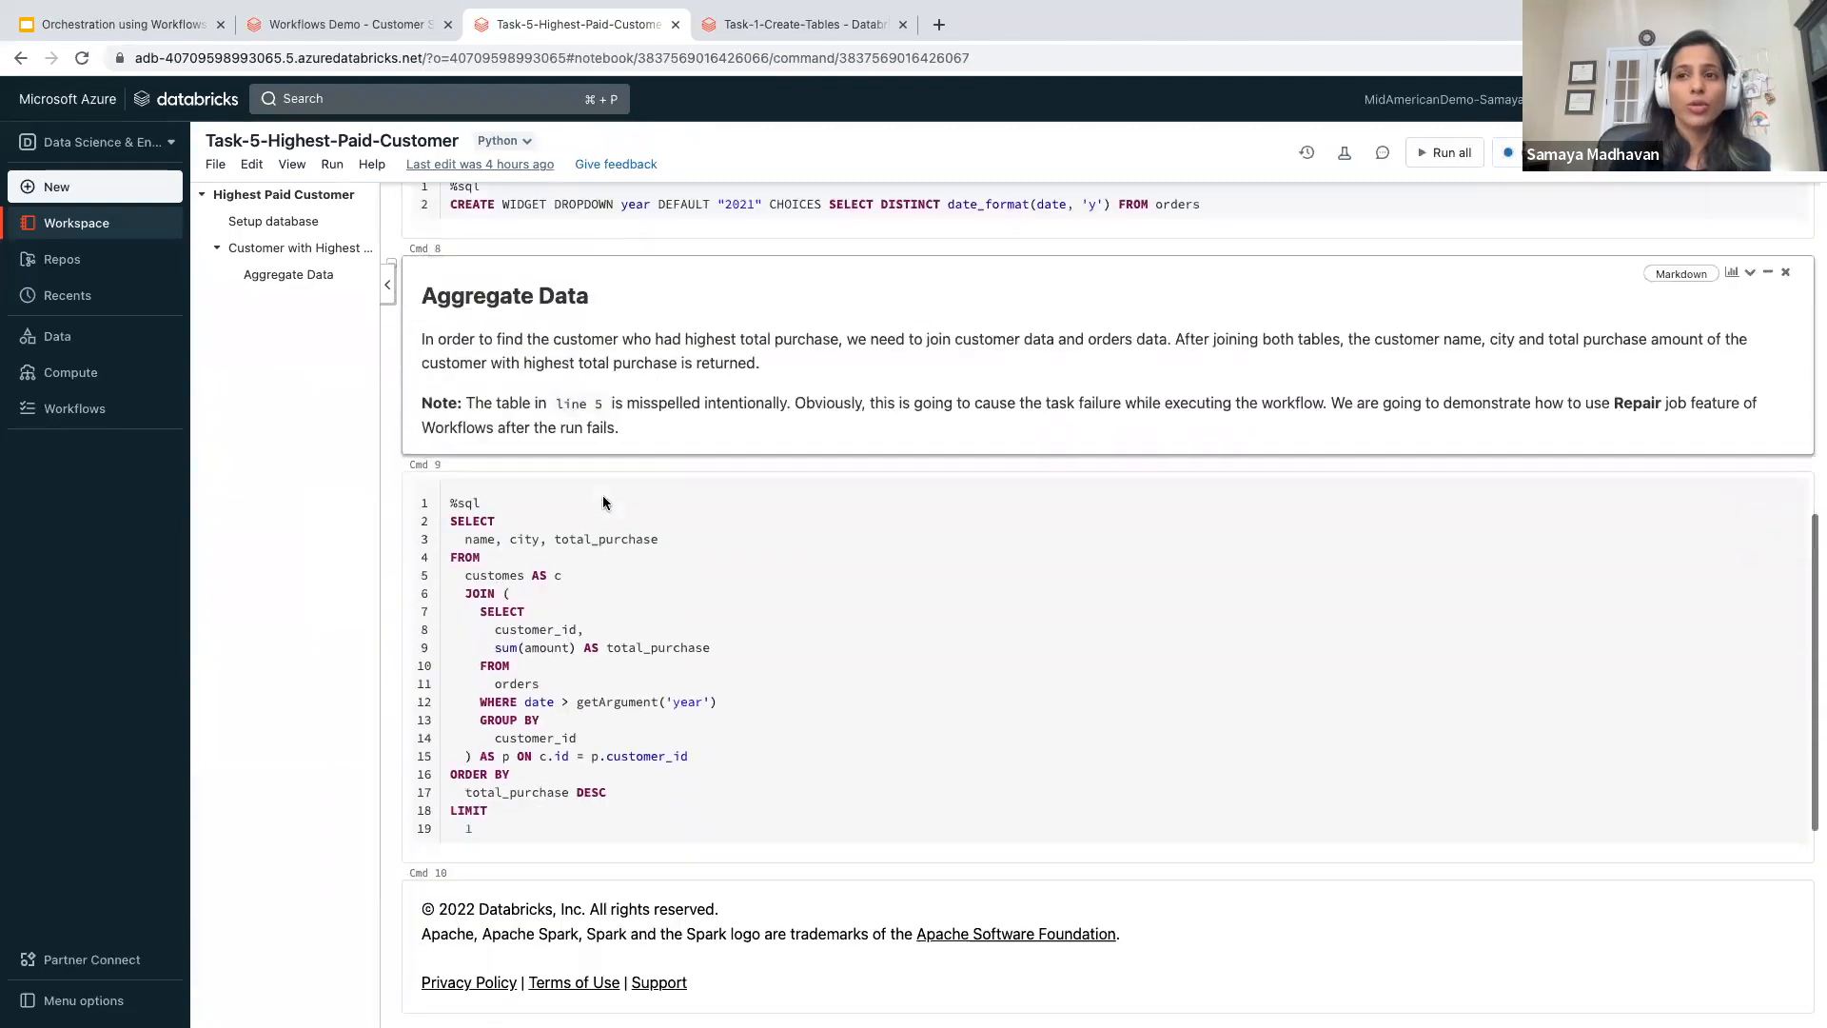
scroll(603, 495, up, 5)
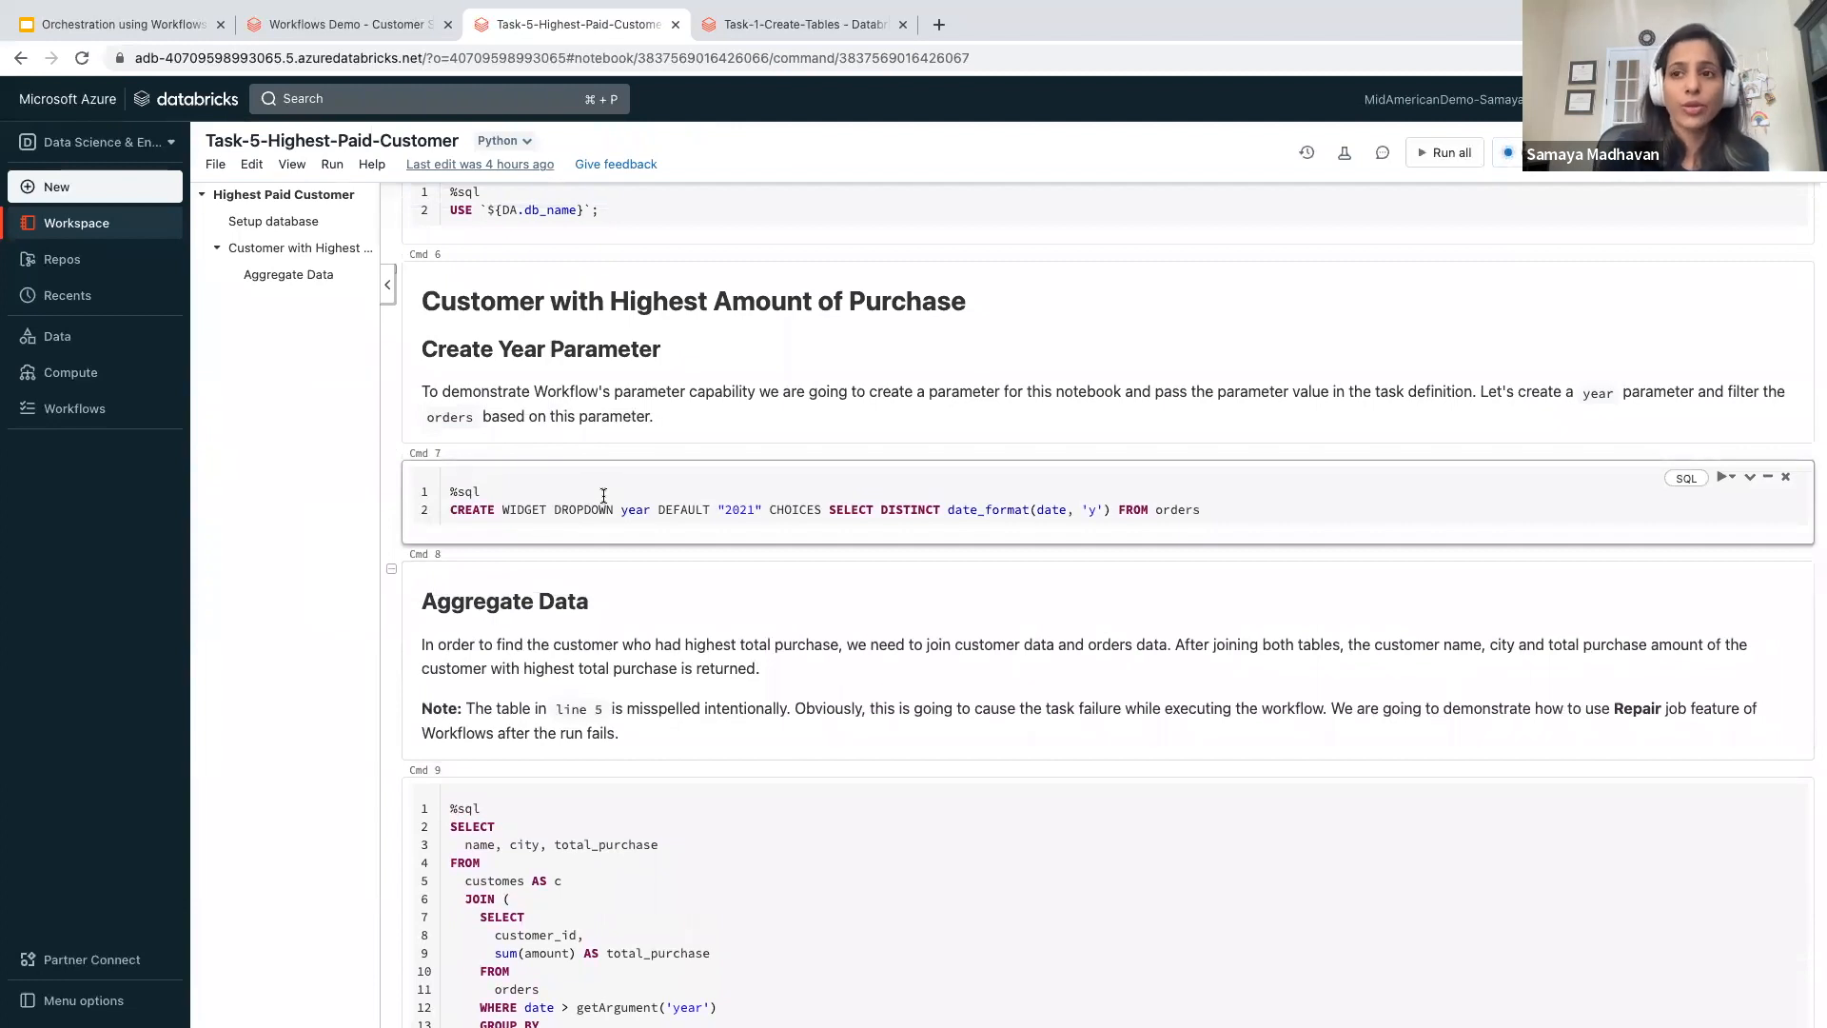
- Return to the Workflows Demo job, close the Task-1-Create-Tables settings without changes and start a run of the job
scroll(604, 494, down, 4)
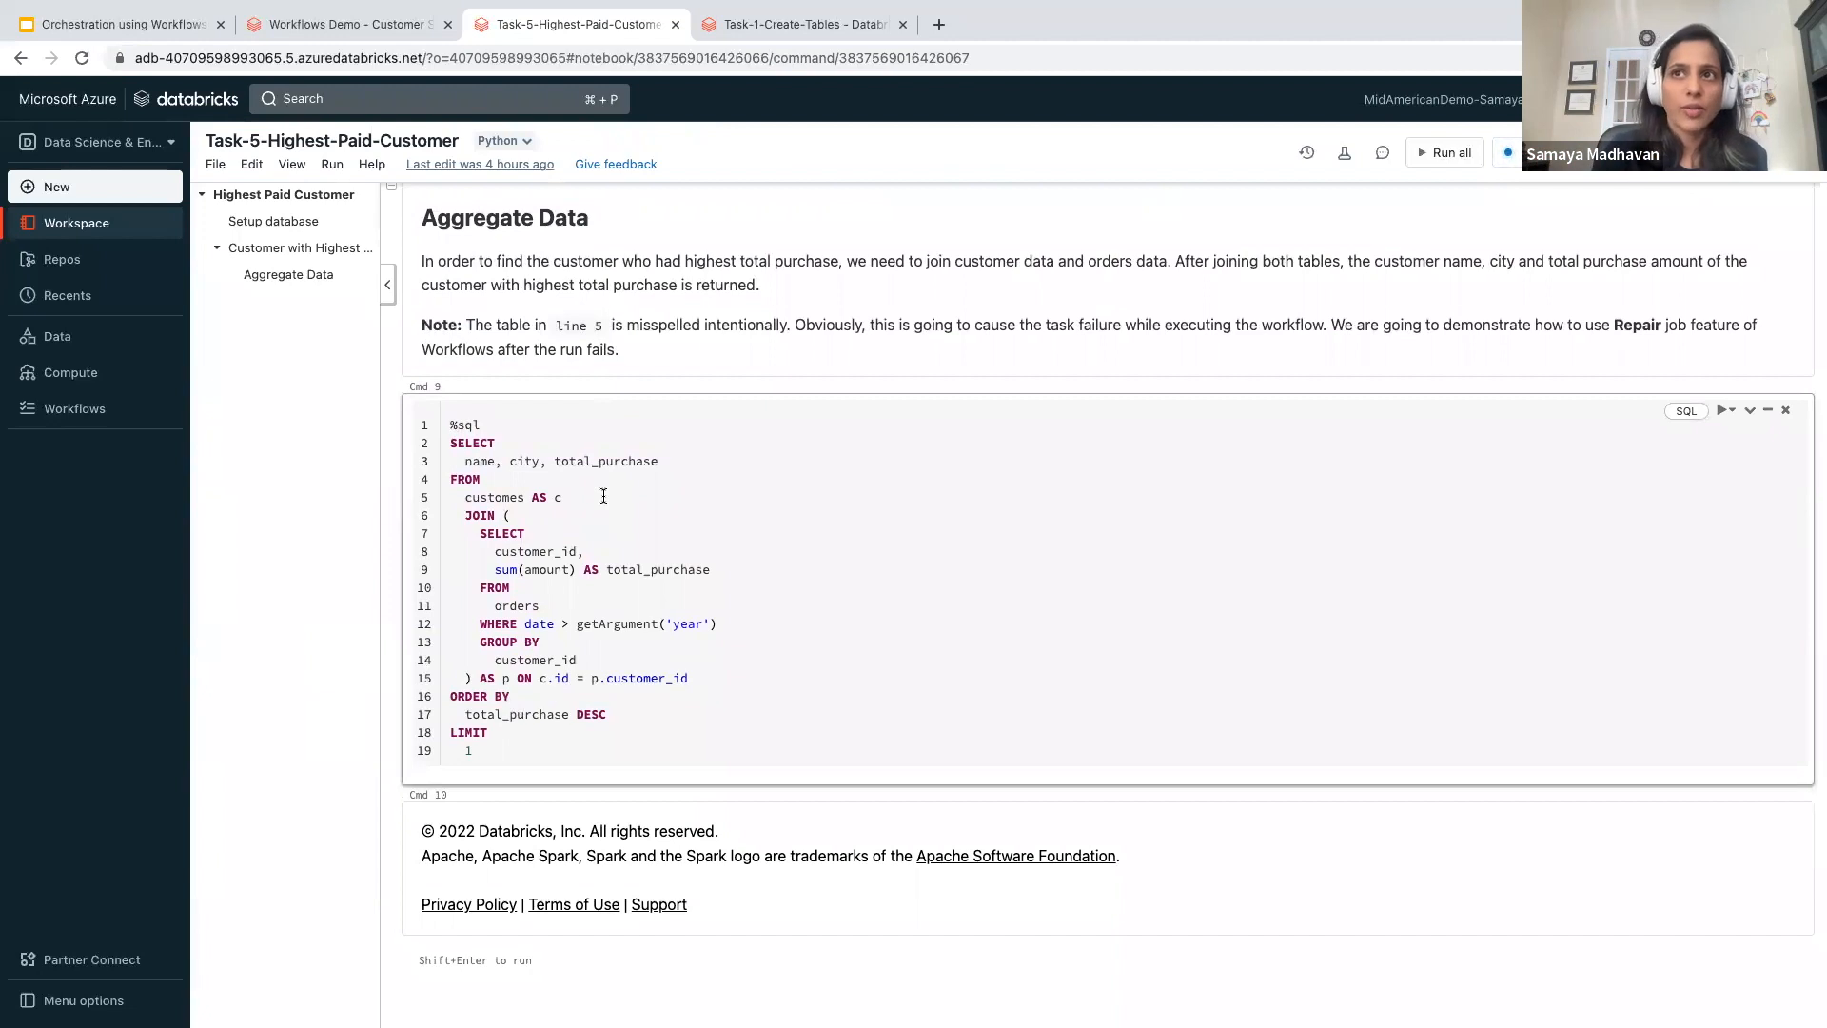
click(347, 26)
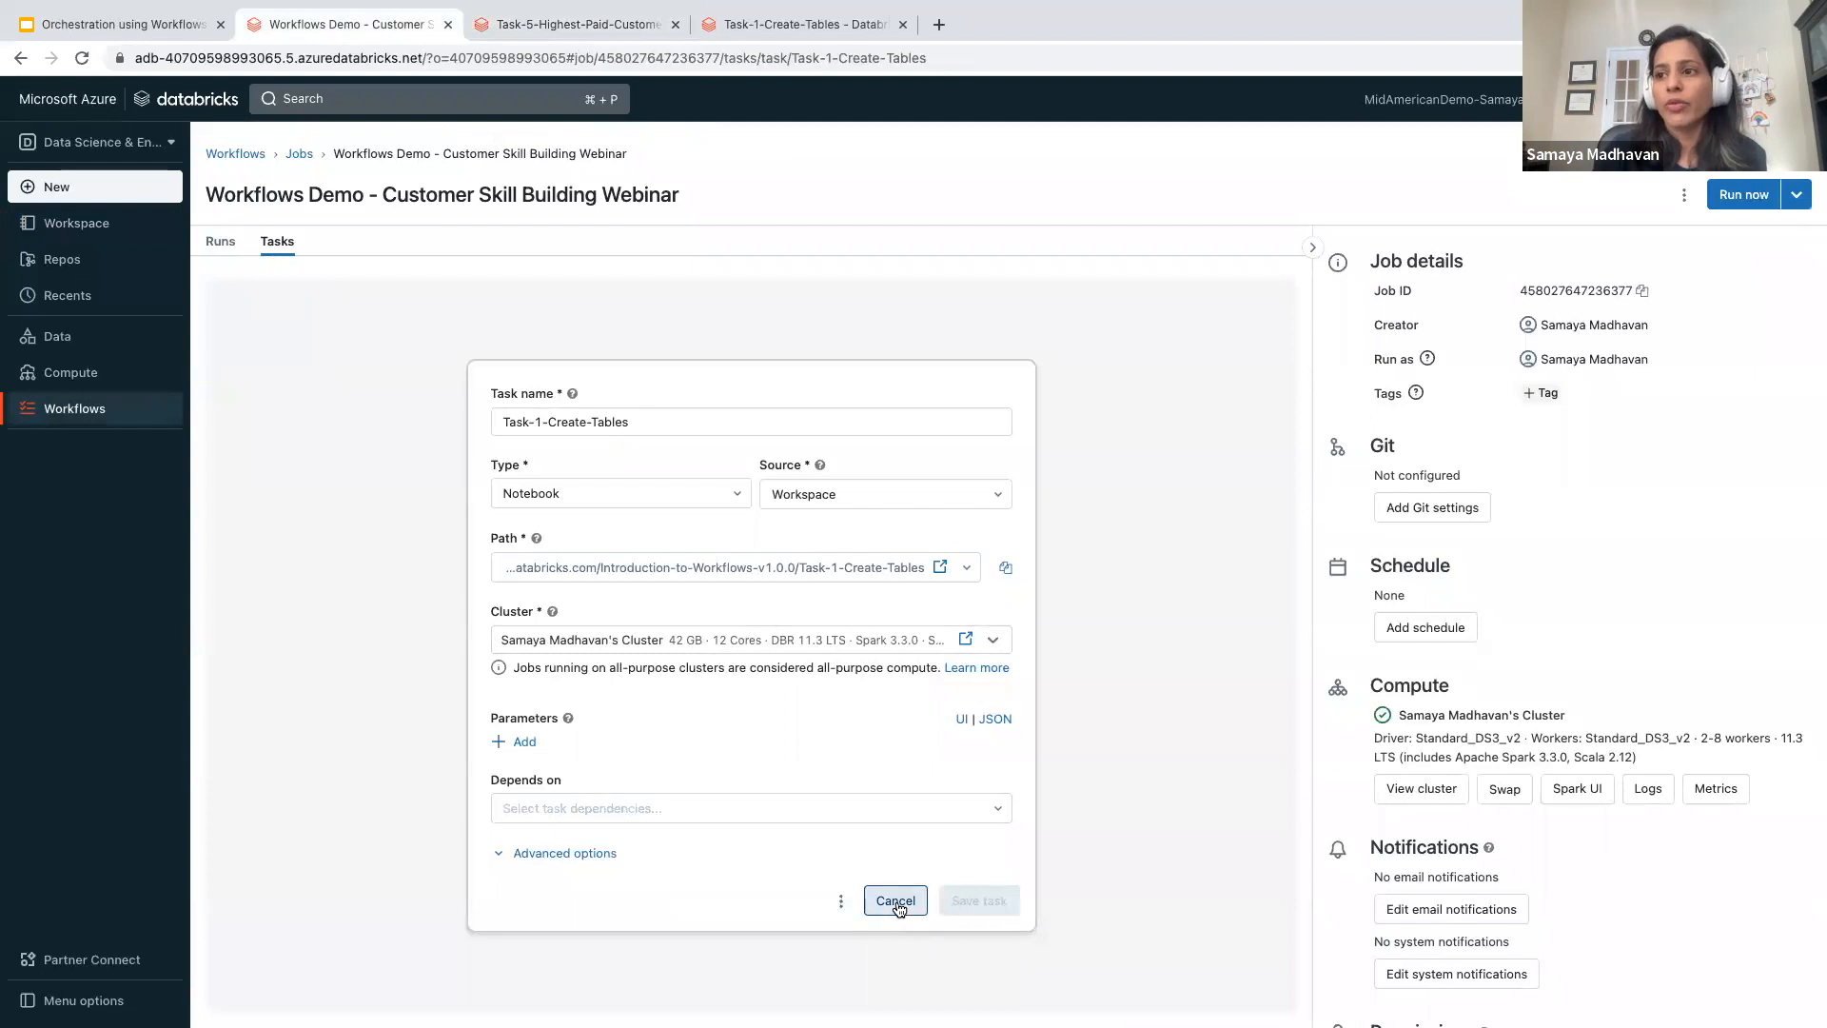
click(895, 900)
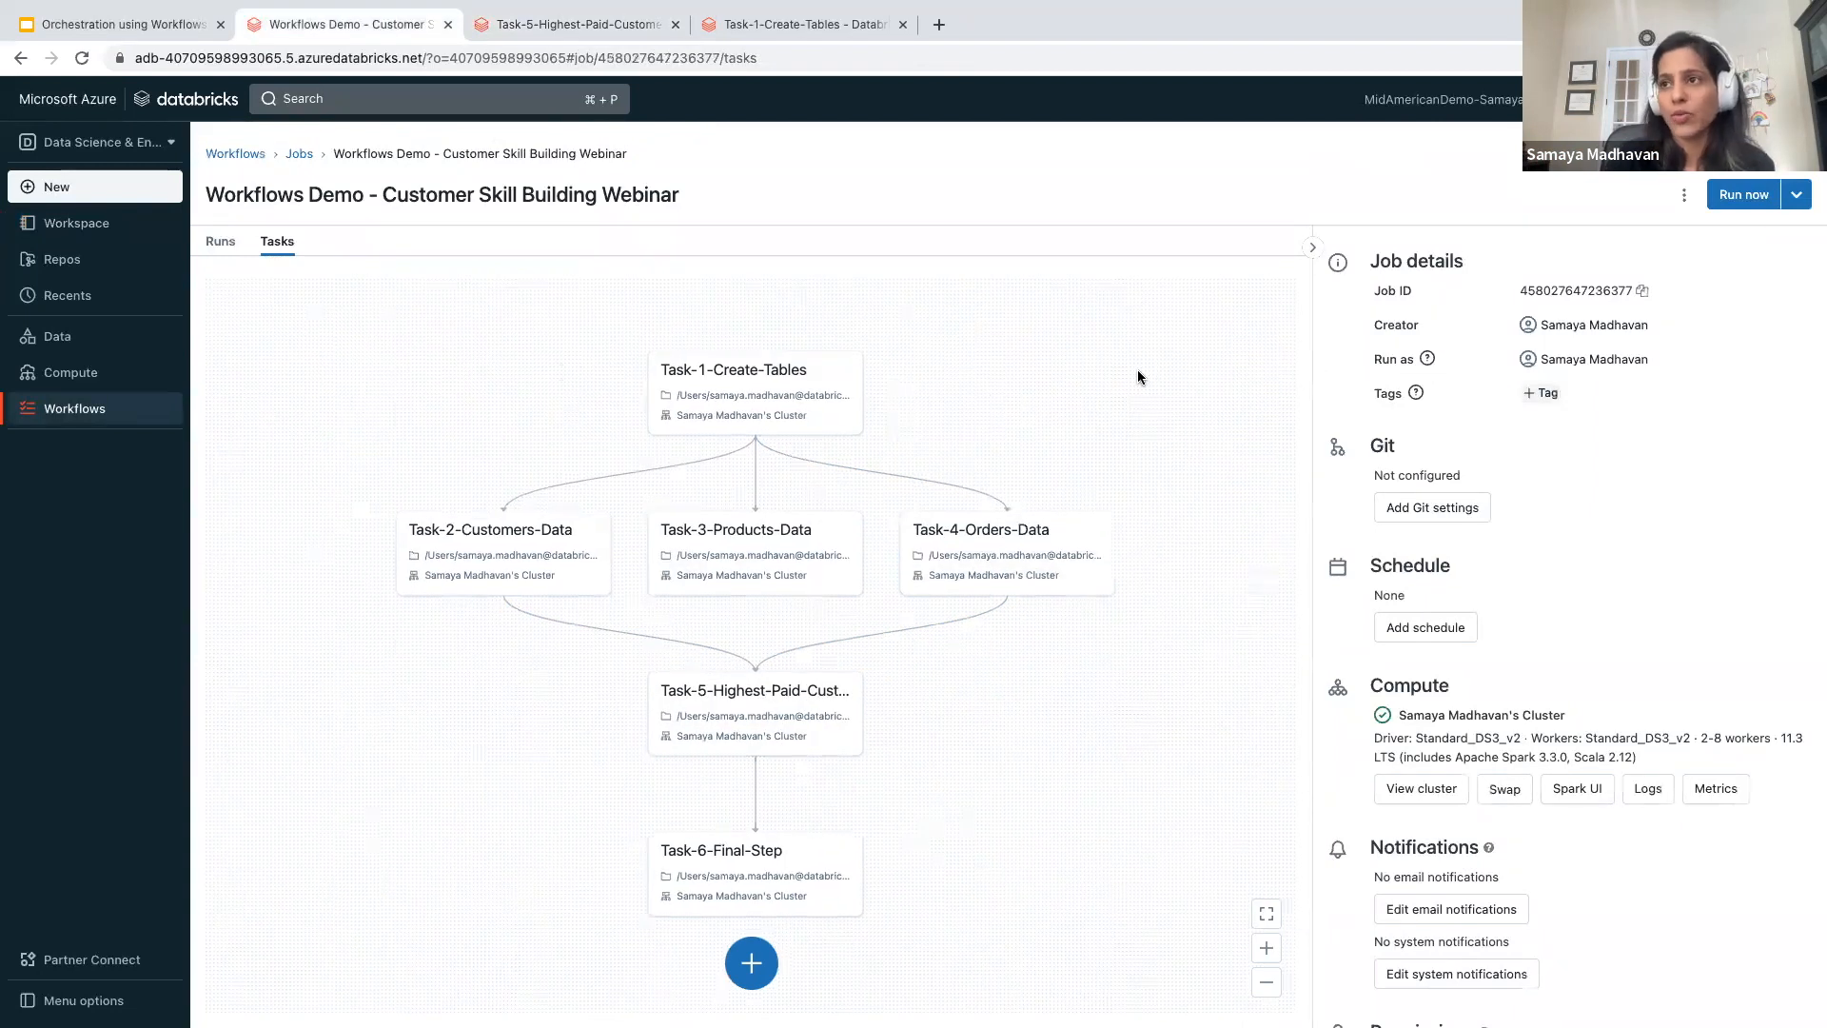
click(1742, 194)
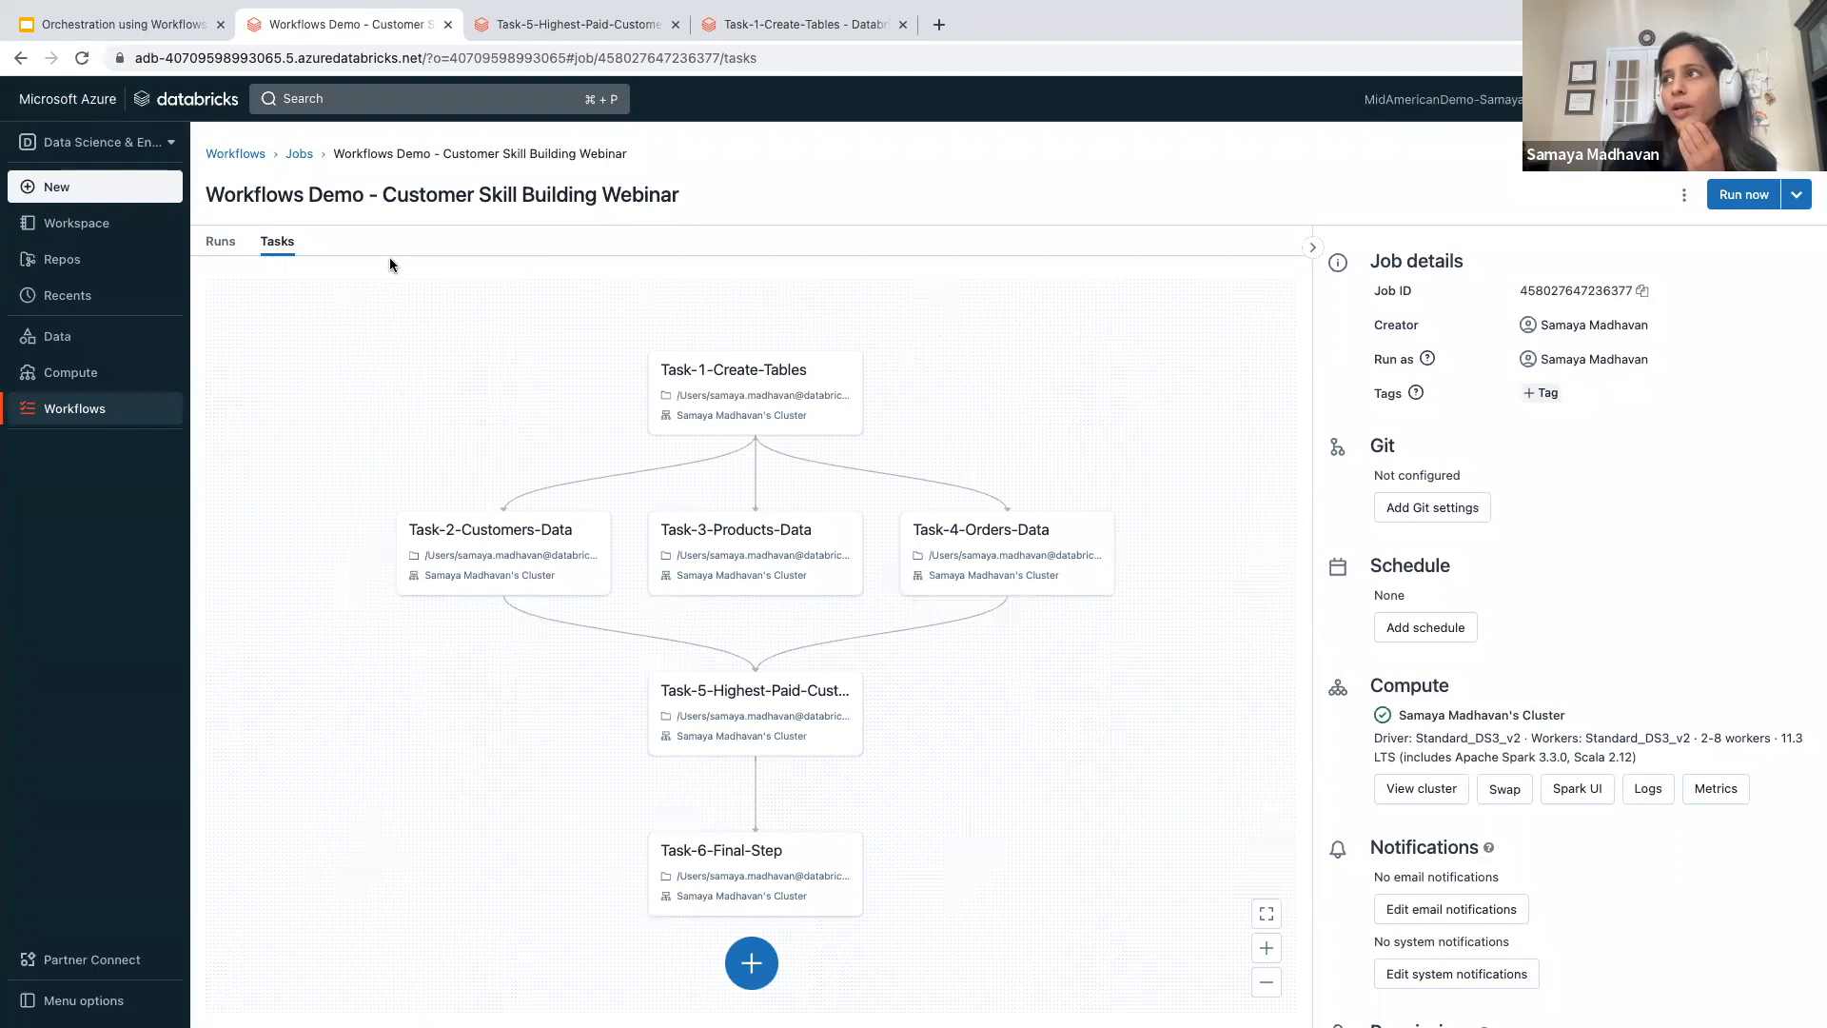
scroll(341, 350, down, 1)
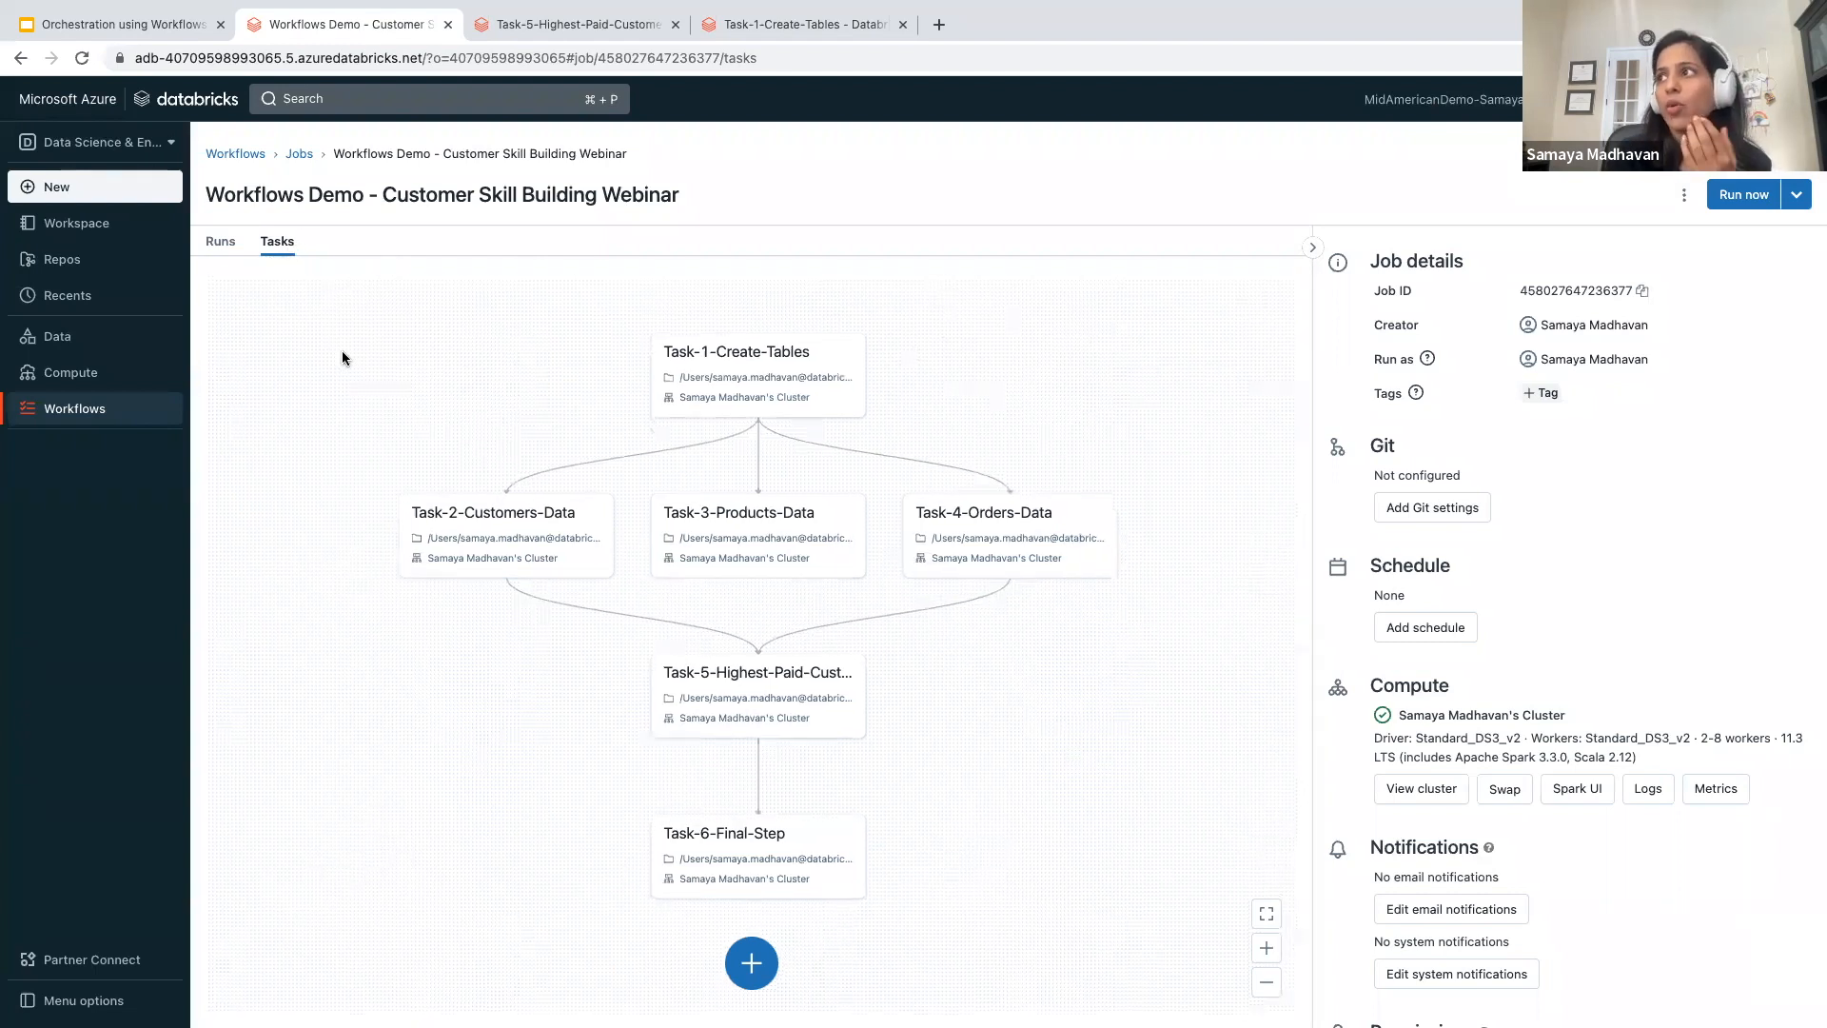
scroll(341, 357, down, 2)
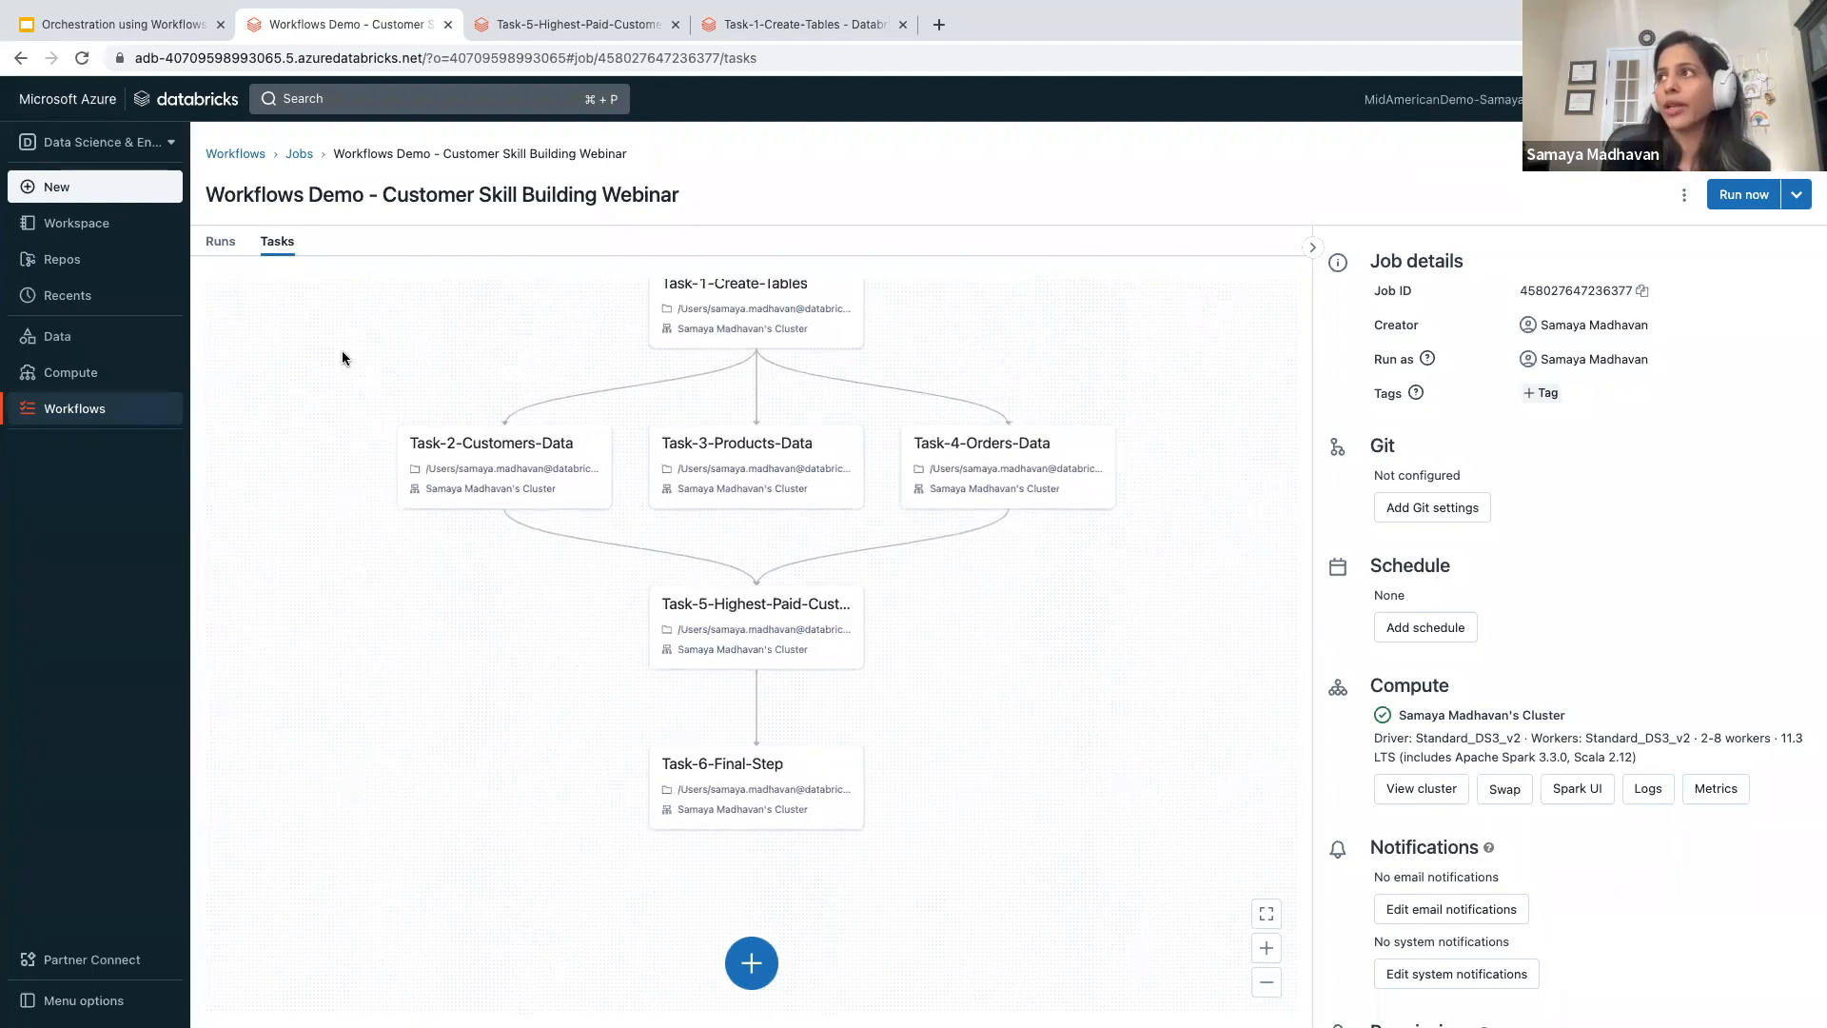
- Open the job's run history matrix and inspect the Task-6-Final-Step details of an earlier failed run
click(219, 243)
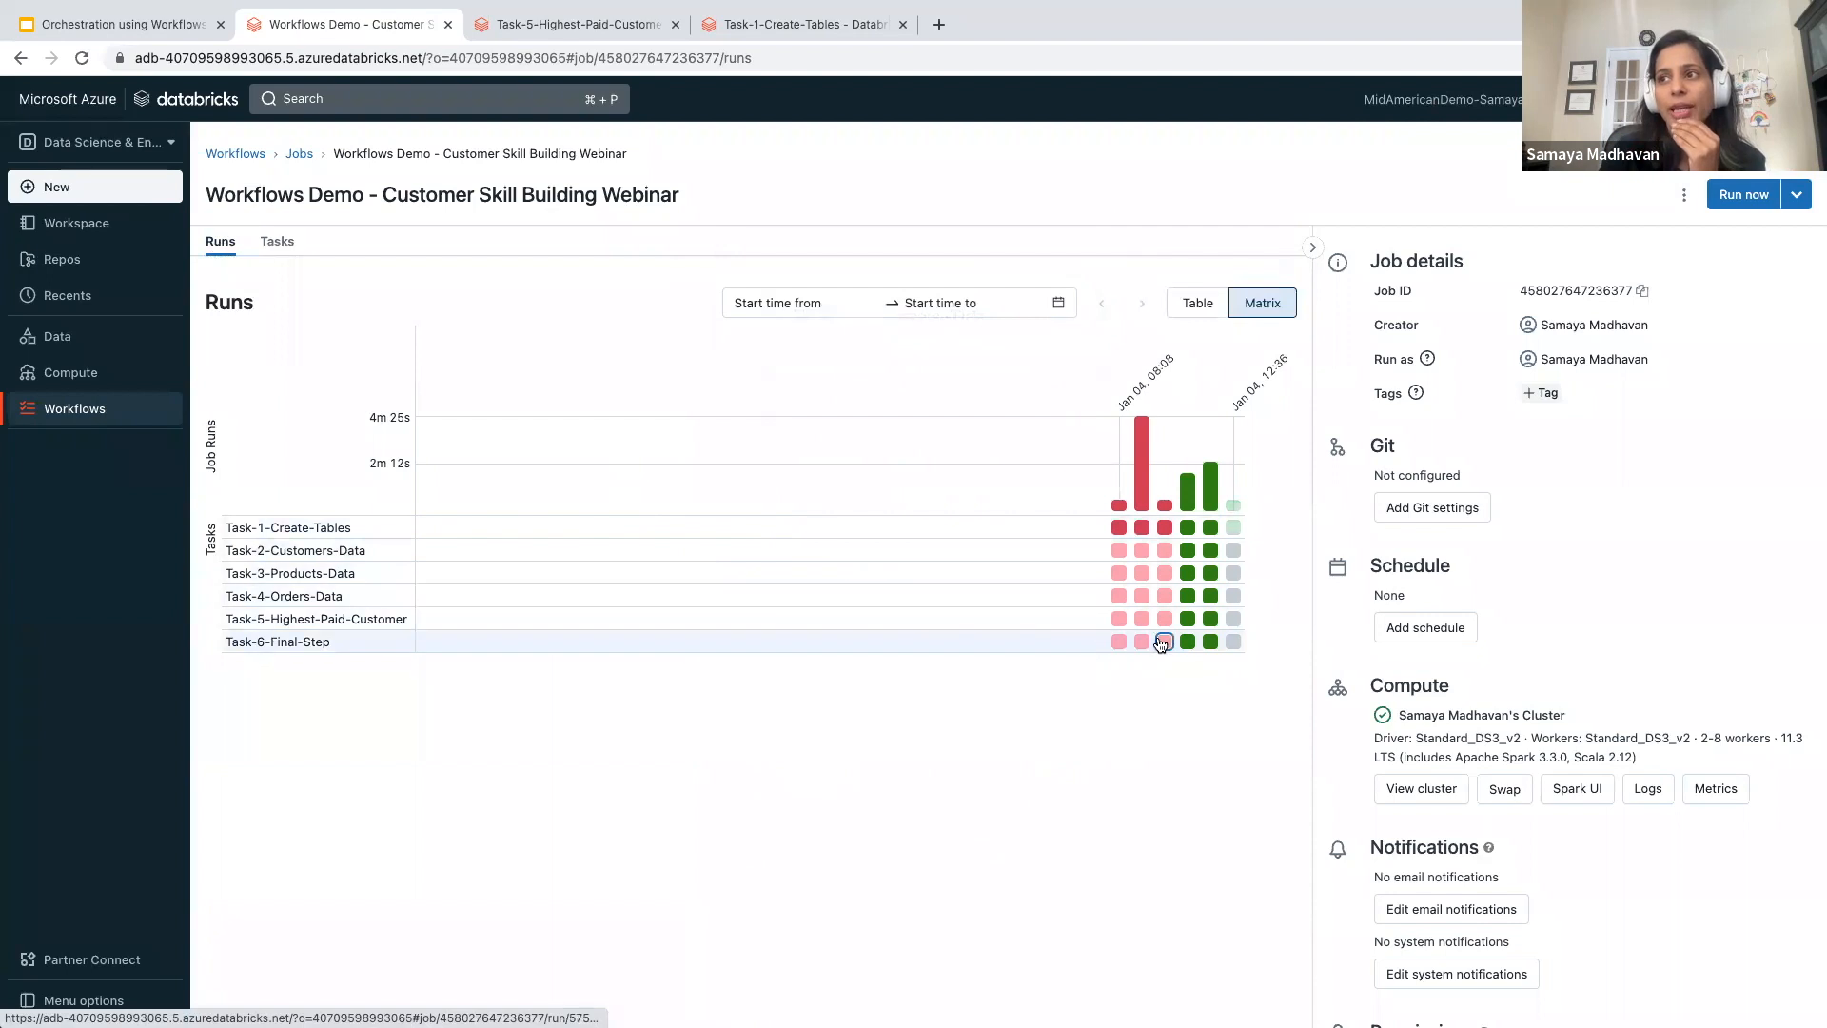
mouse_move(1162, 644)
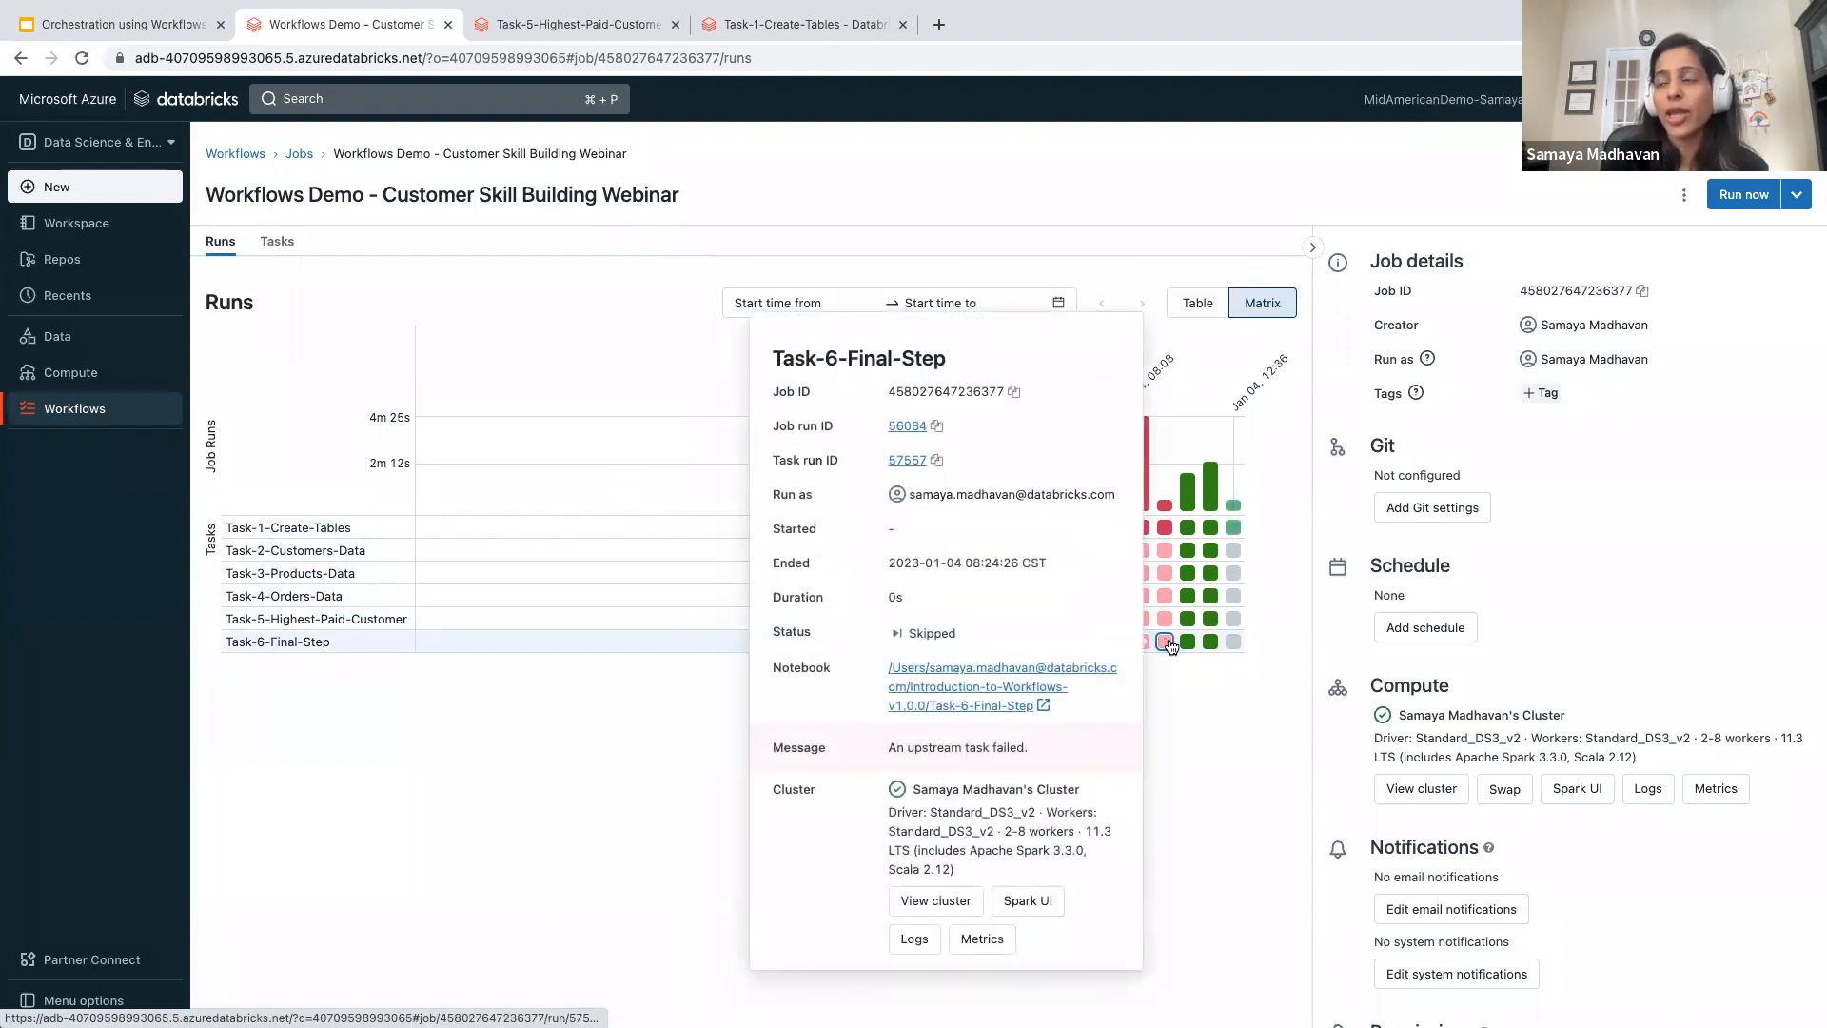
mouse_move(1185, 502)
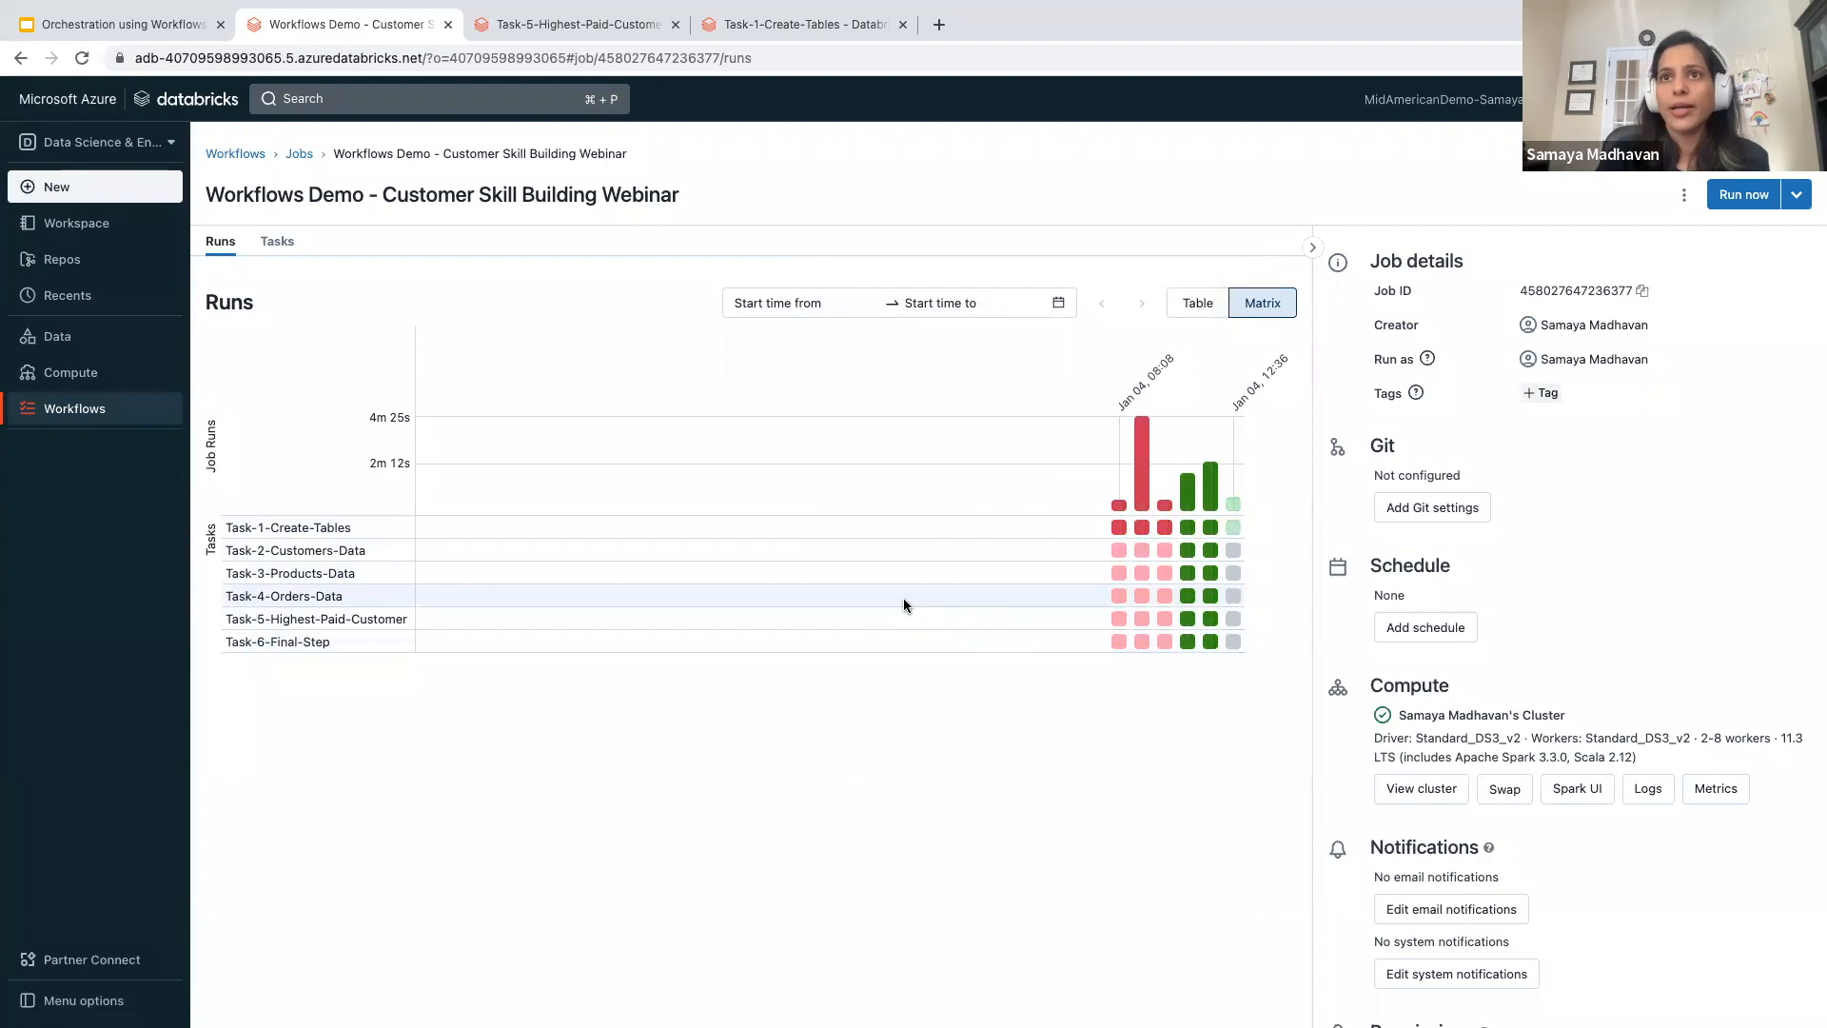
- Open the list of all job runs and follow the task graph of the Jan 4 2023, 12:36 PM run
click(301, 155)
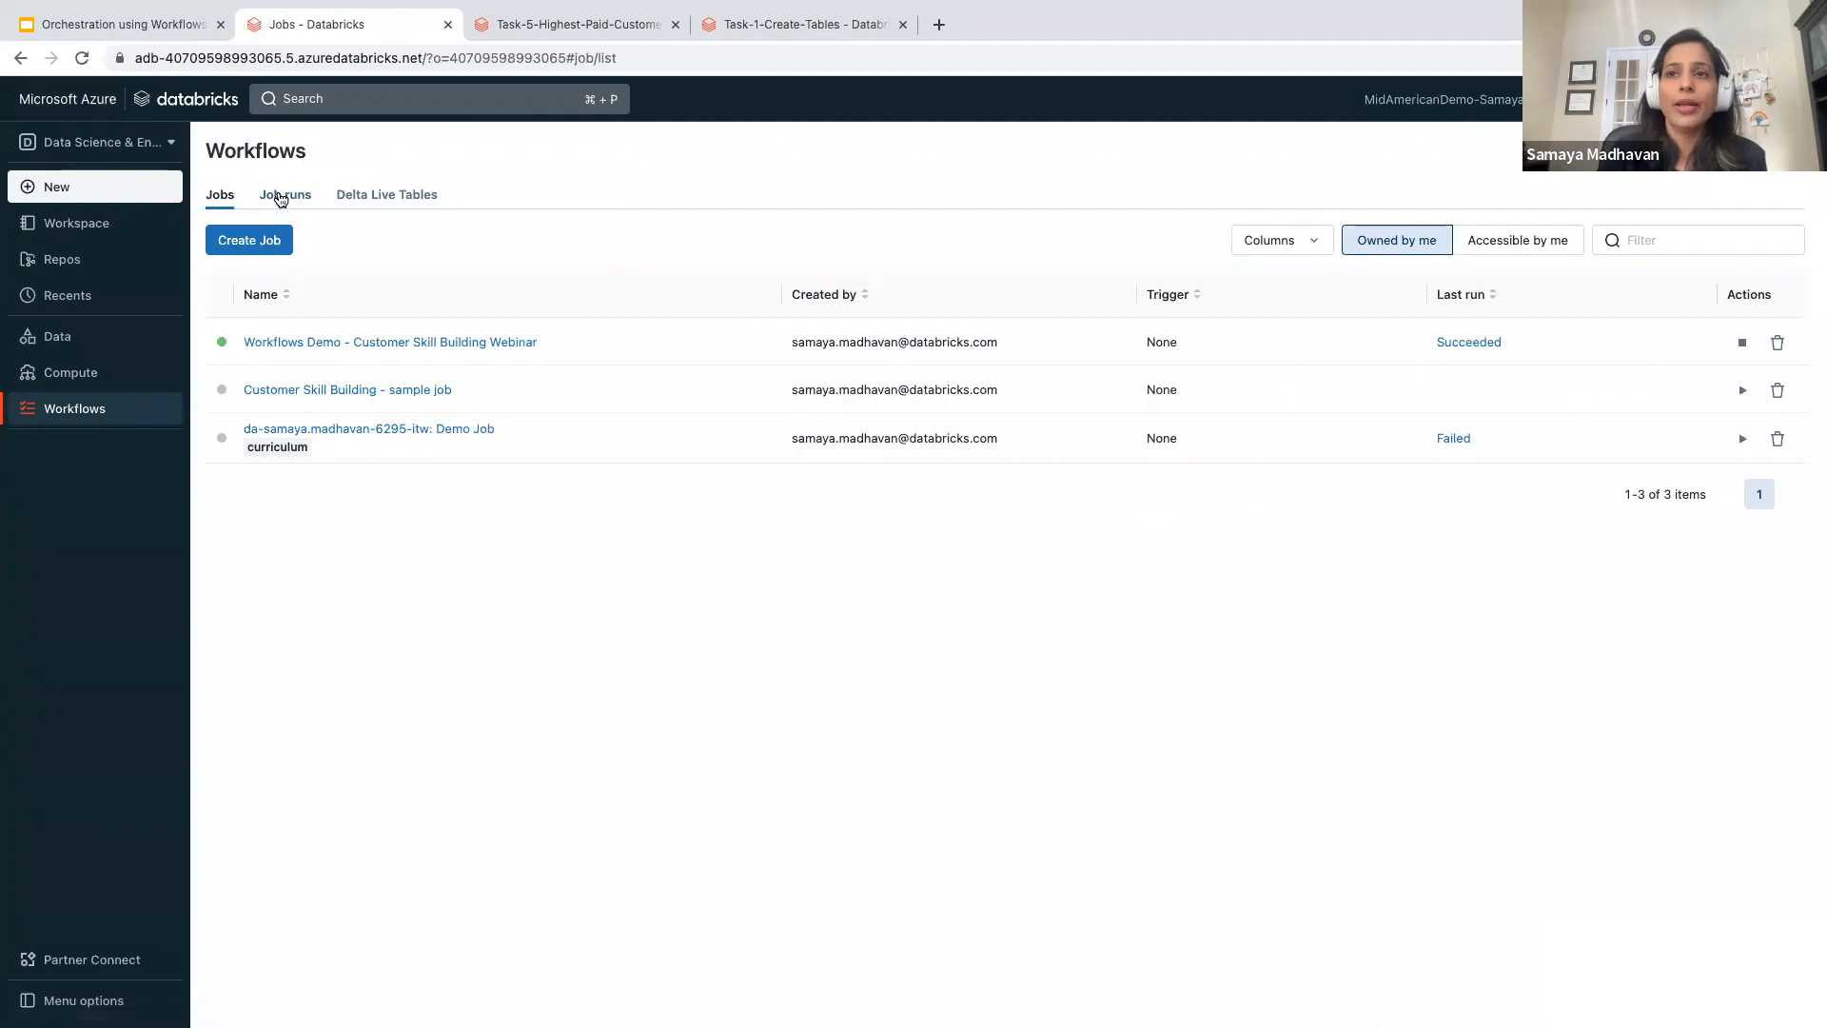
click(284, 198)
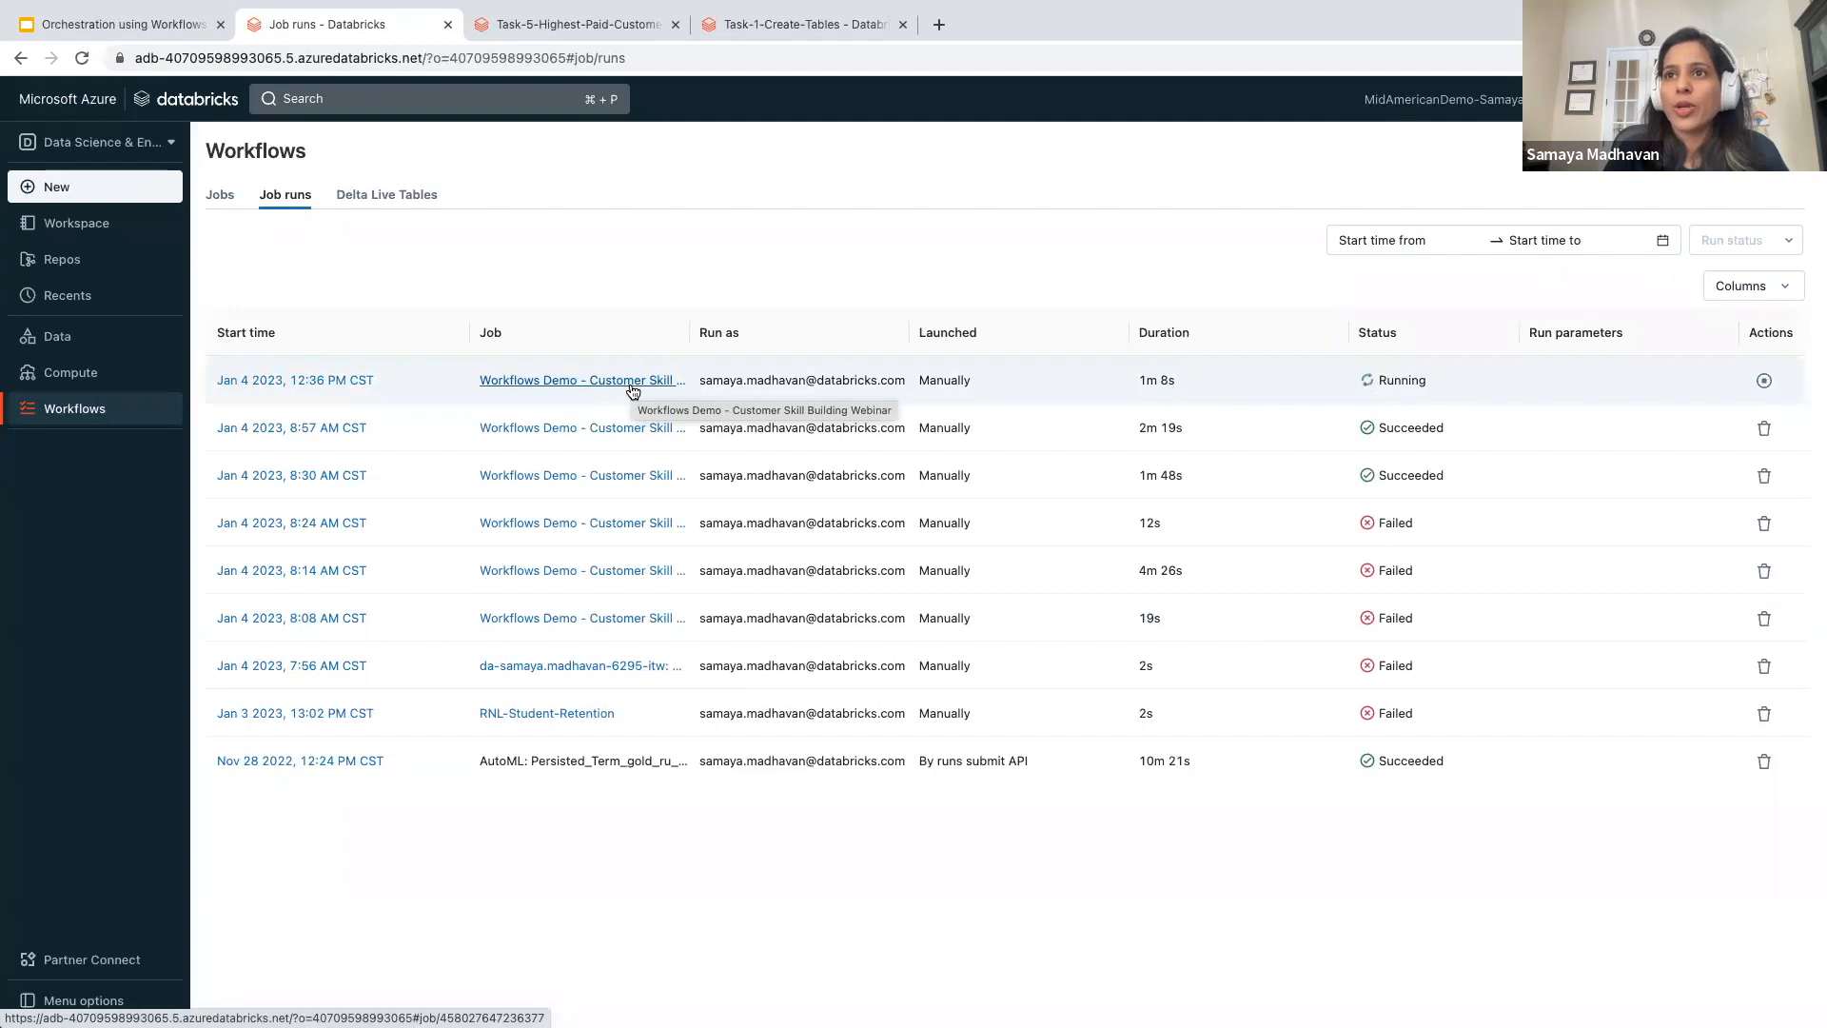
click(306, 380)
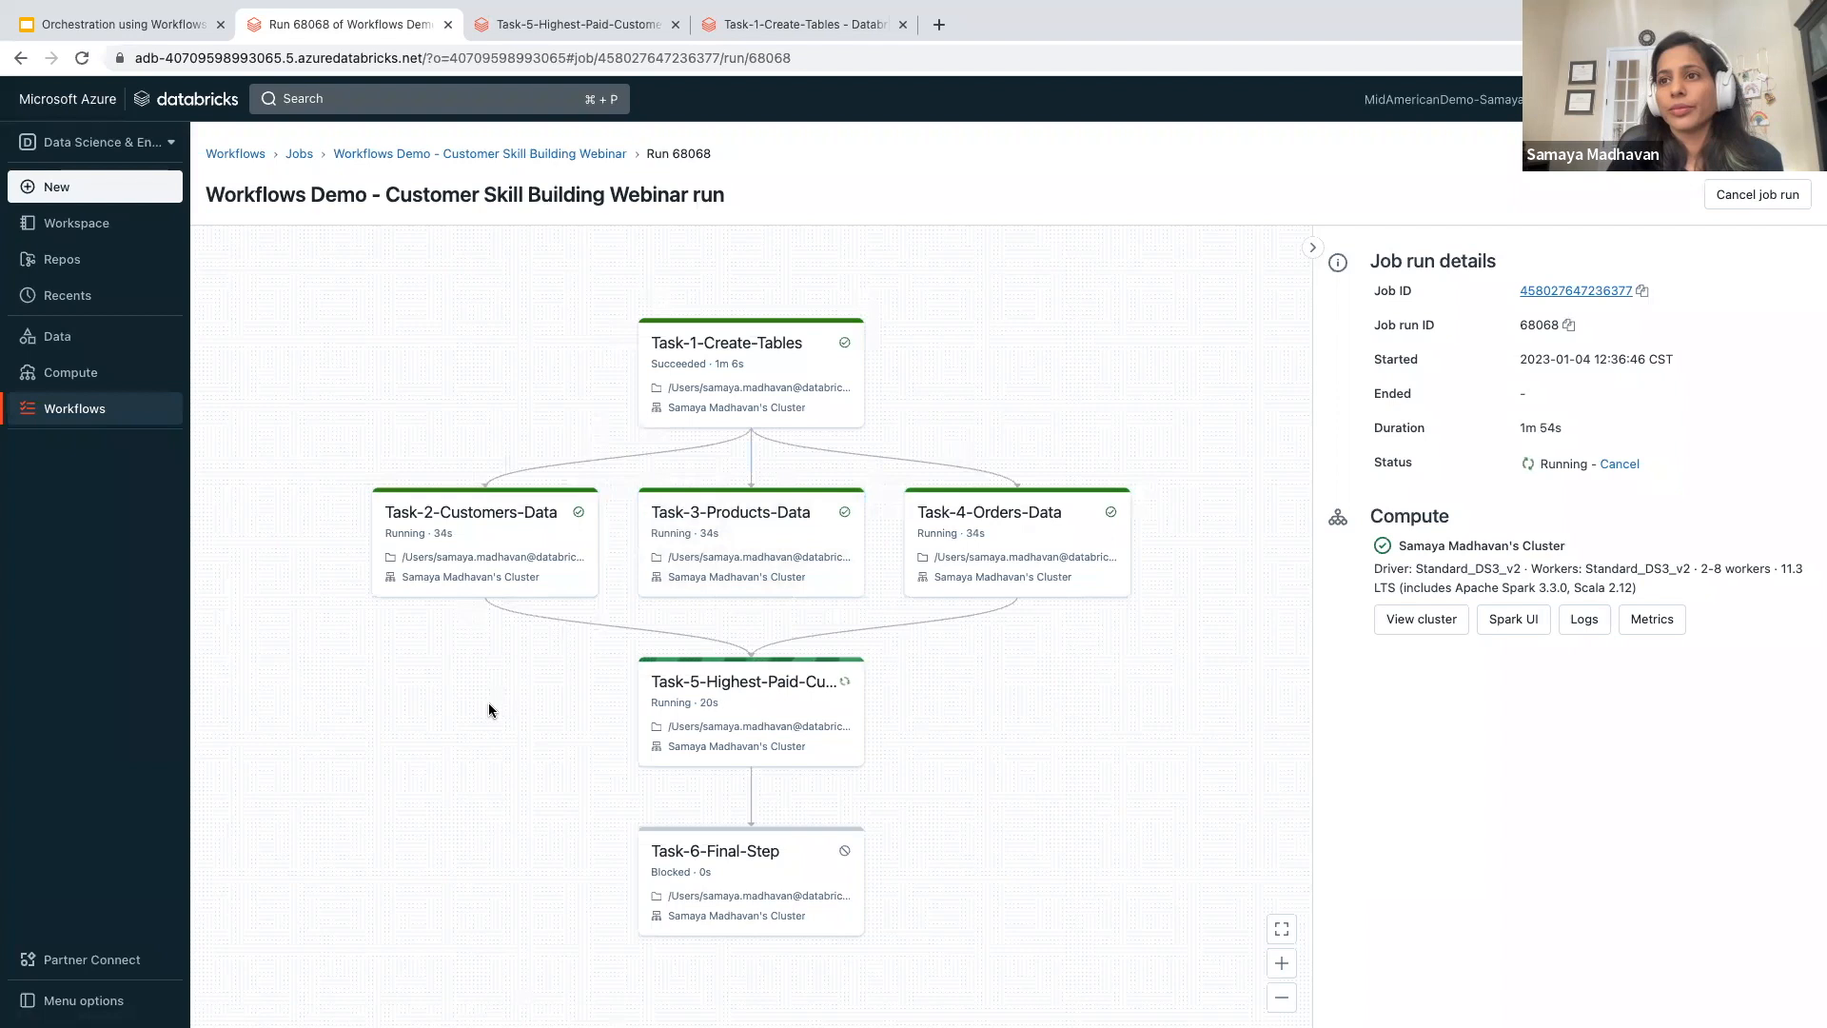
scroll(489, 705, down, 1)
scroll(489, 710, down, 1)
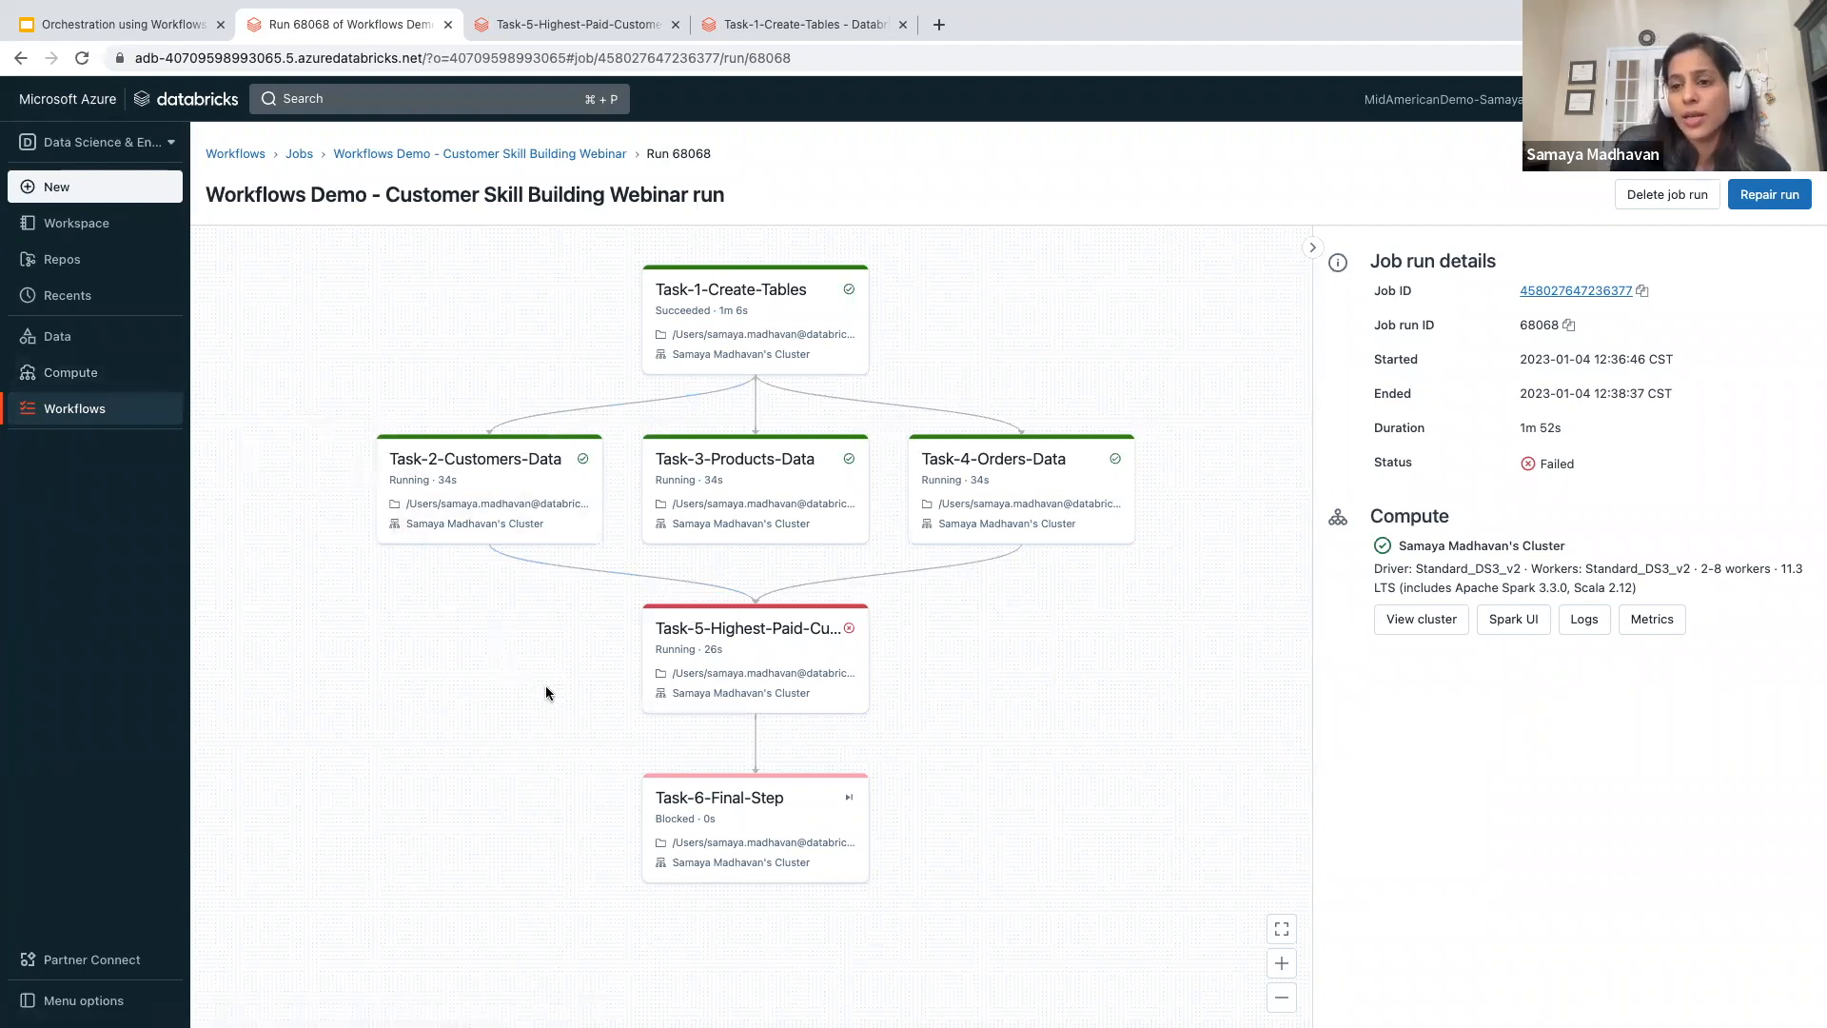
- Open the Task-5-Highest-Paid-Customer task run and examine its SQL error and notebook output
click(740, 650)
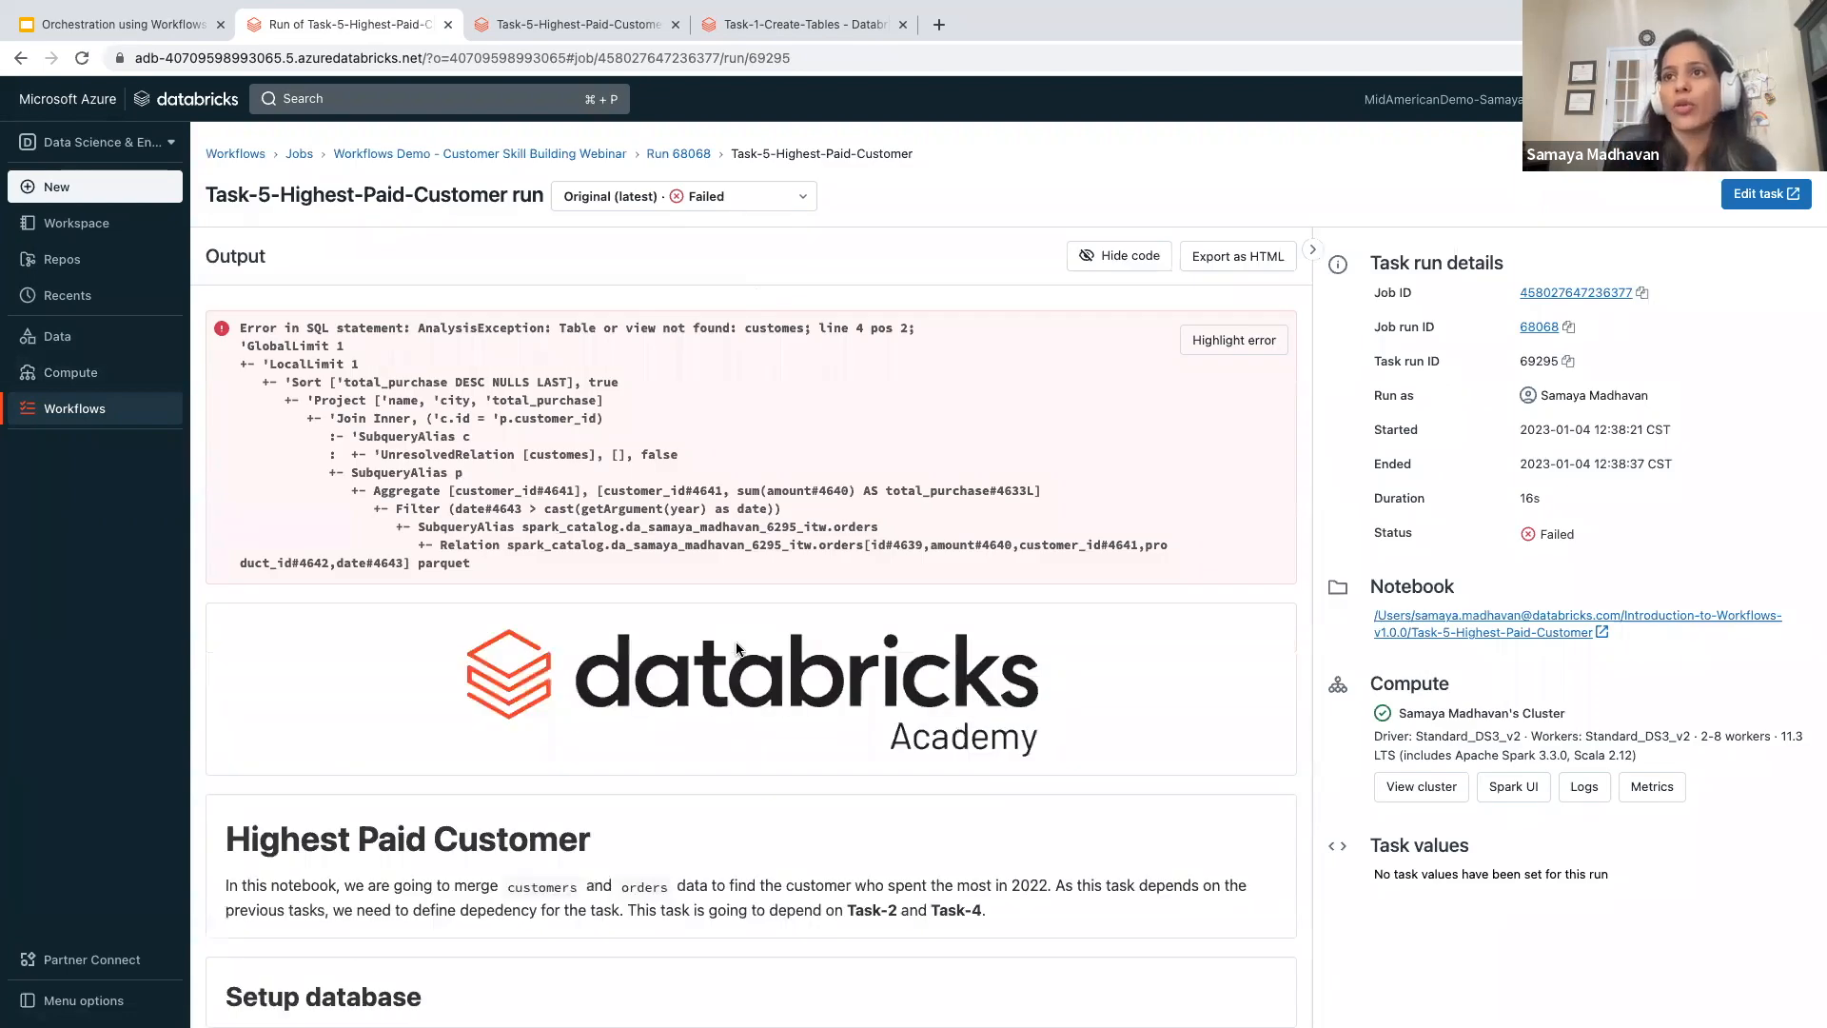
scroll(727, 497, down, 1)
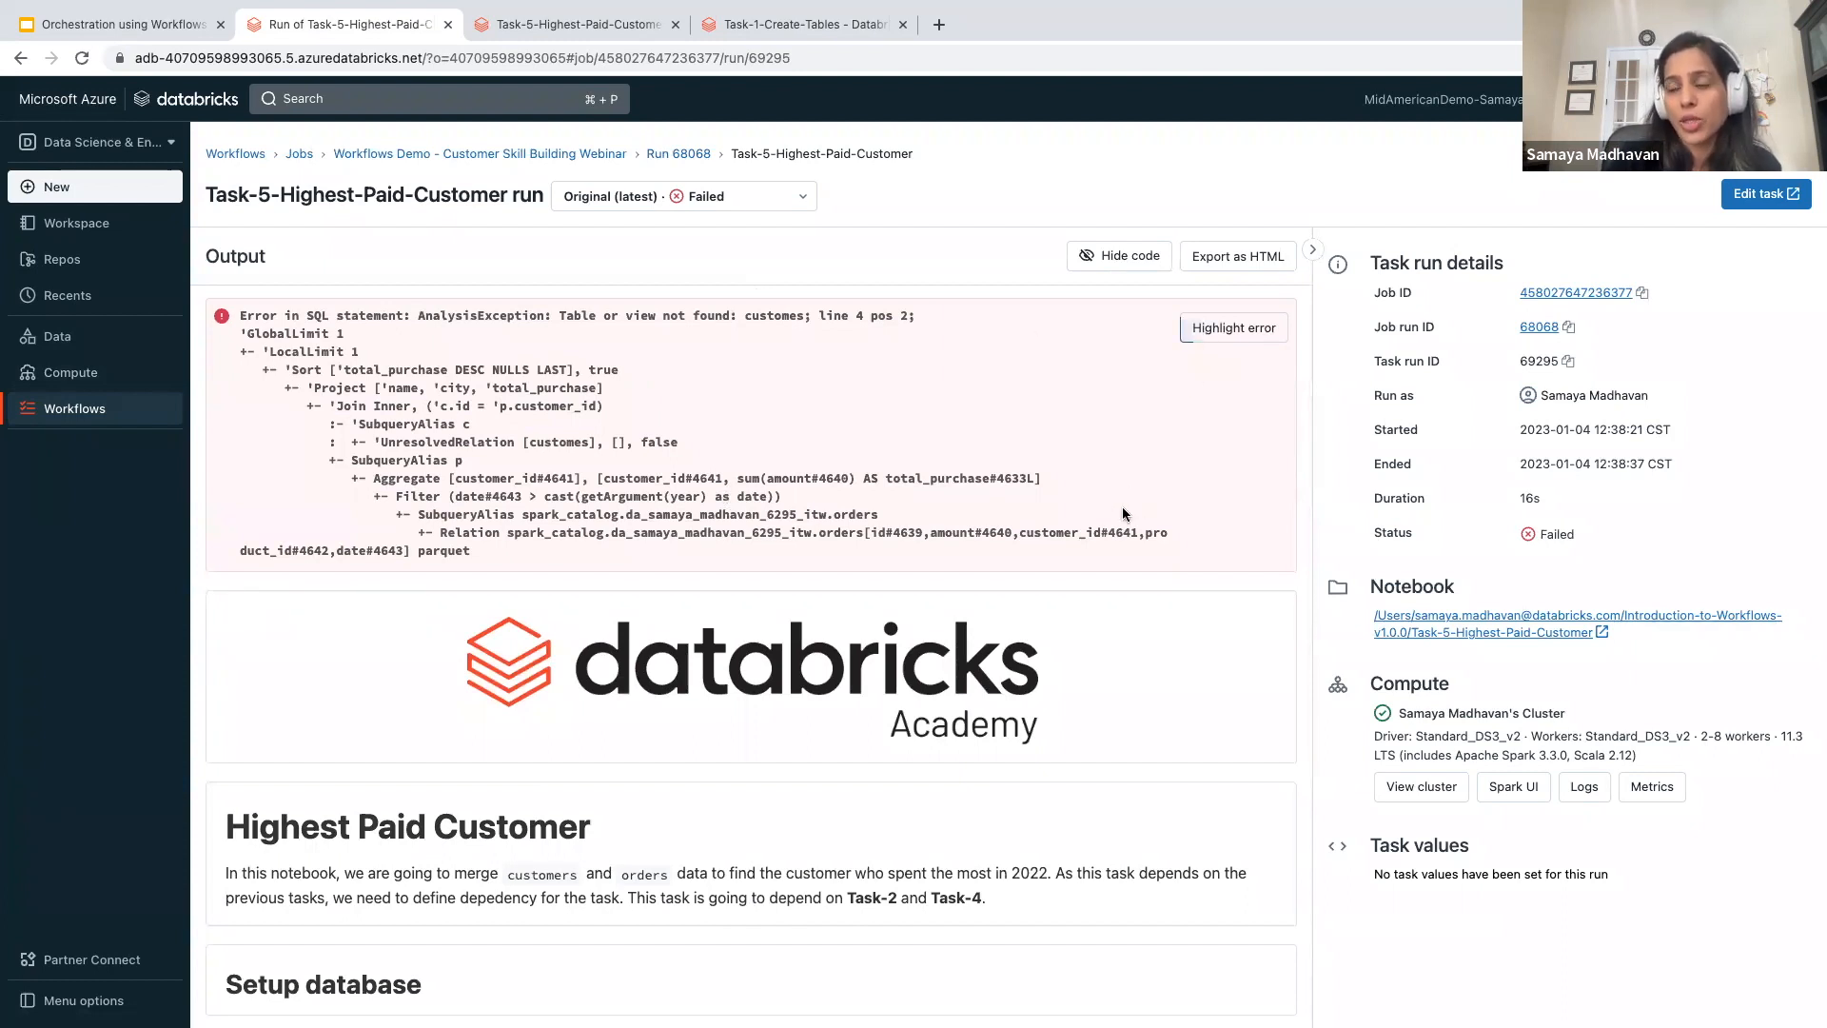
scroll(1122, 506, down, 1)
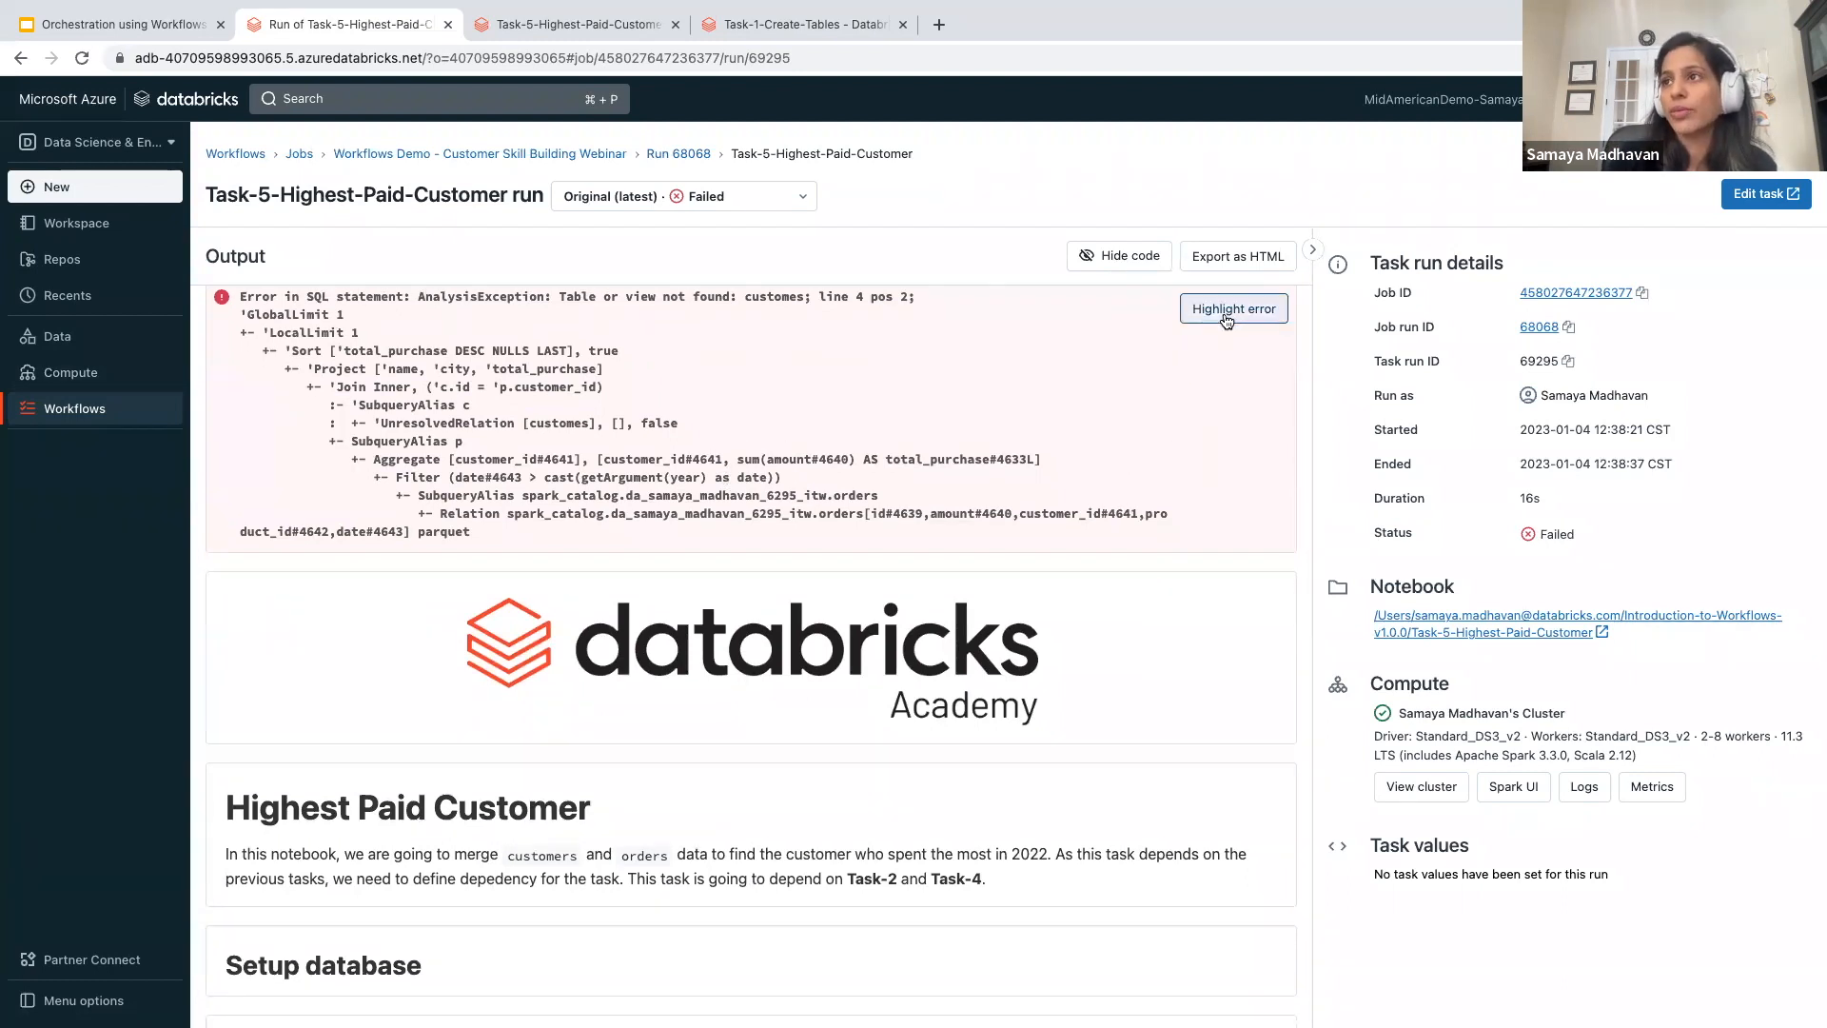
scroll(928, 575, down, 5)
scroll(929, 580, down, 5)
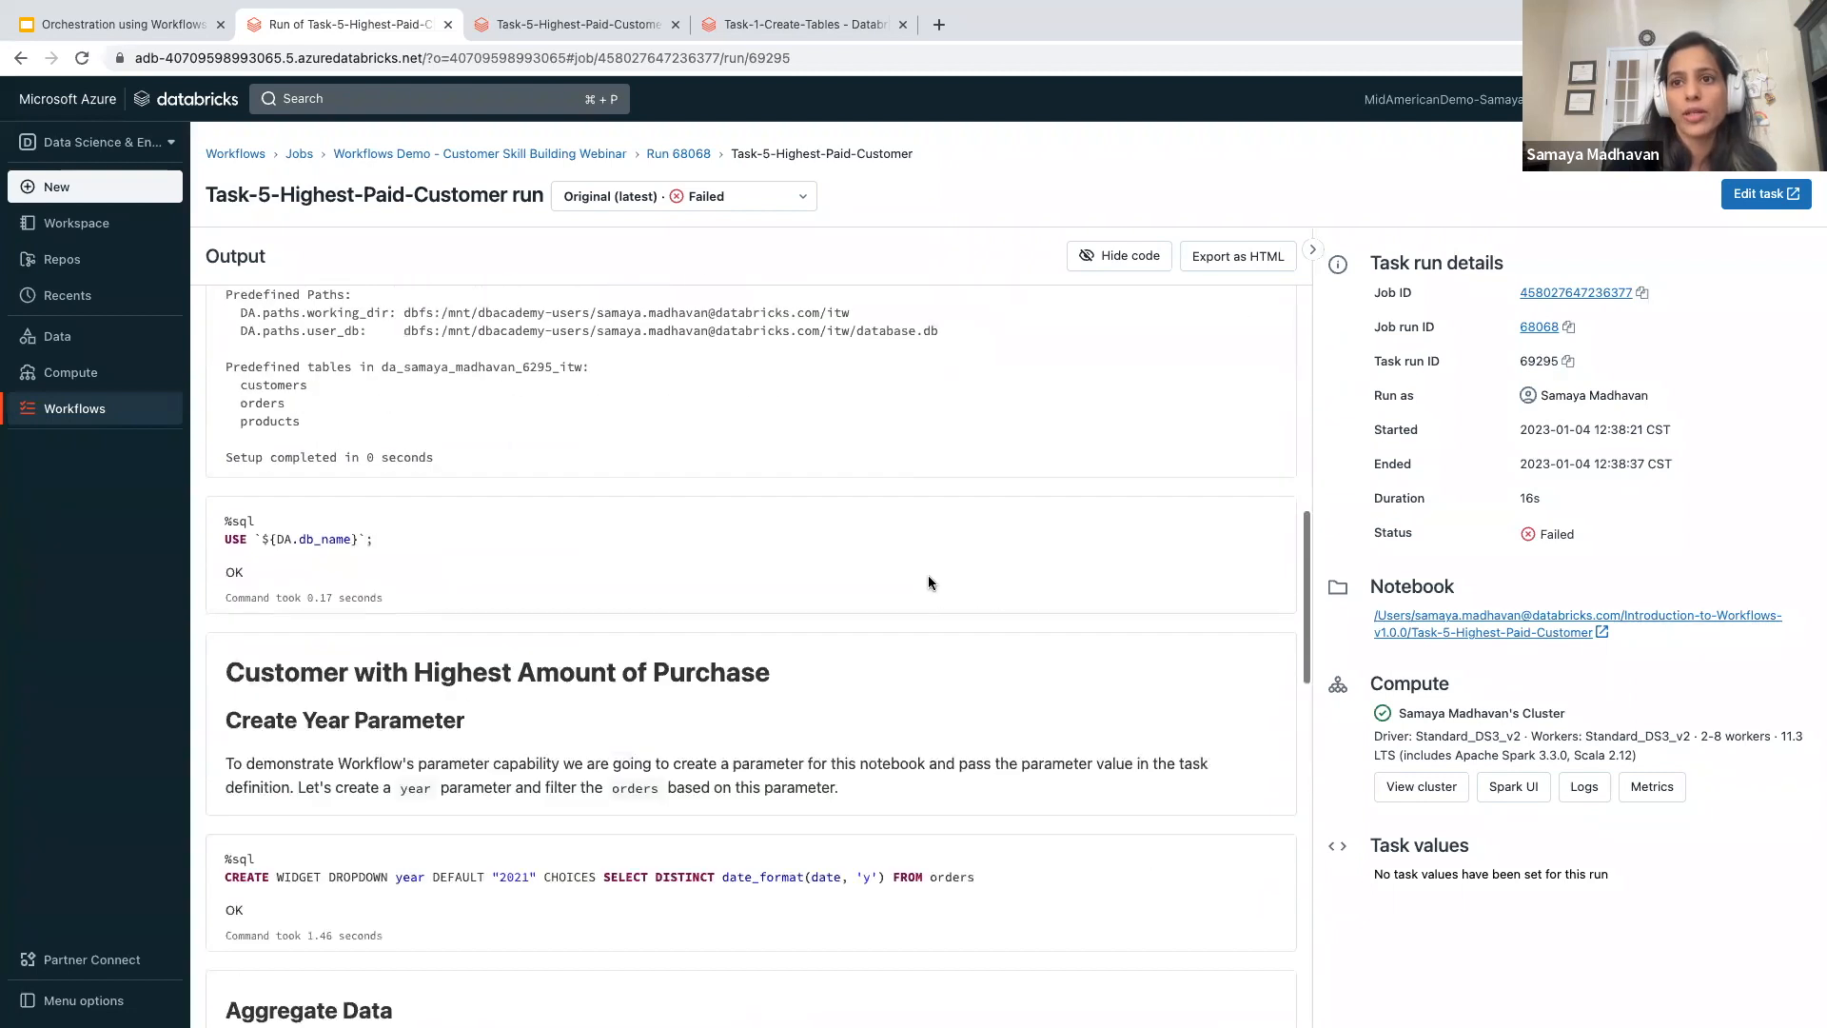
scroll(929, 580, up, 5)
scroll(928, 575, up, 5)
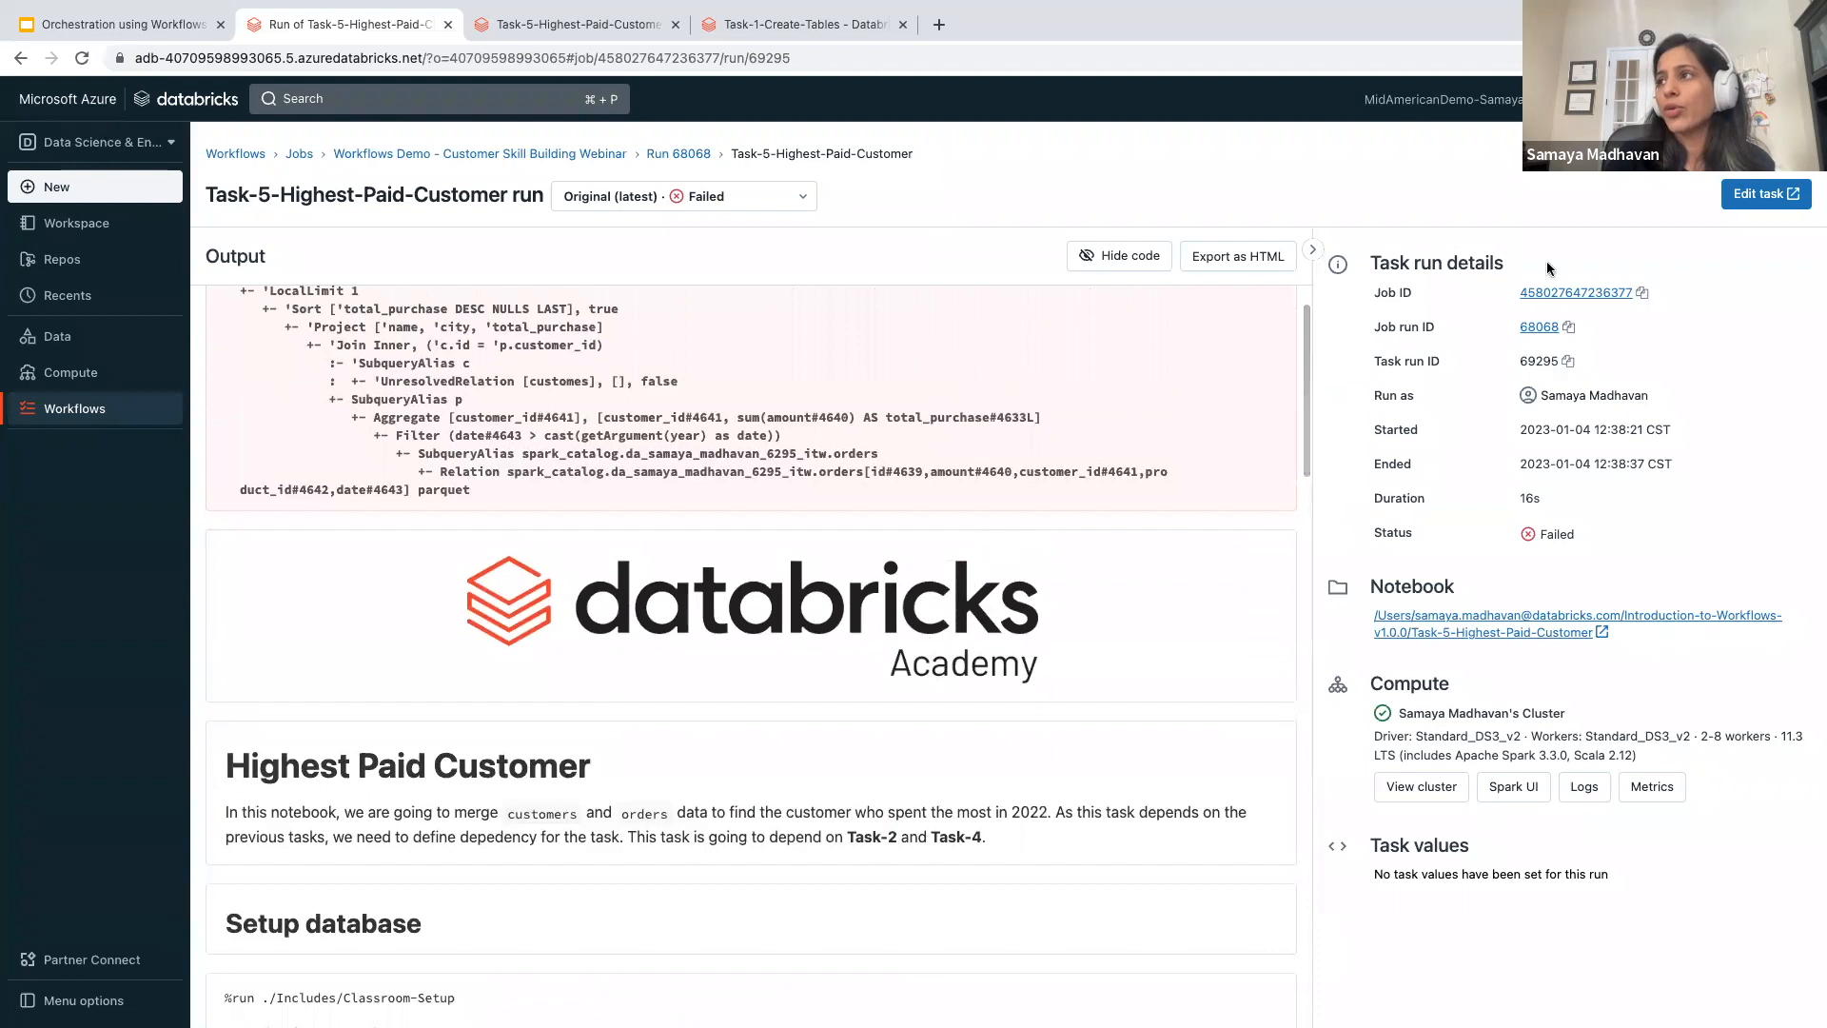
- Open the Task-5-Highest-Paid-Customer notebook from the task's settings and correct the table name in line 5 of the aggregation query to customers
click(1755, 195)
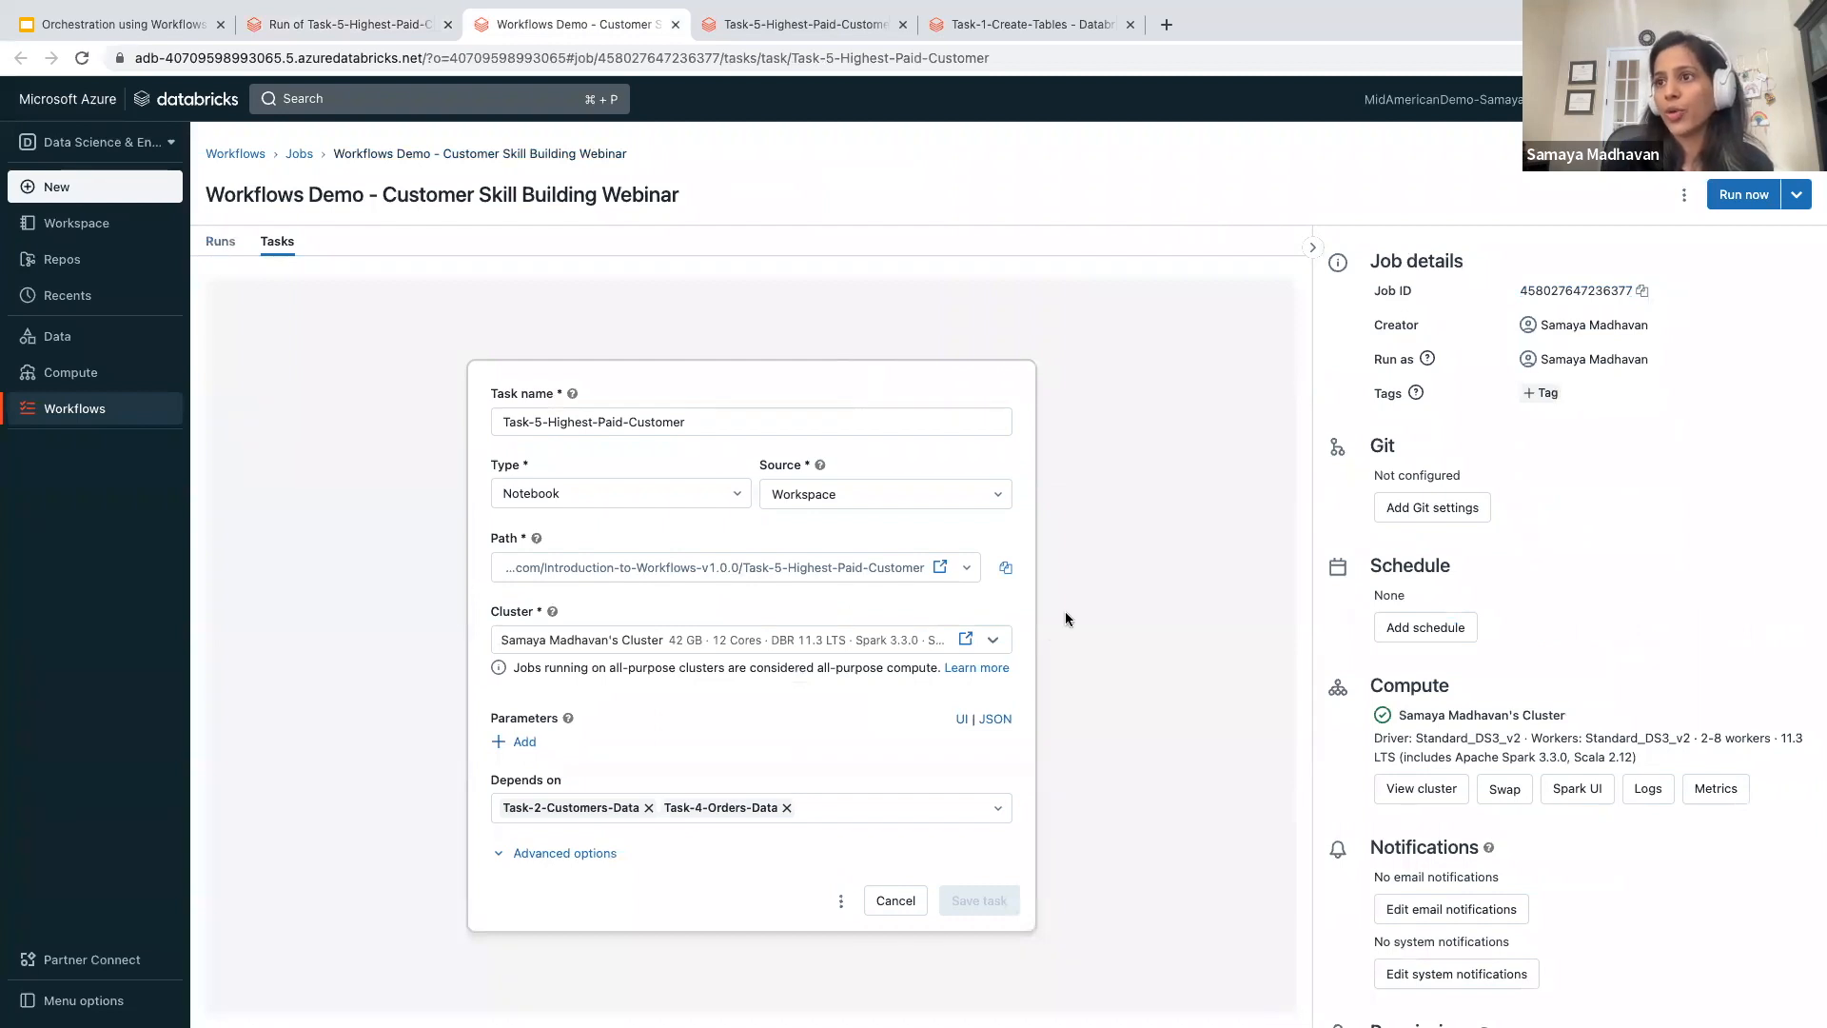
click(942, 568)
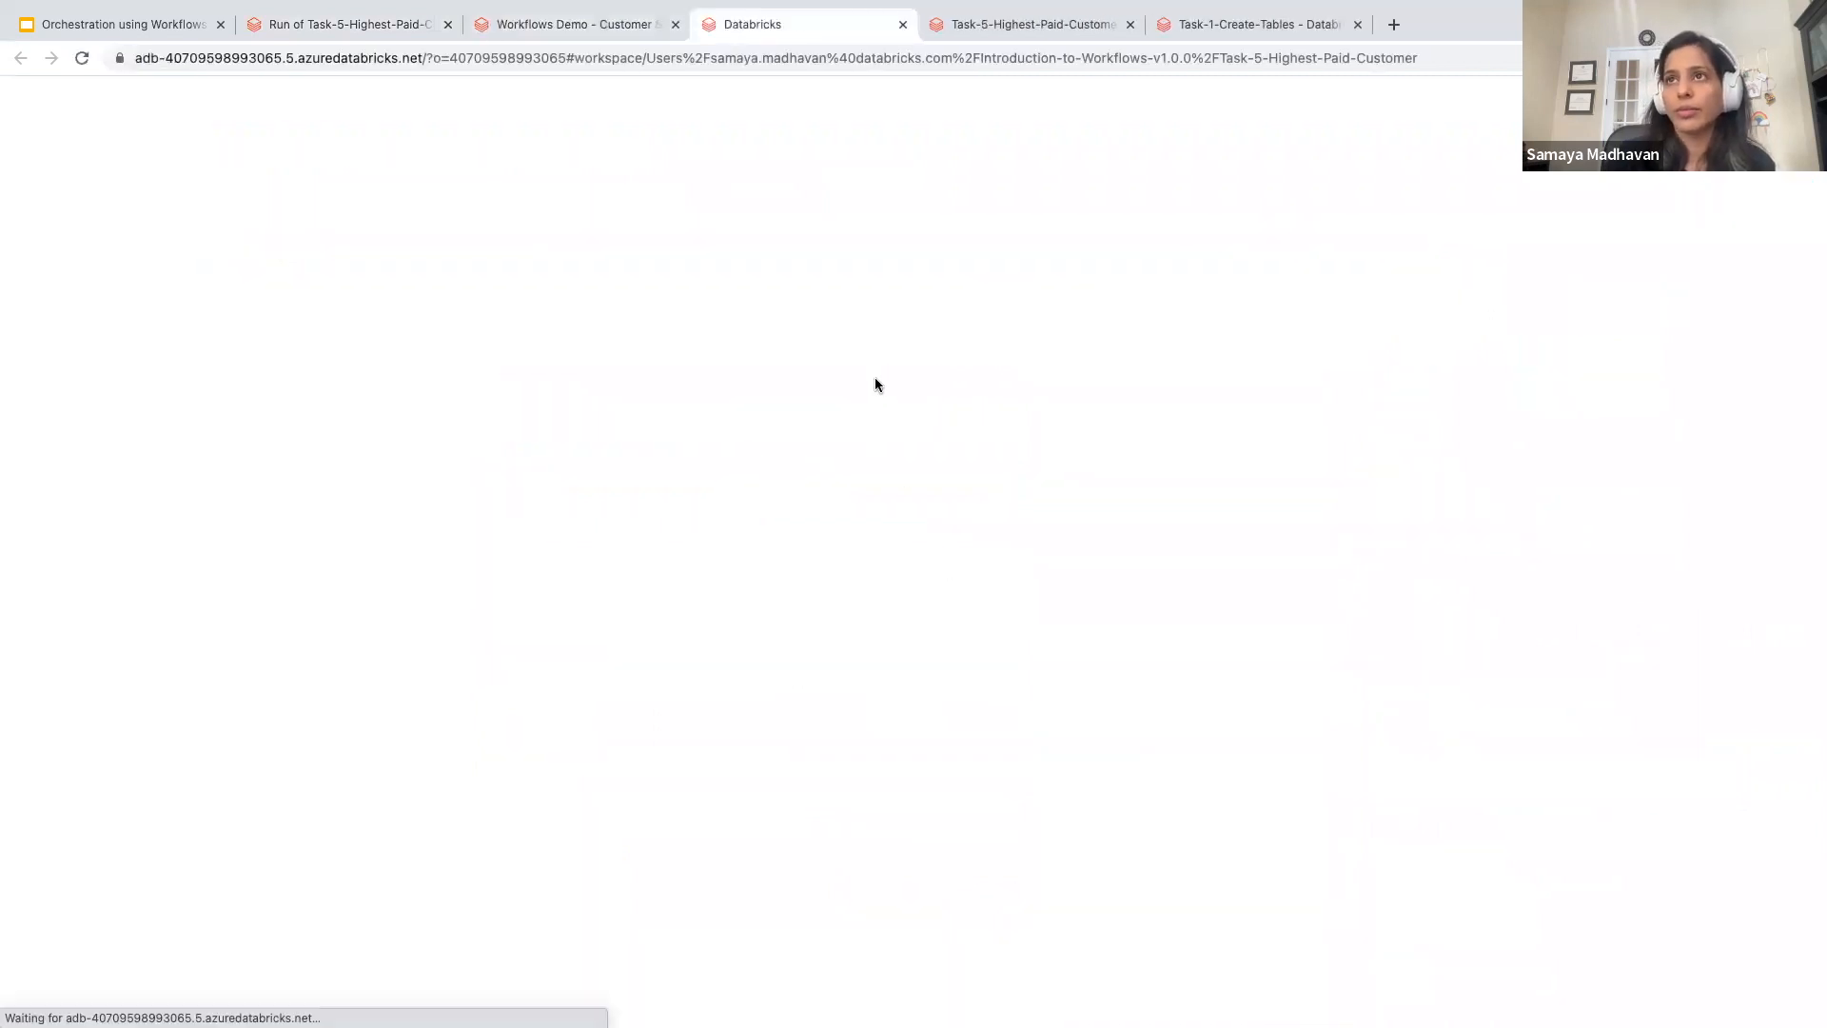
scroll(875, 377, down, 6)
scroll(875, 377, down, 4)
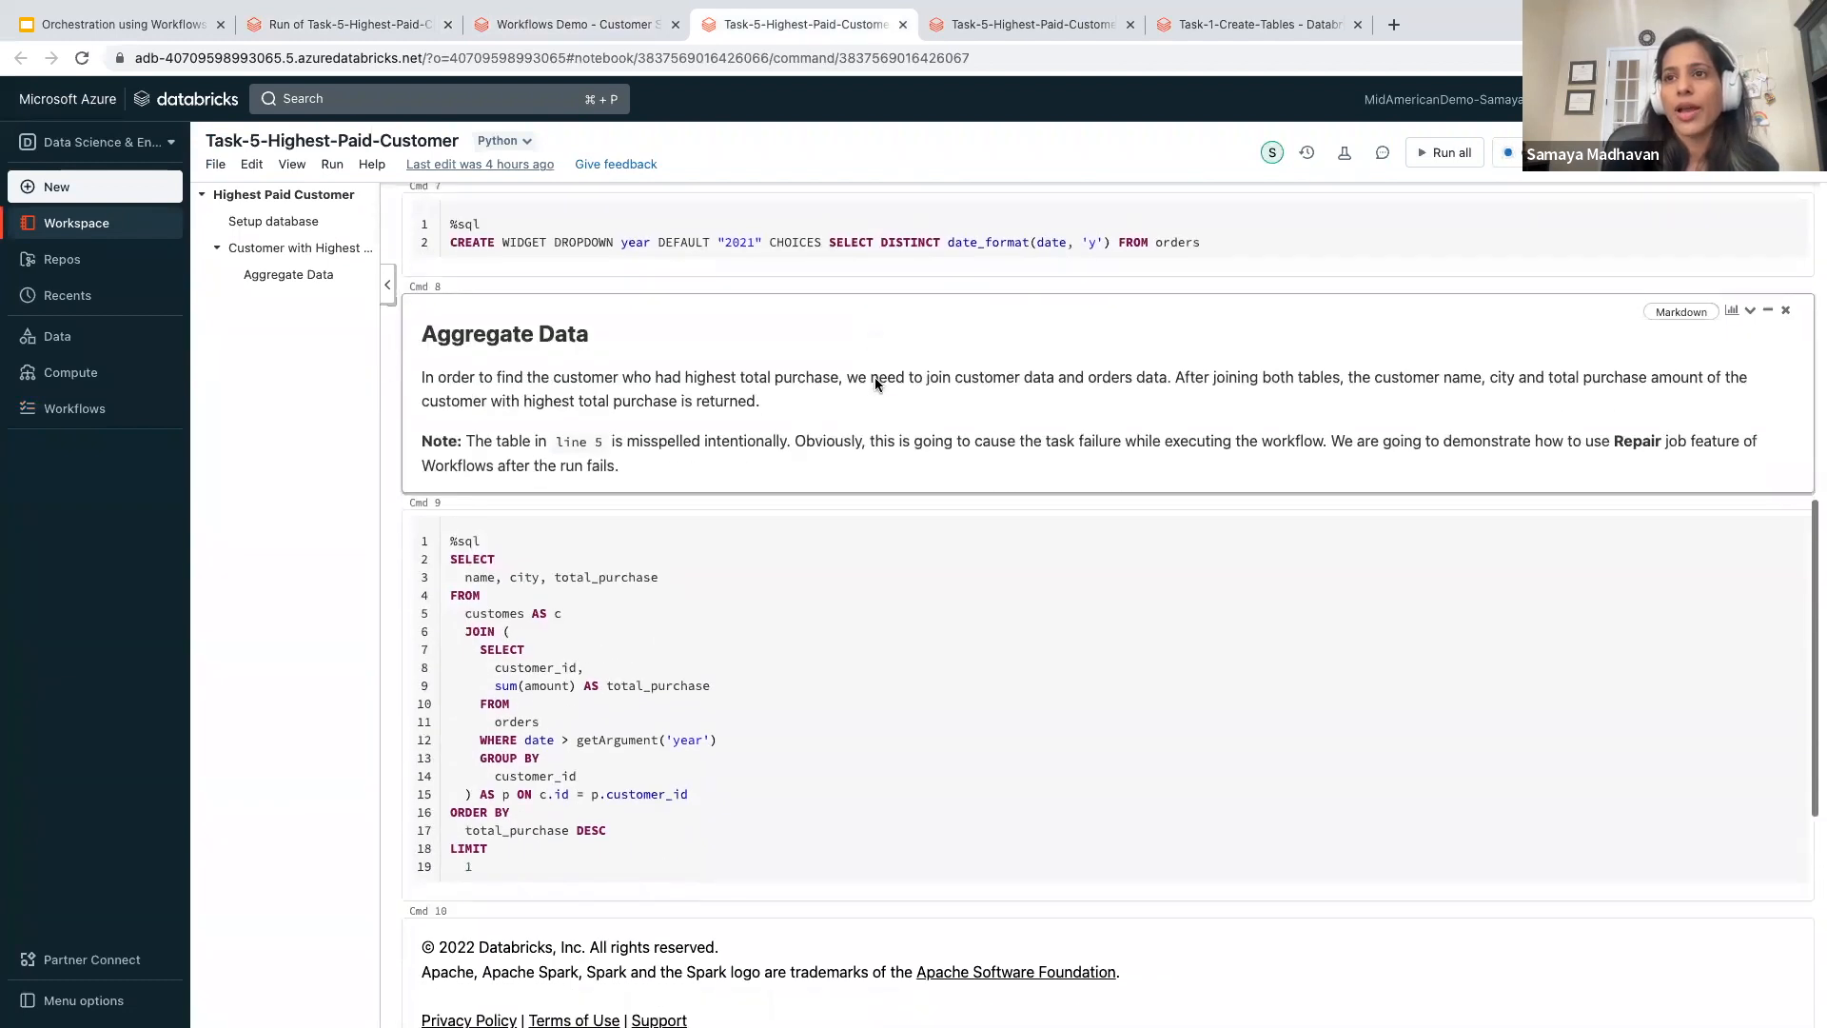
click(517, 613)
text(r)
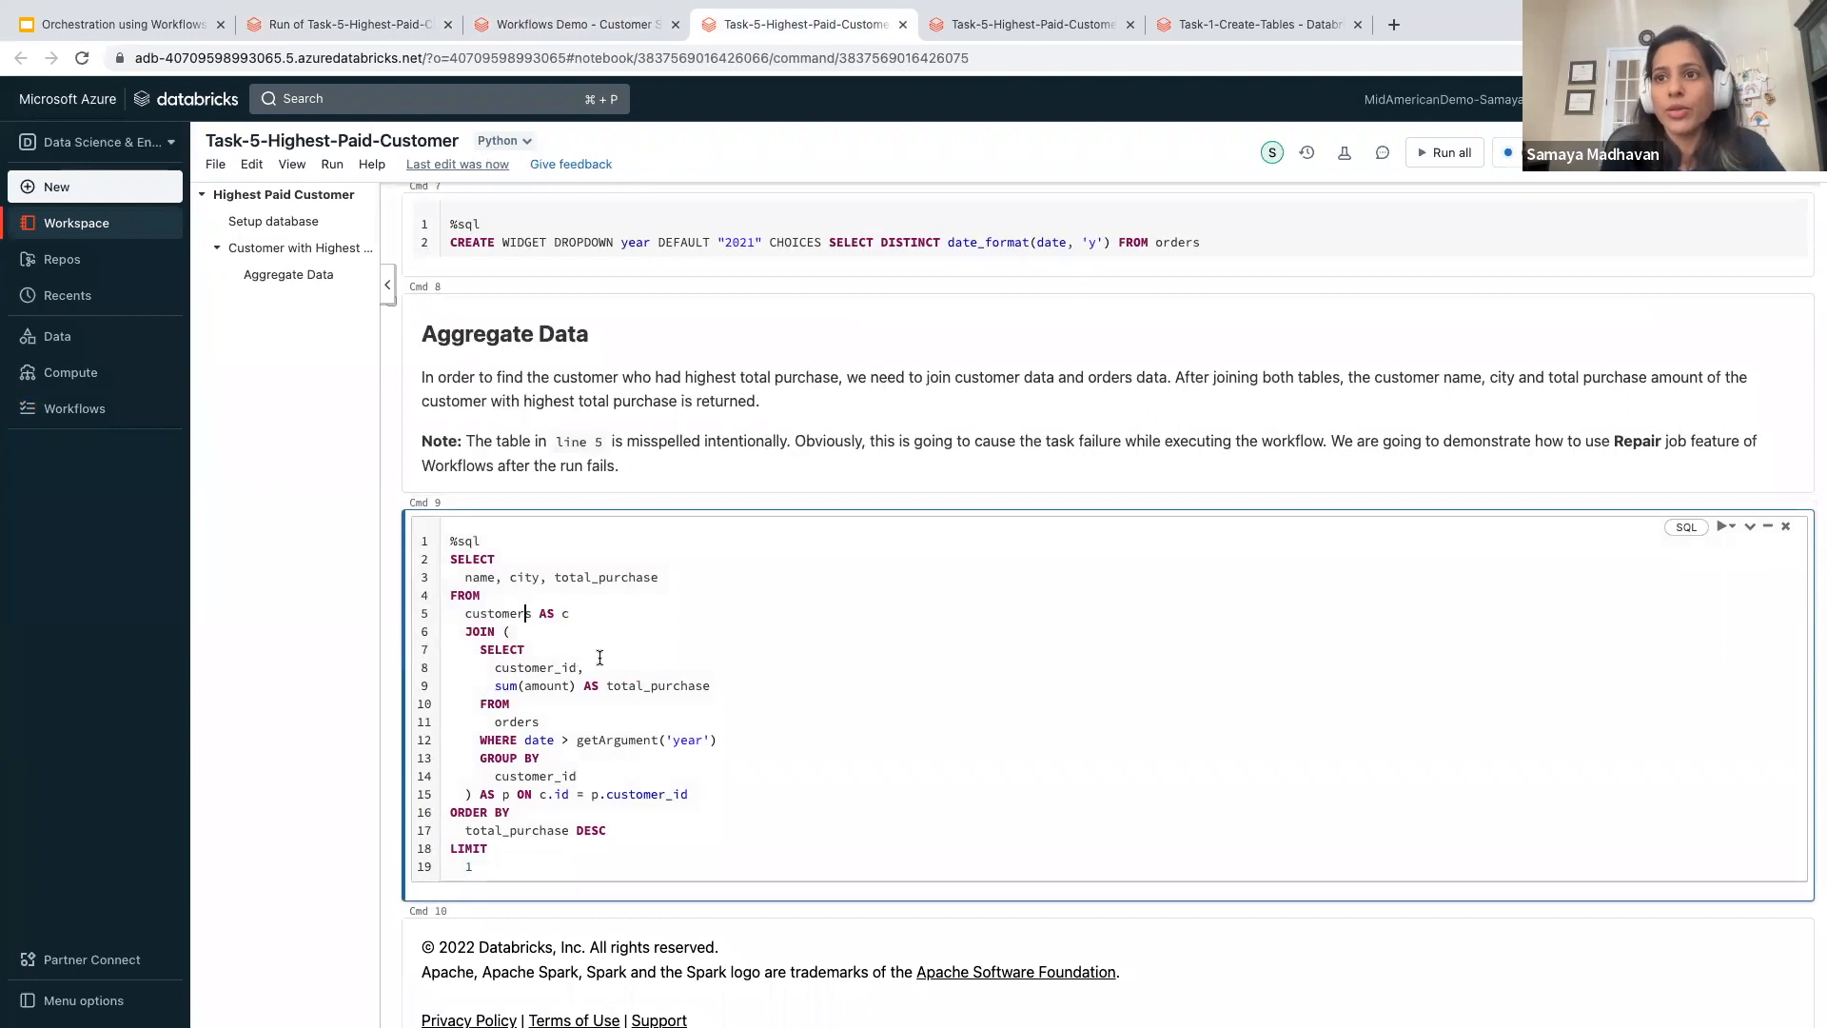
- Reopen the latest run of the Workflows Demo job and repair it, rerunning Task-5-Highest-Paid-Customer and Task-6-Final-Step with default parameters
click(559, 29)
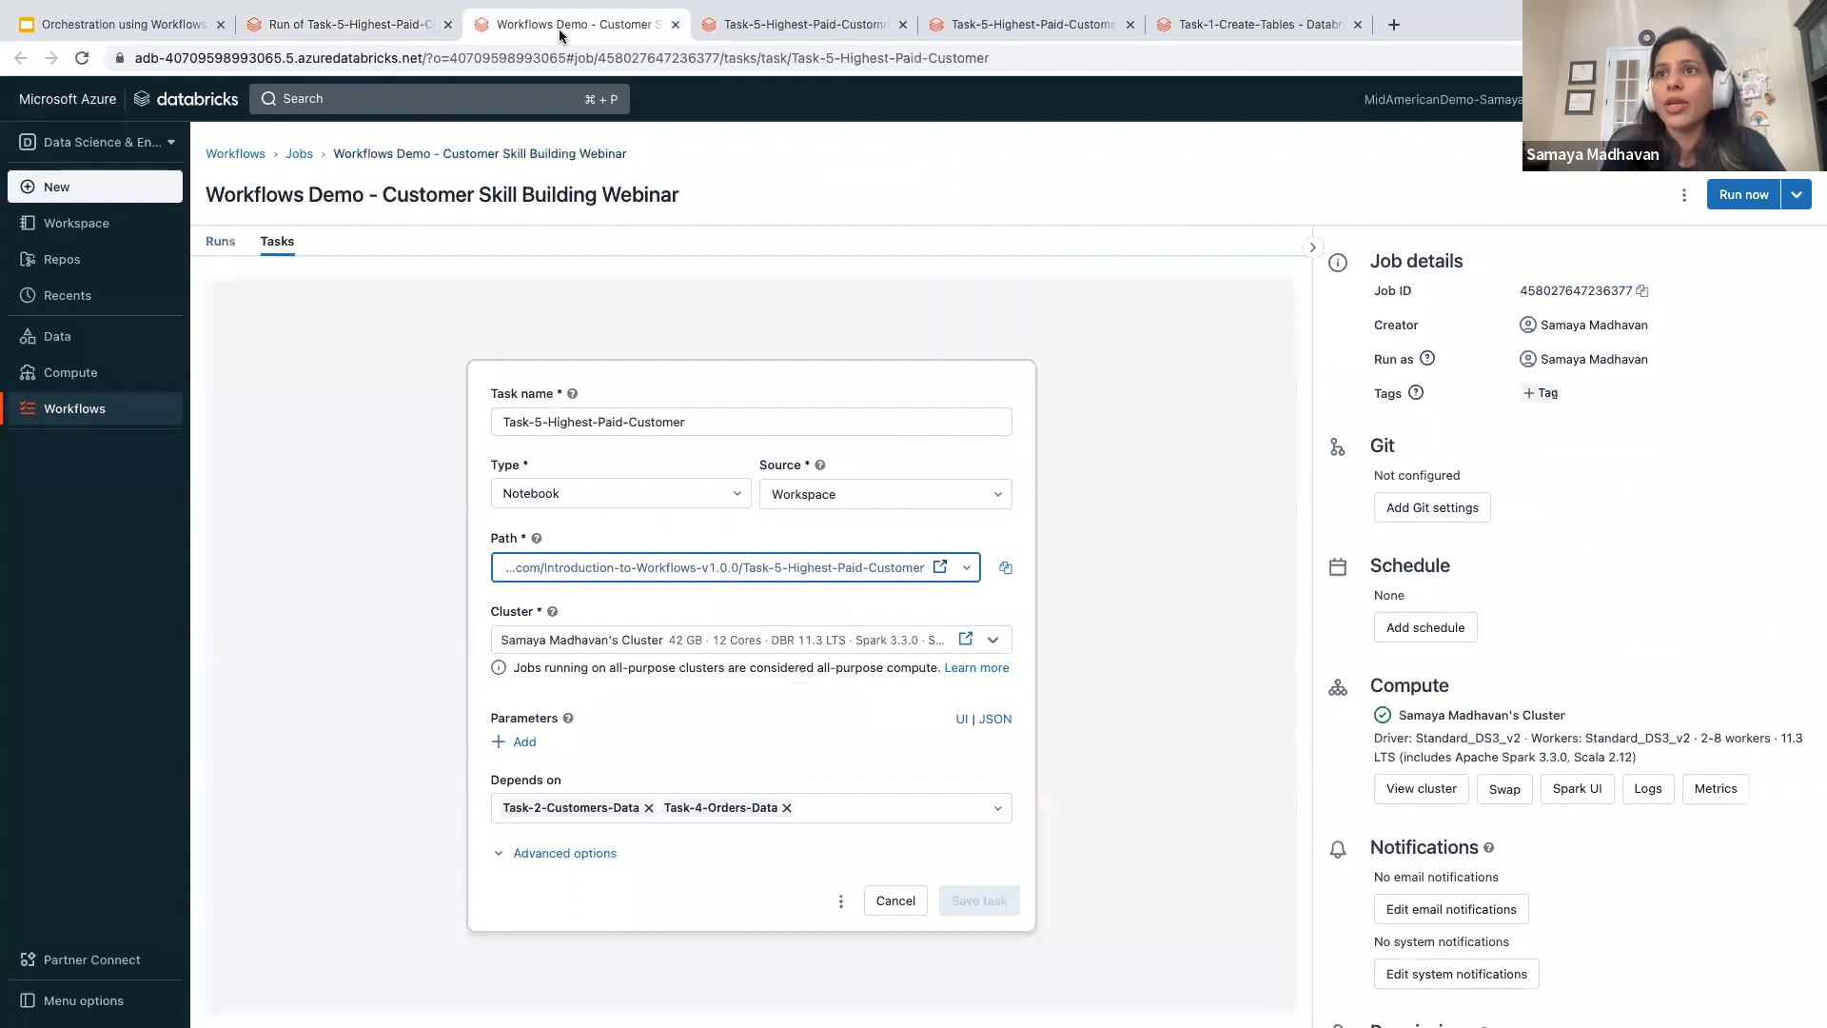
click(301, 154)
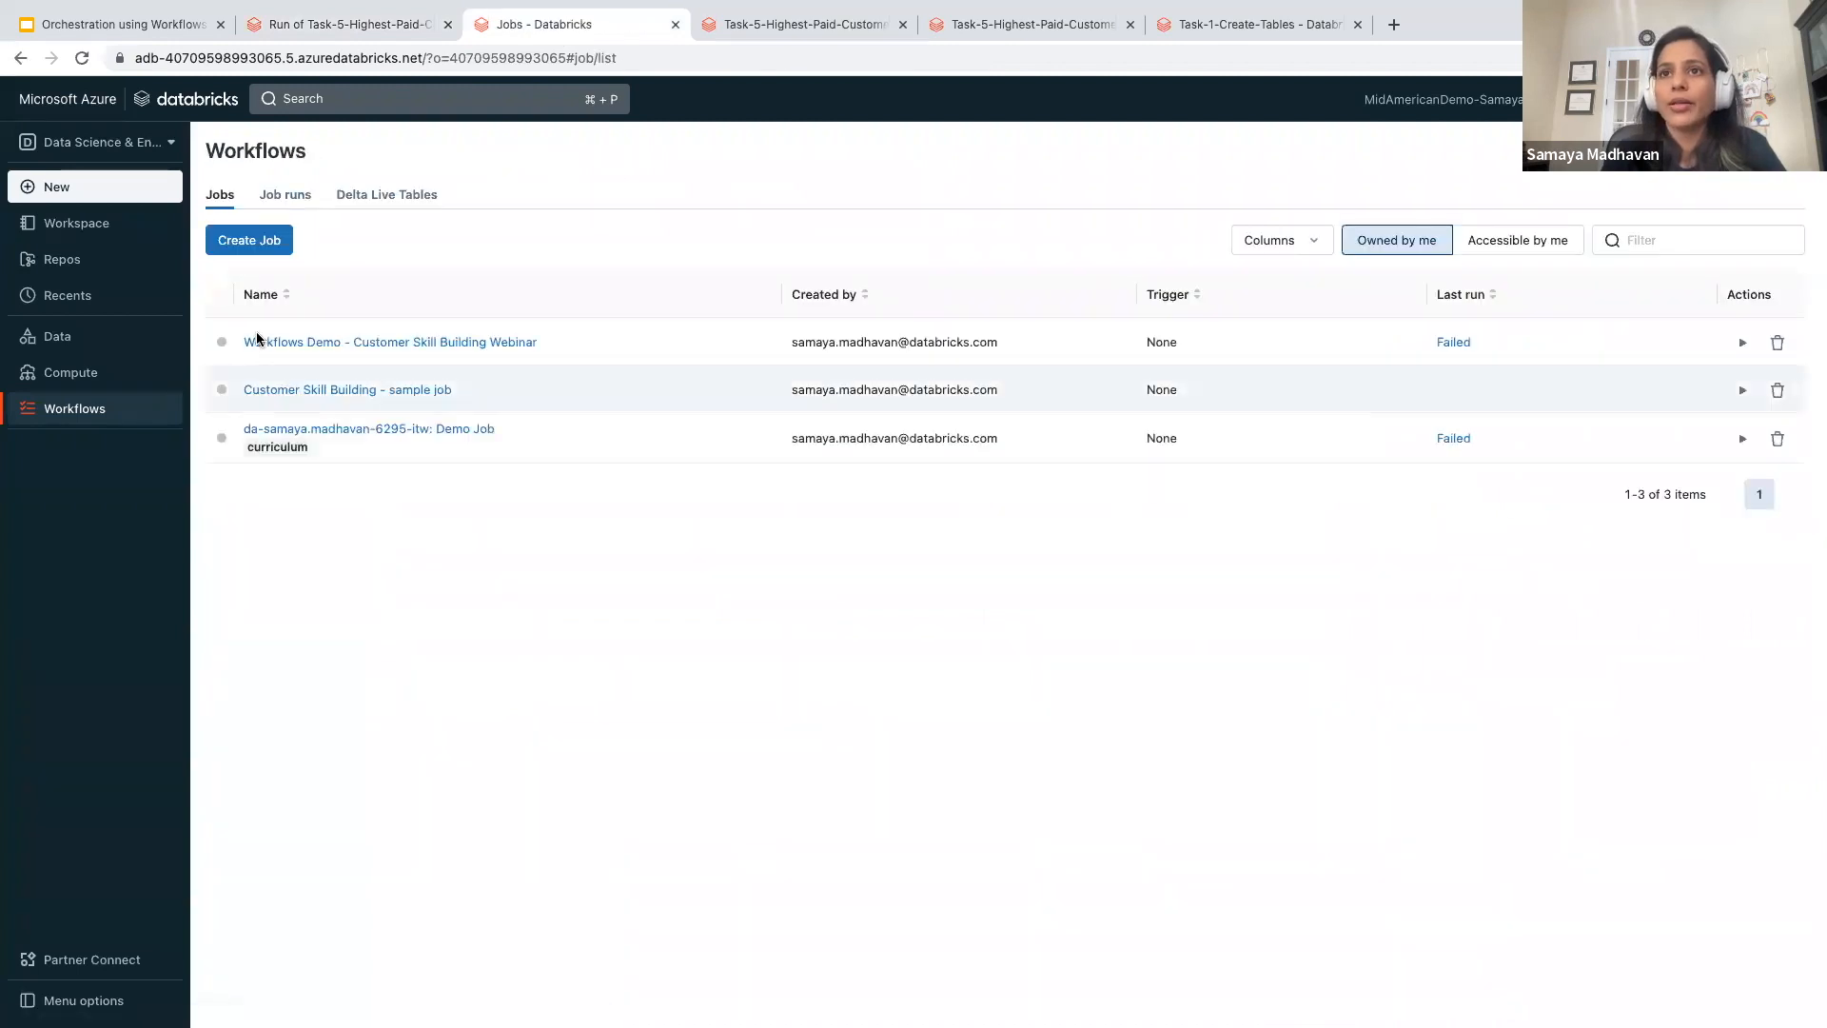
click(296, 344)
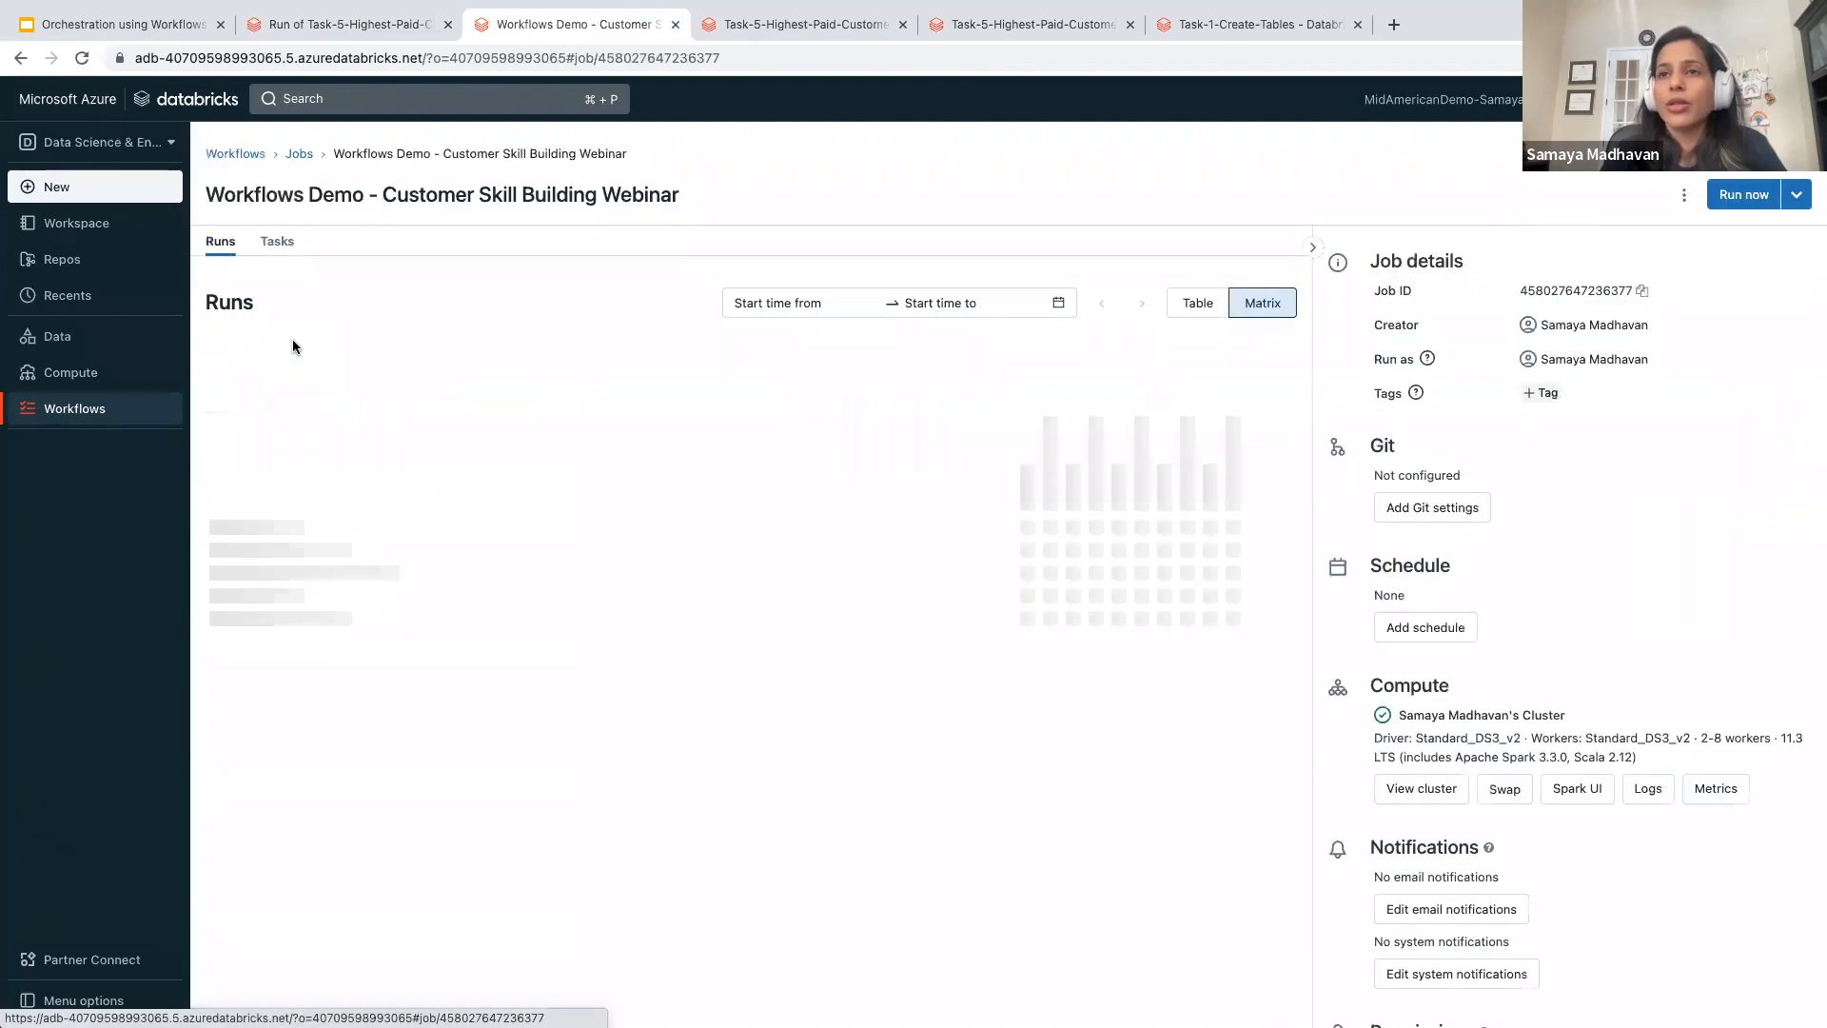
click(1235, 502)
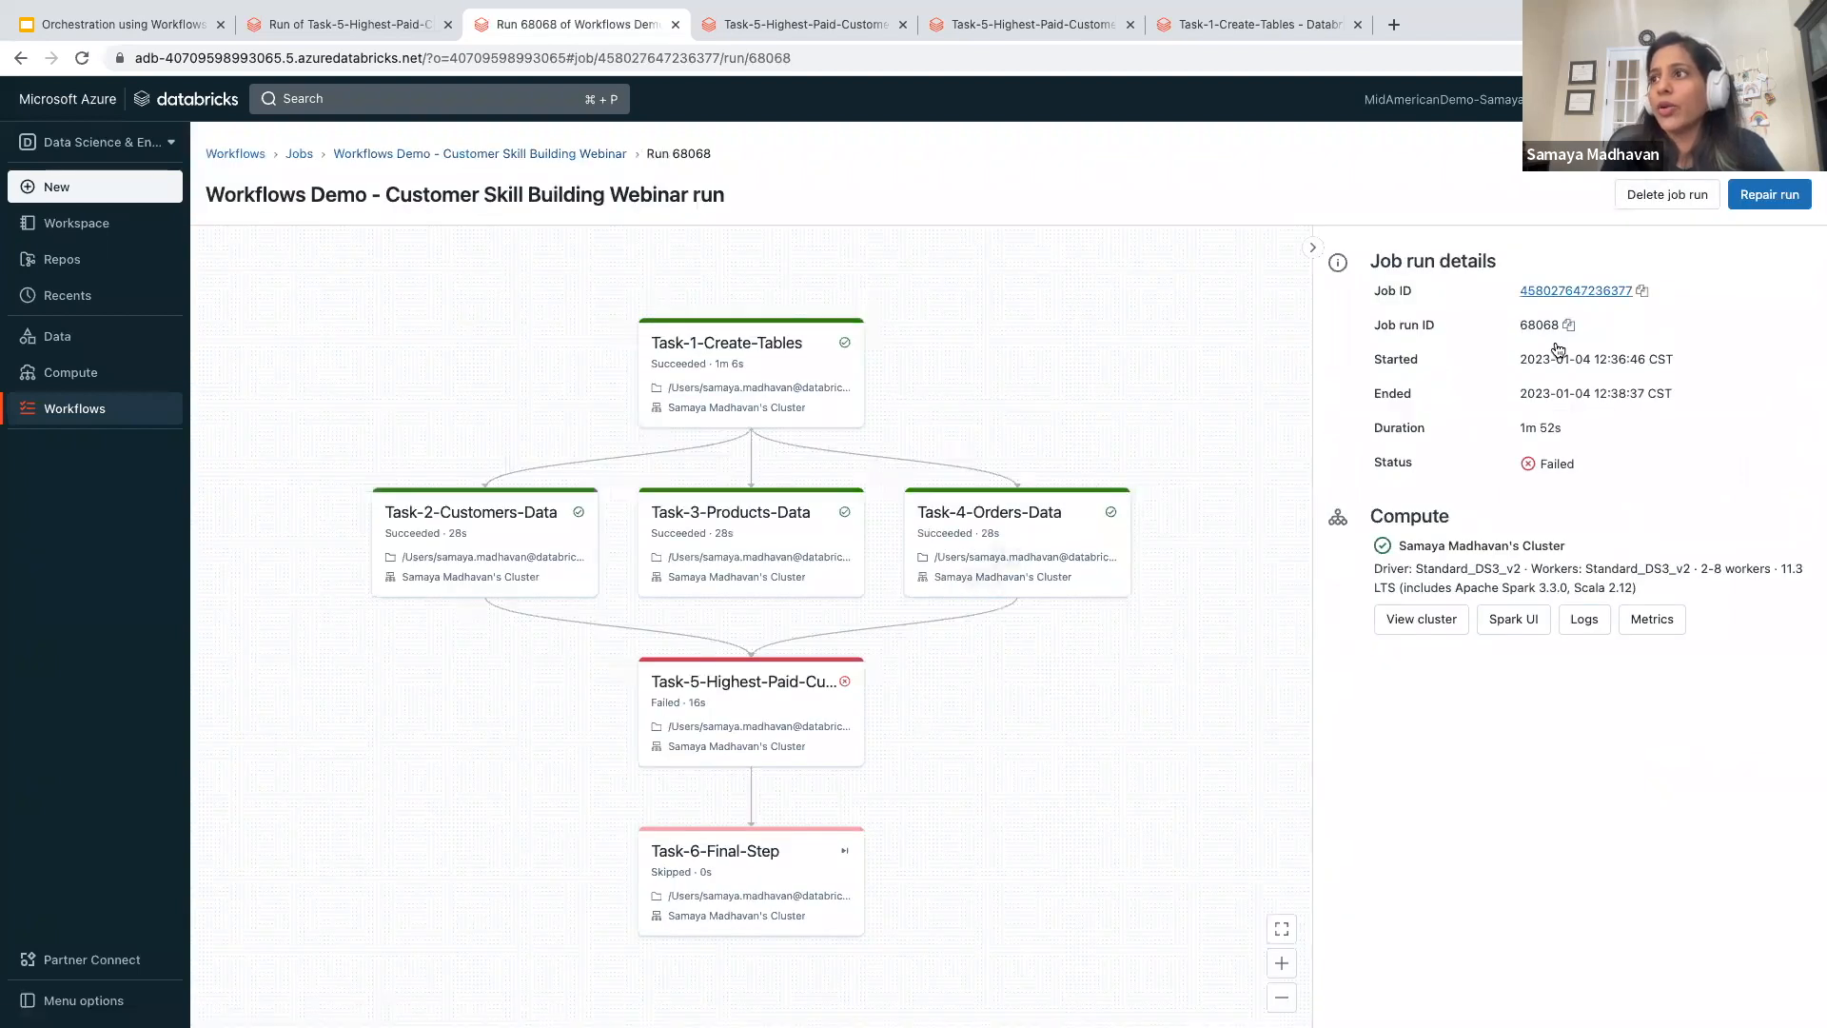
click(1772, 195)
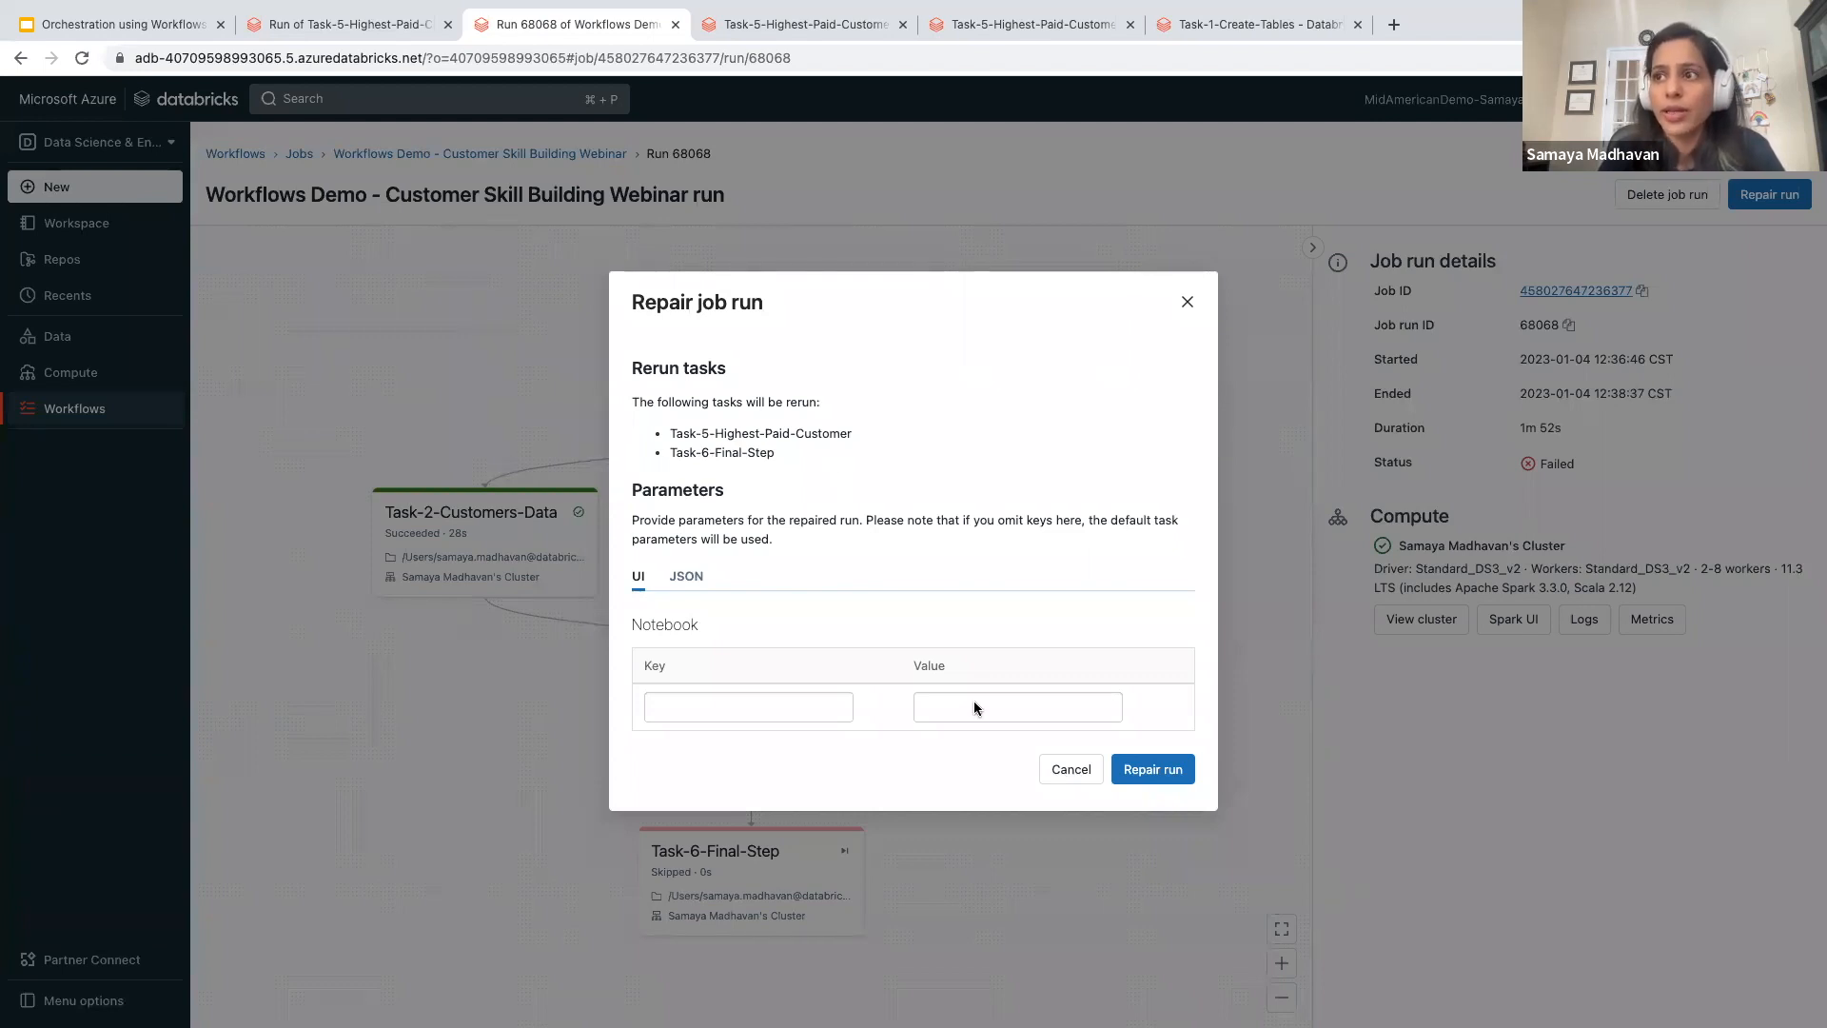
click(1139, 773)
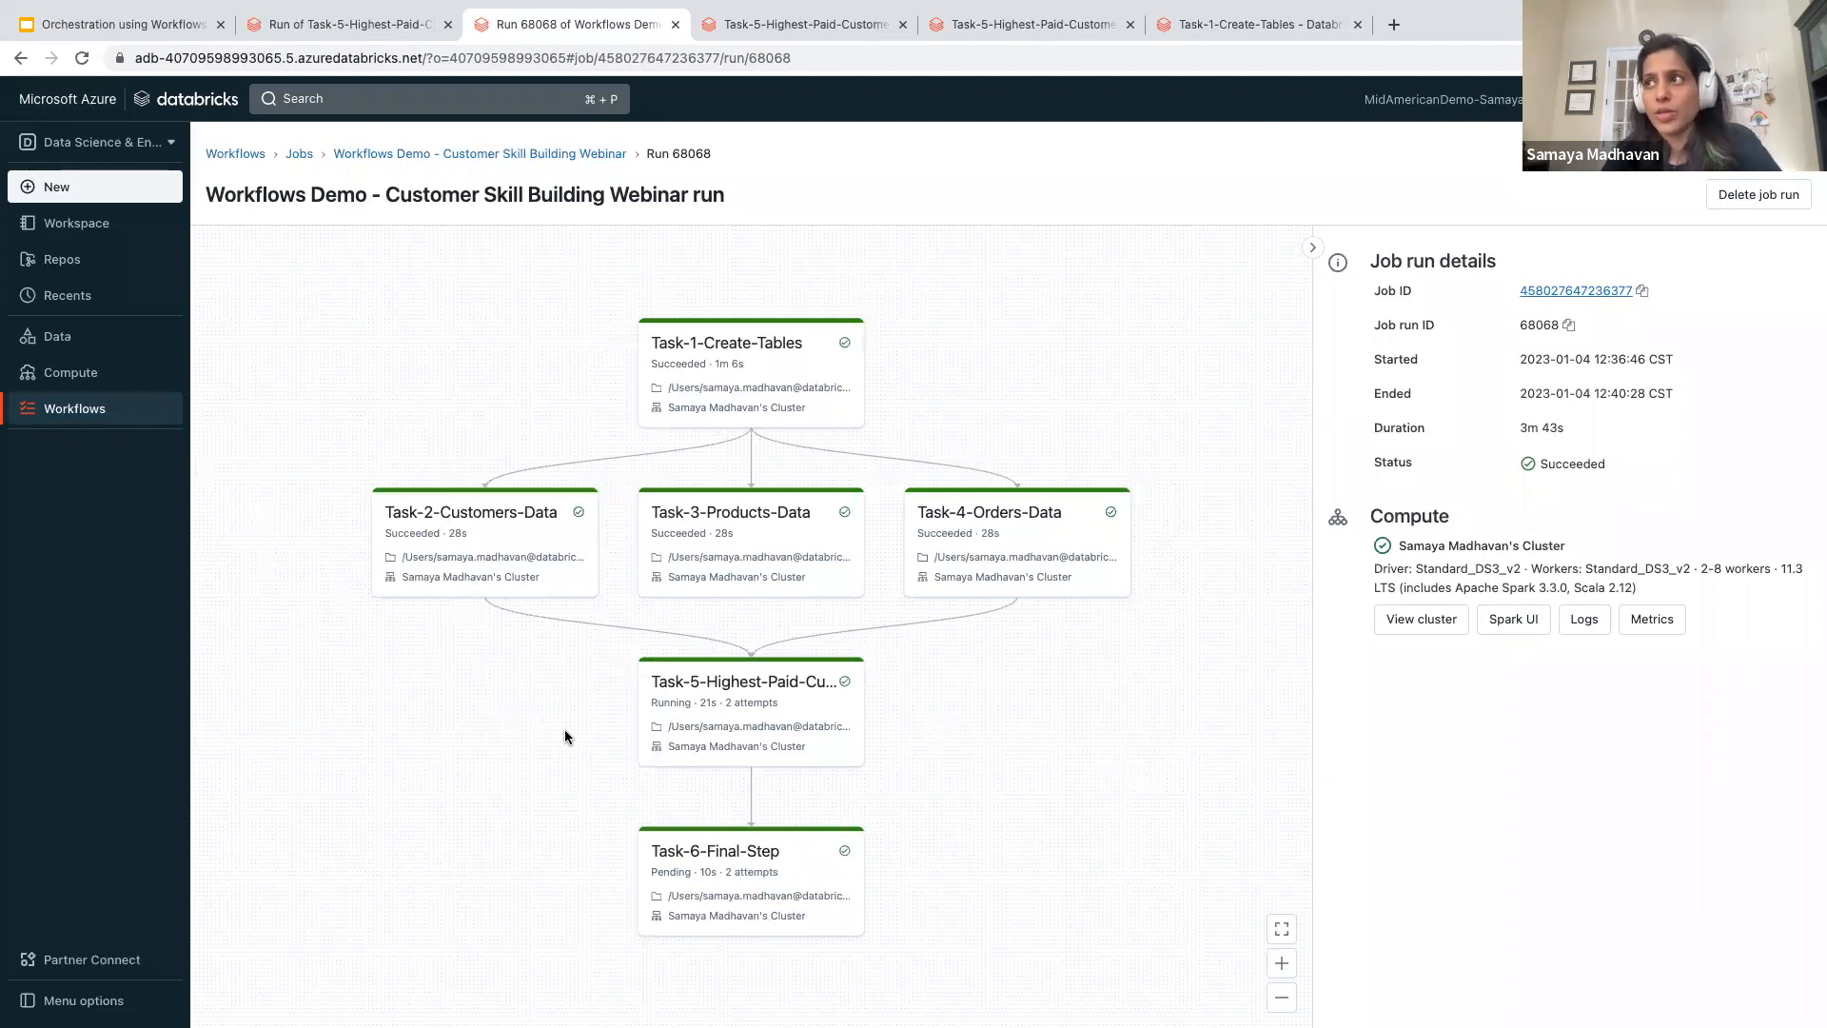
- Review the repaired run's task graph, then go back to the Workflows Demo job and show its run history as a table
scroll(565, 736, down, 2)
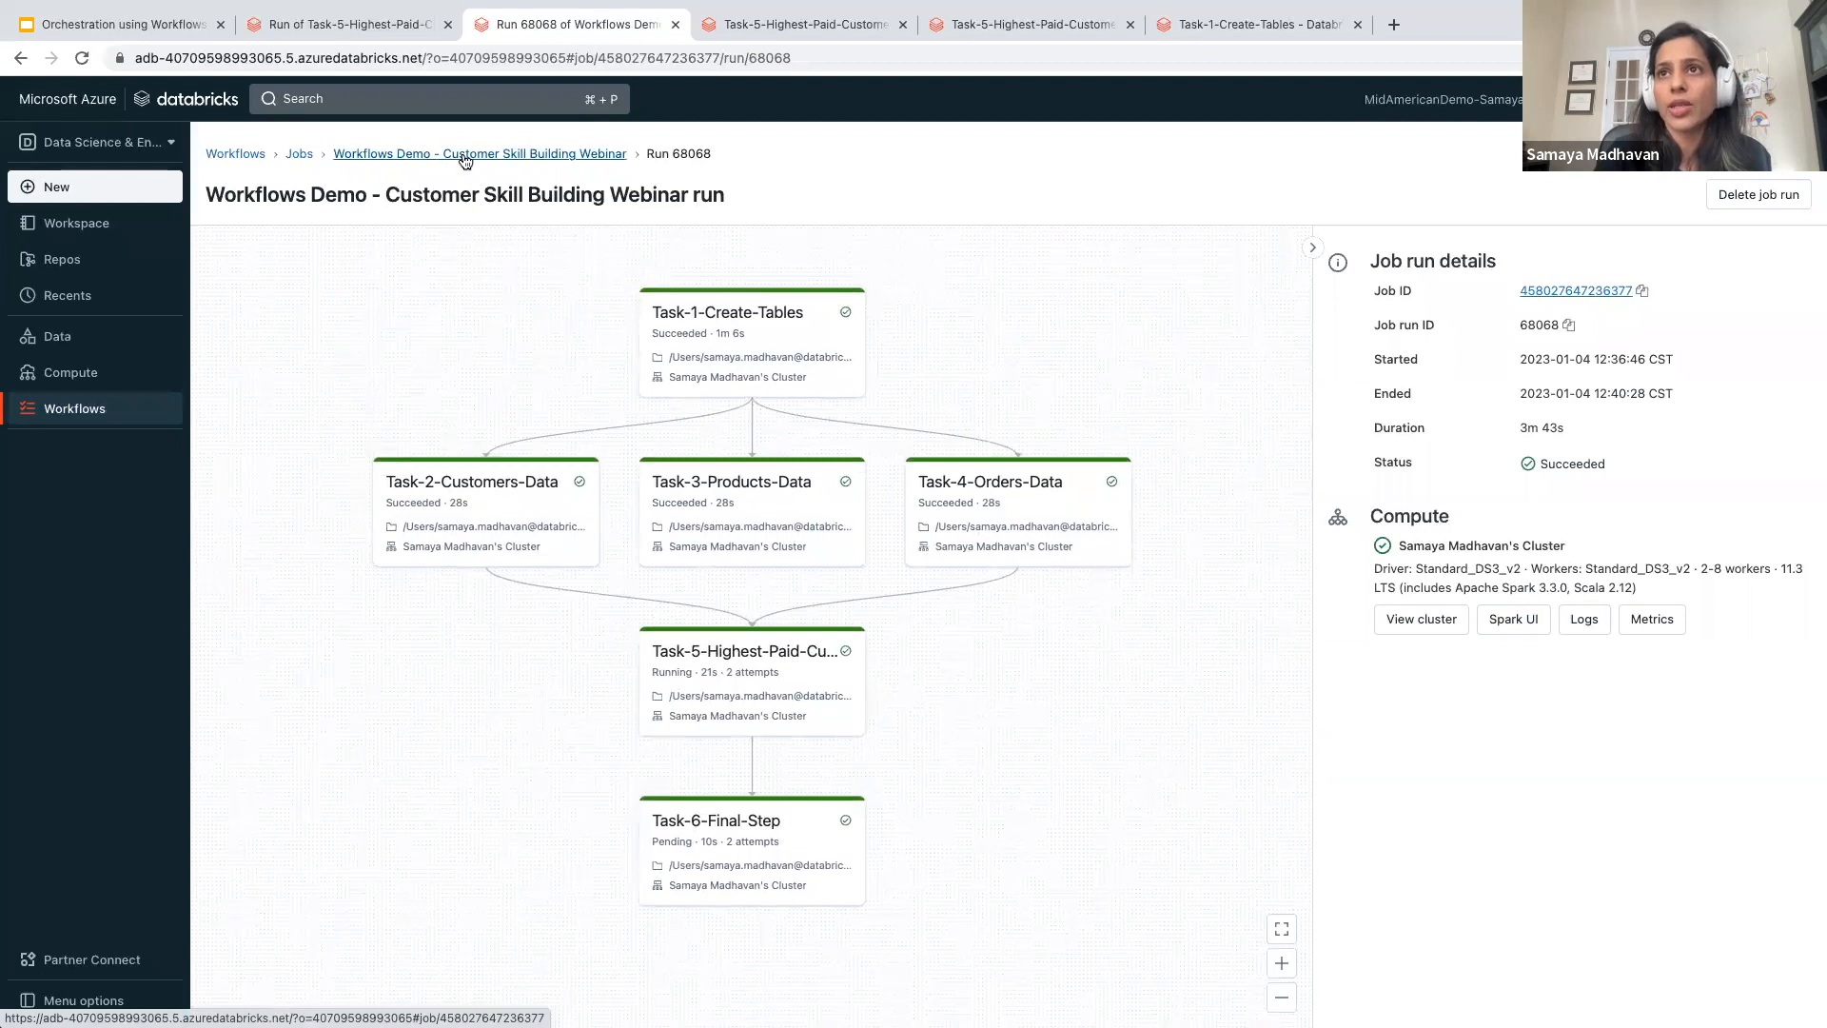
click(430, 152)
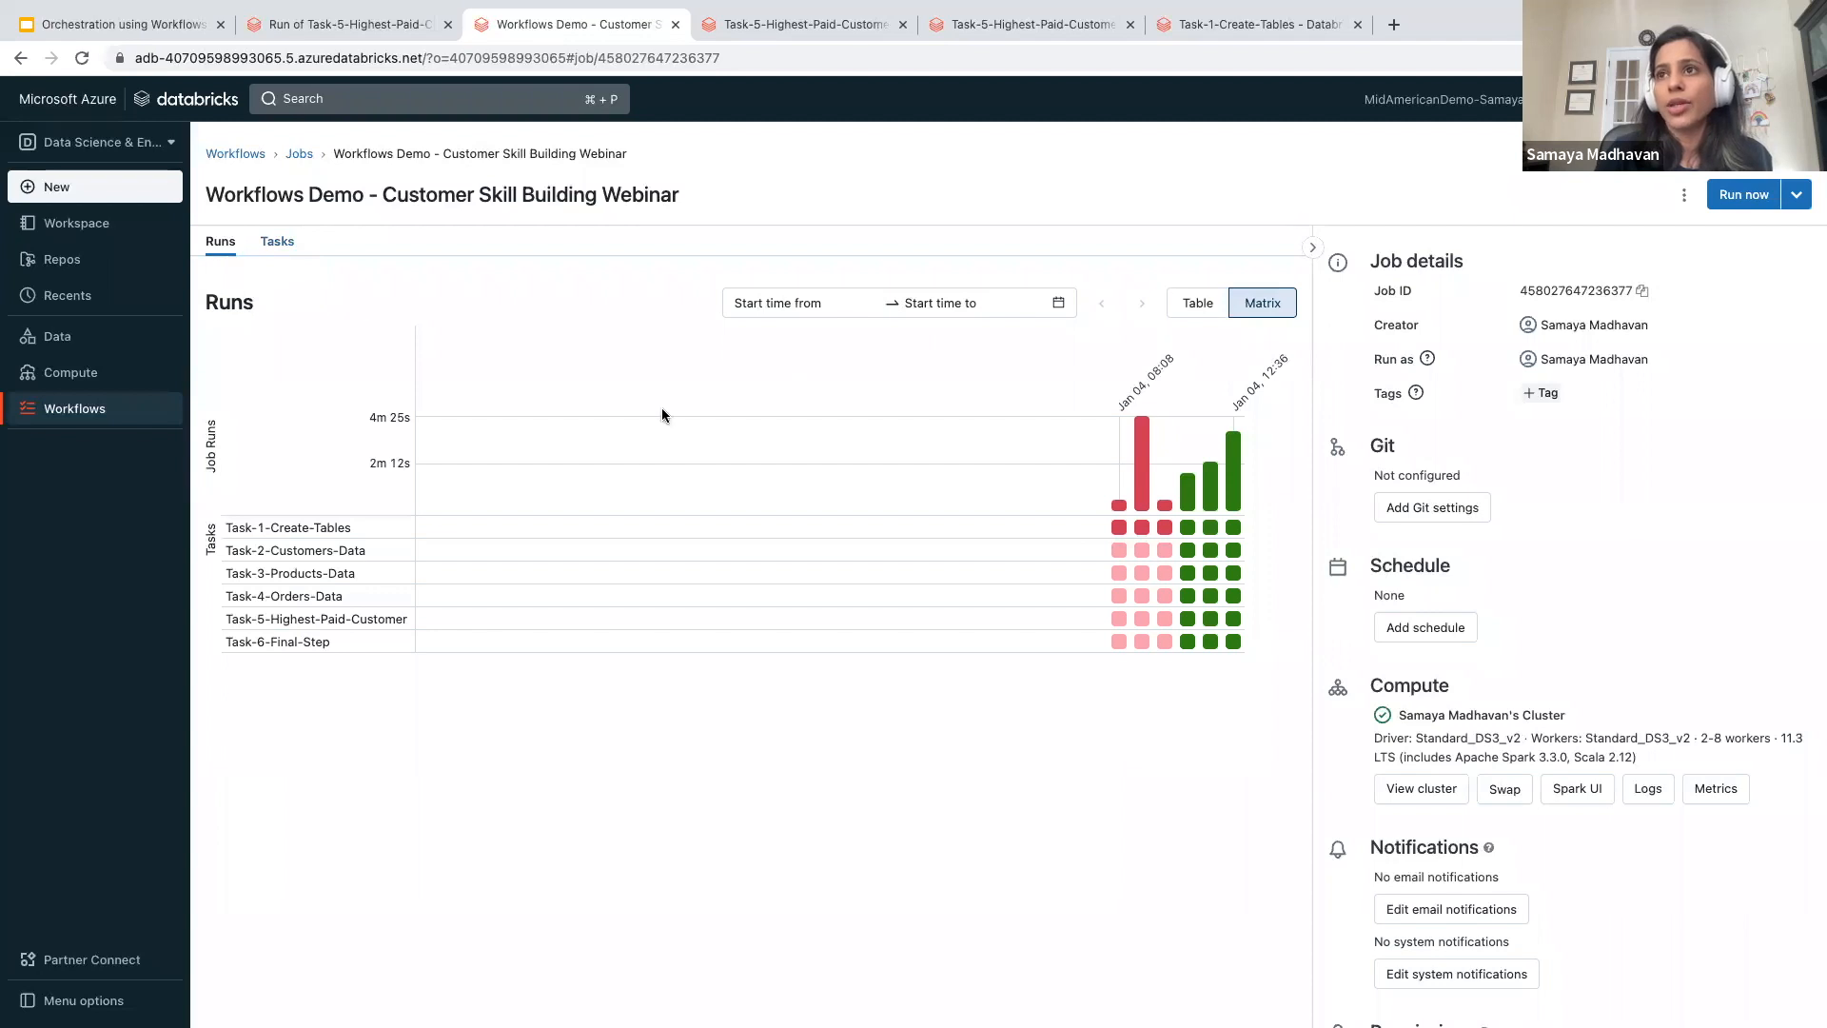
click(1196, 303)
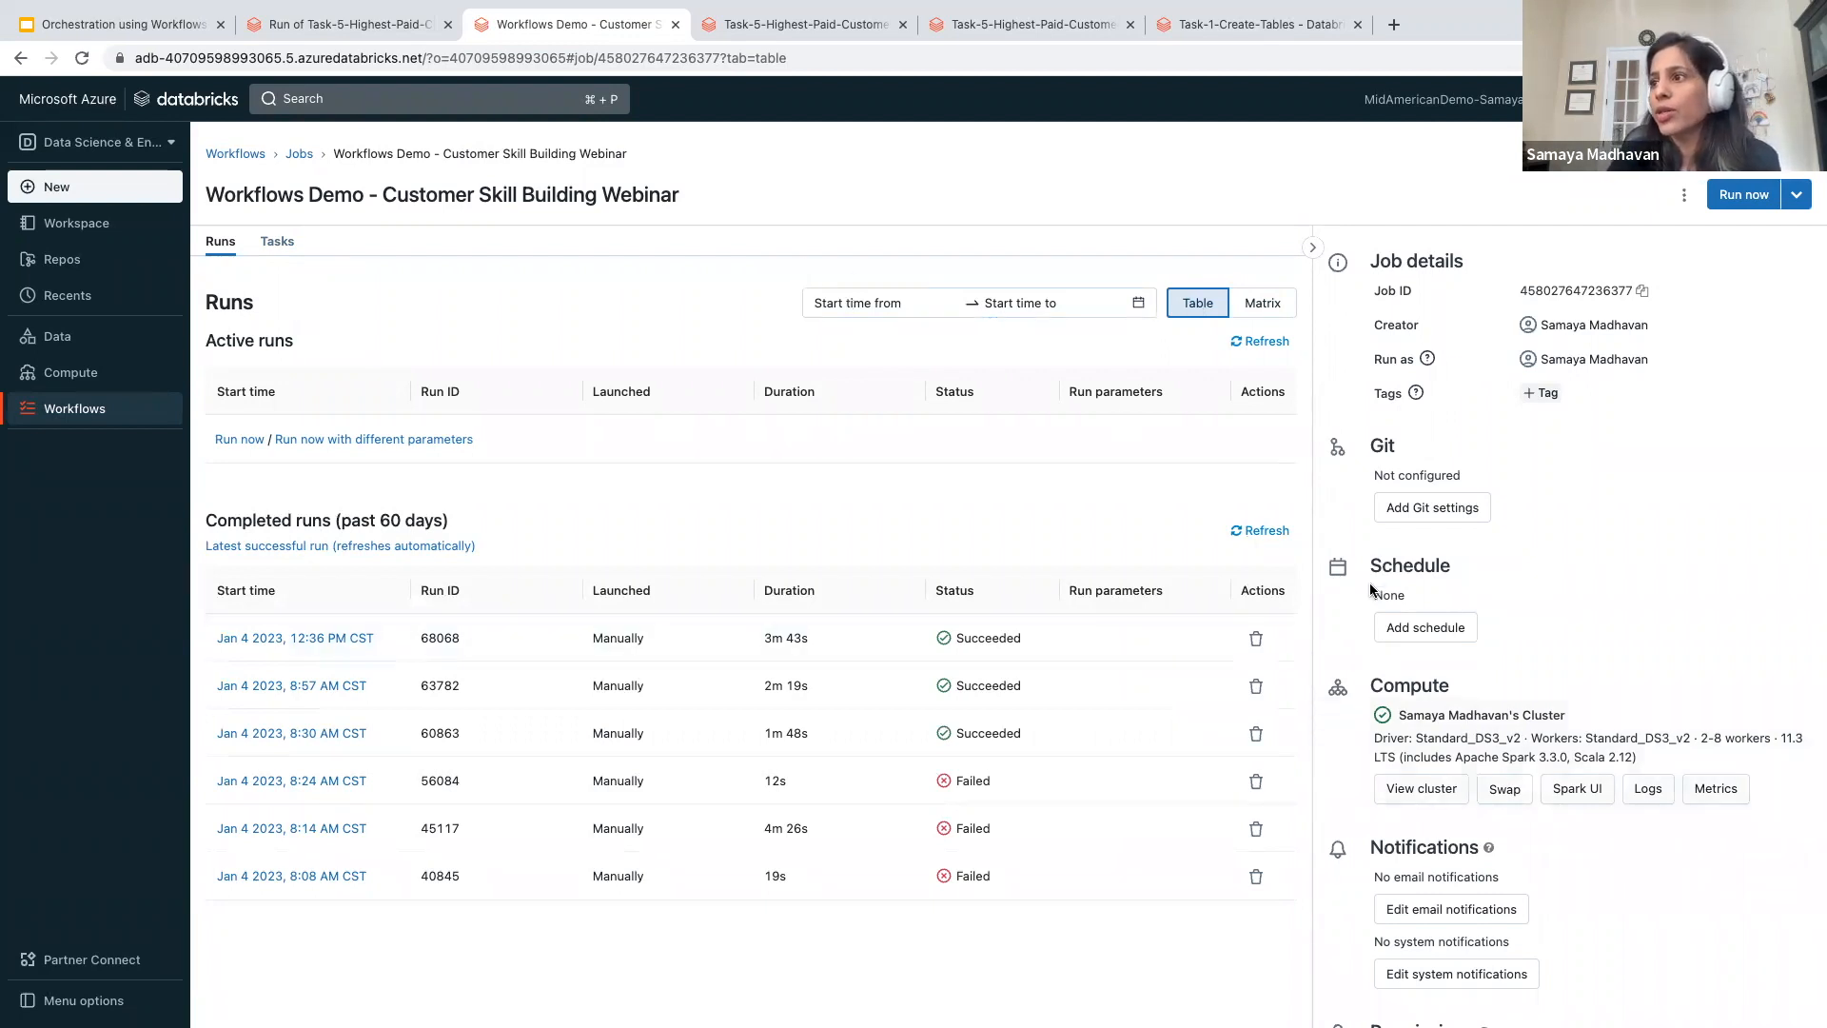
click(1685, 195)
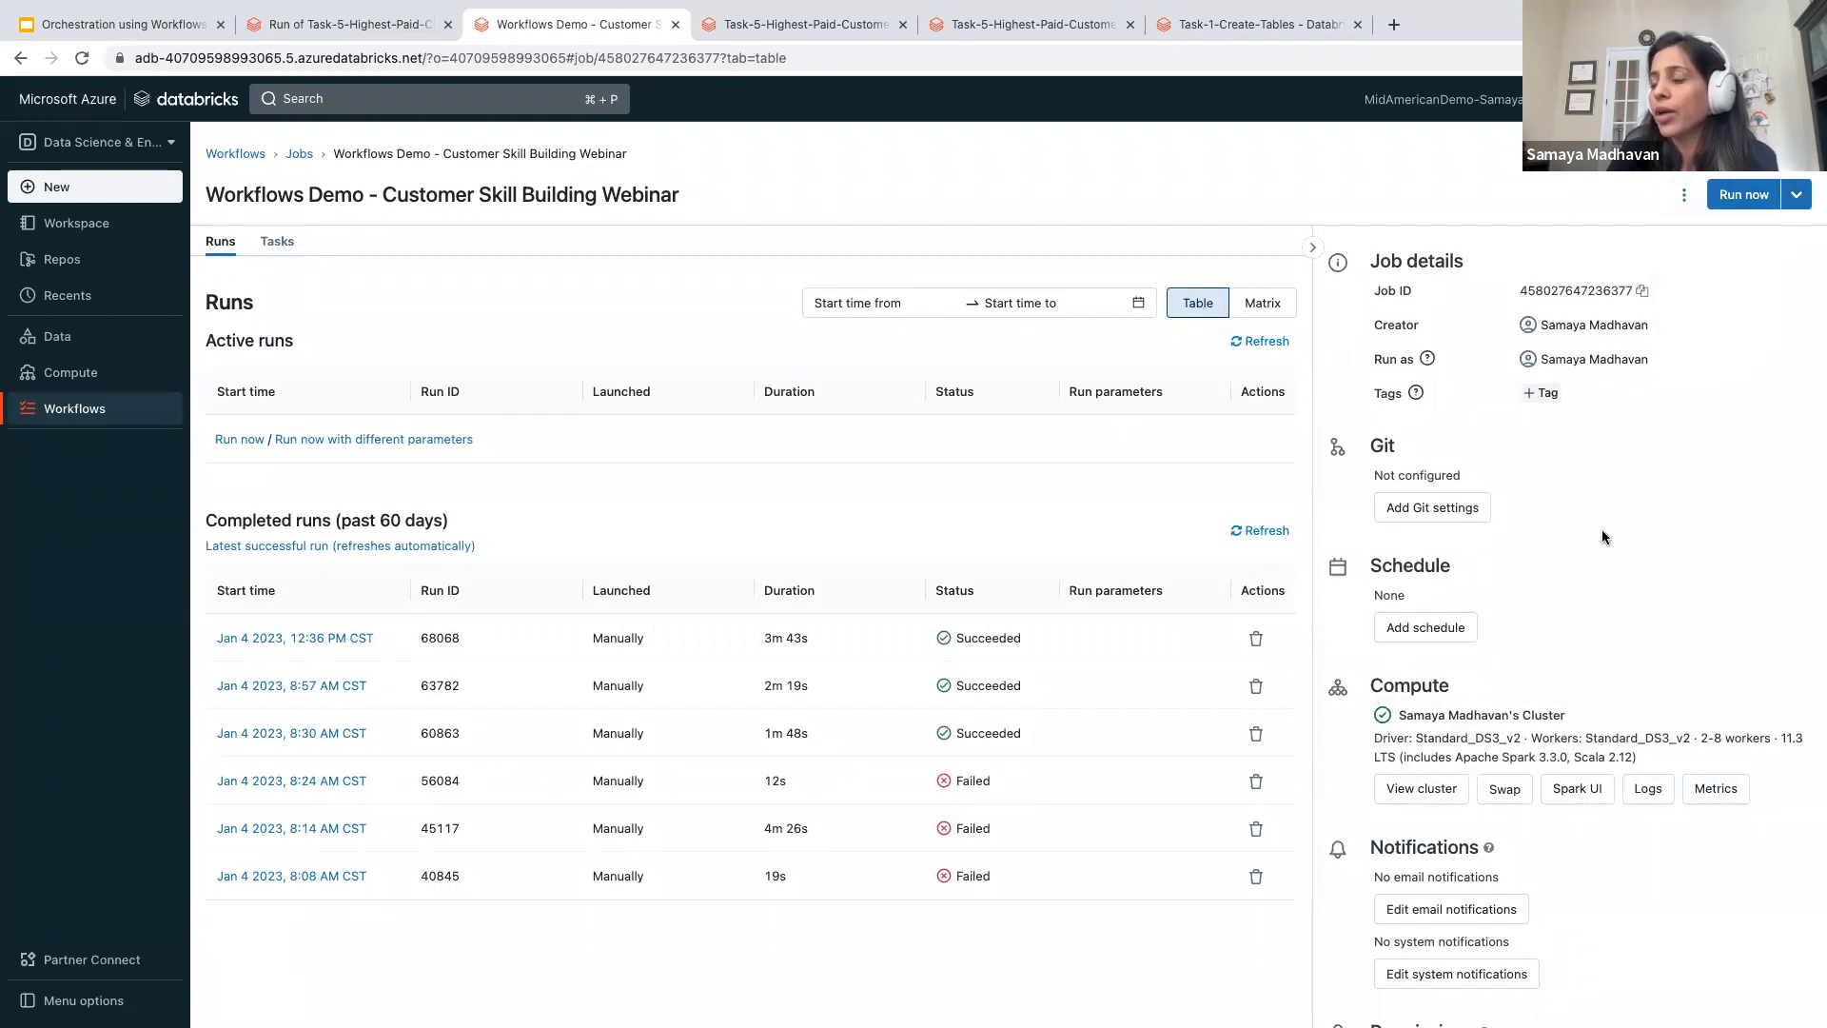
- Open the "Customer Skill Building - sample job" from the jobs list and show its task graph
click(303, 153)
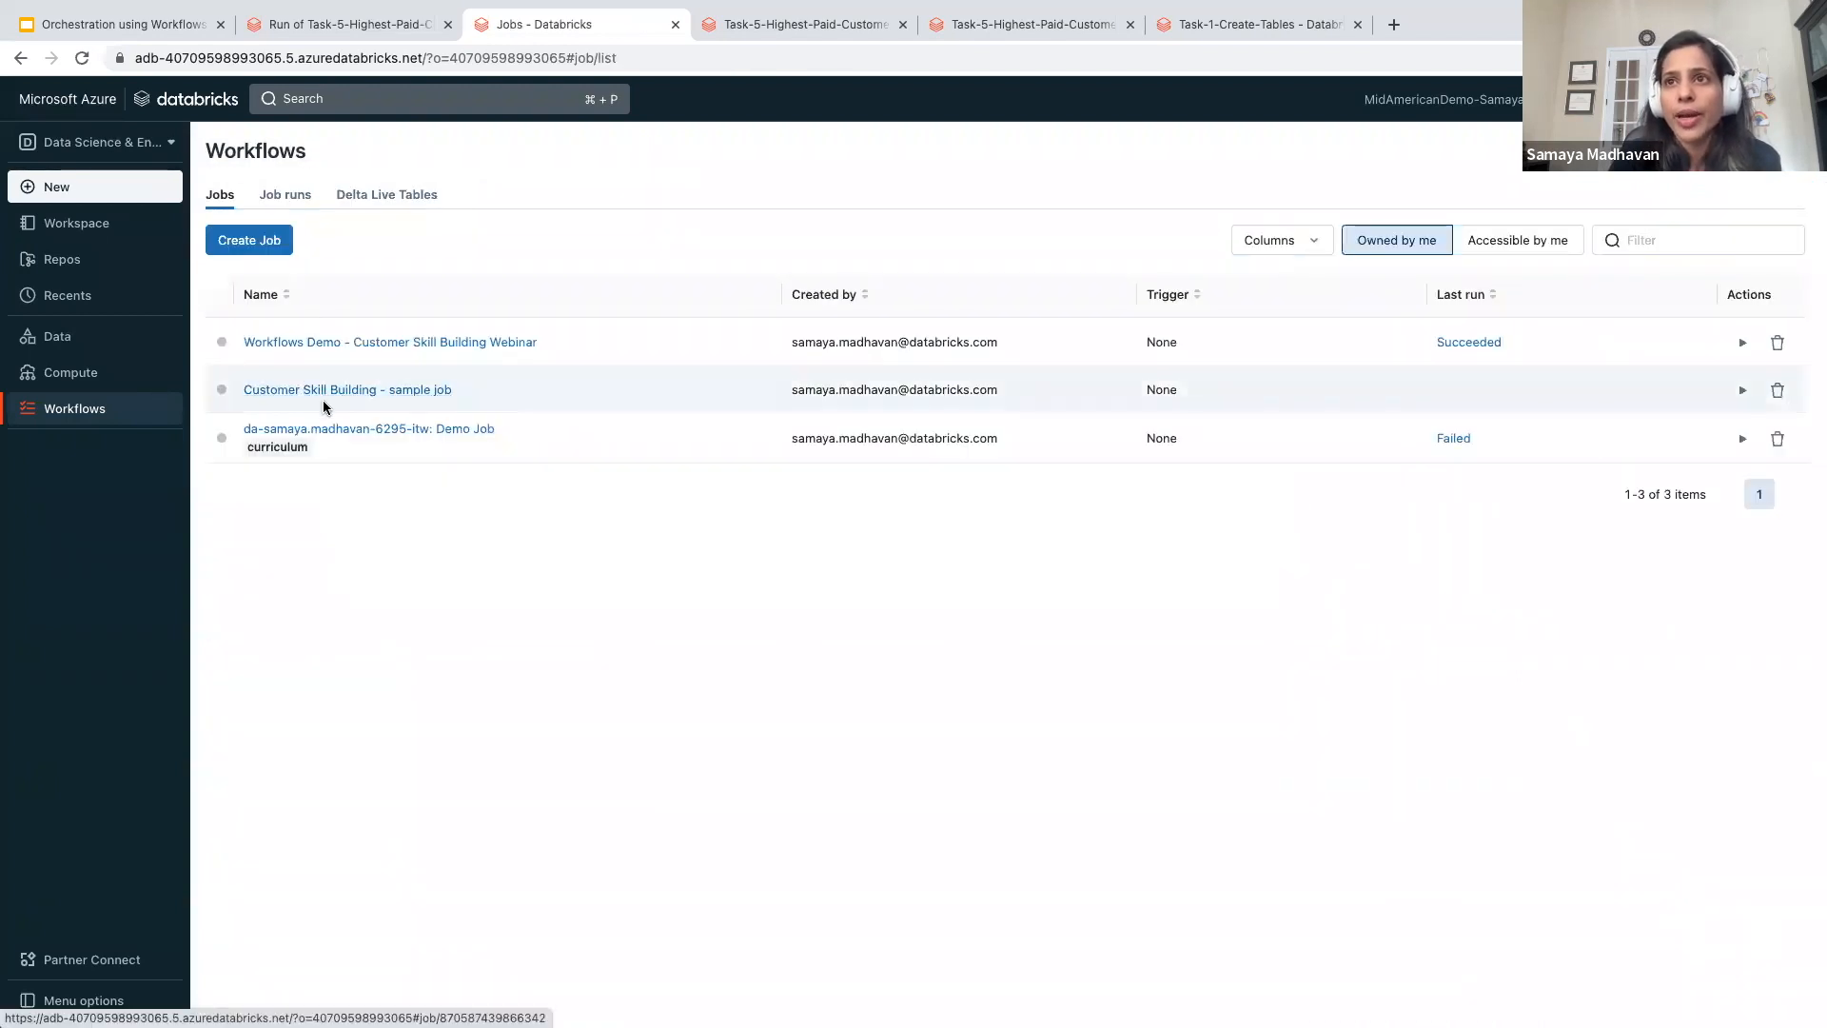
click(345, 391)
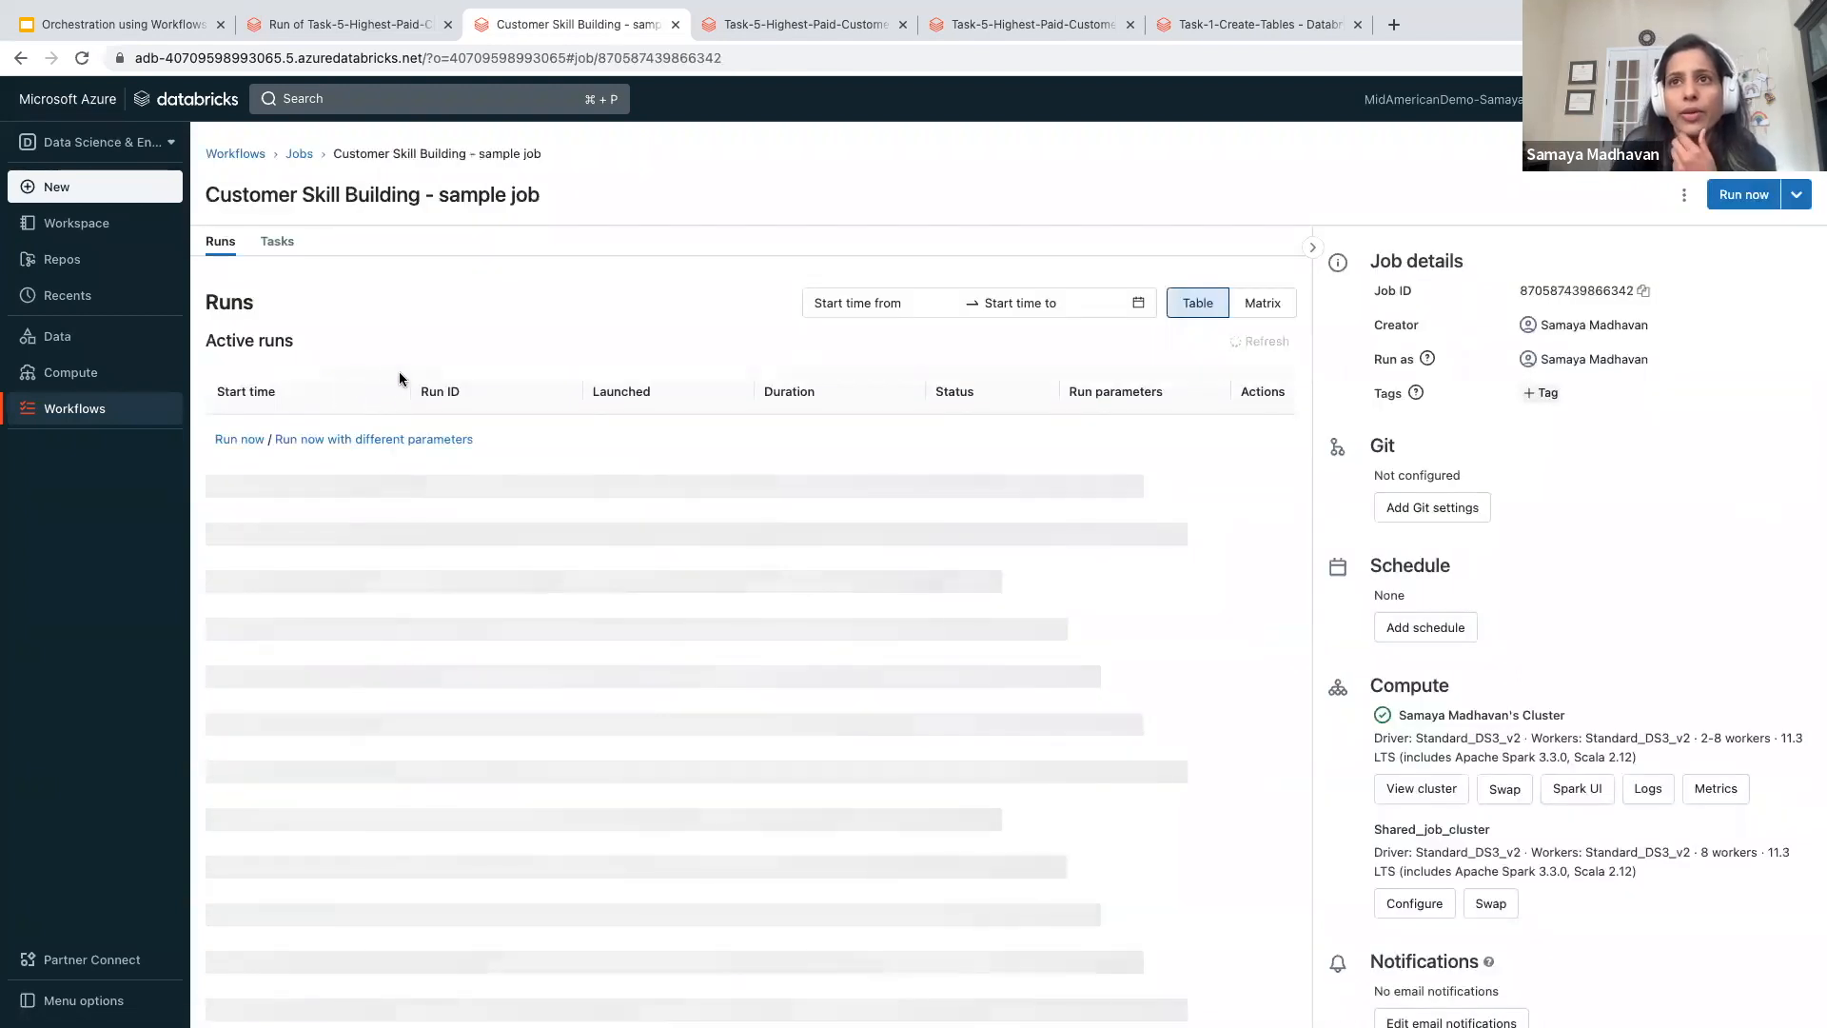
click(273, 245)
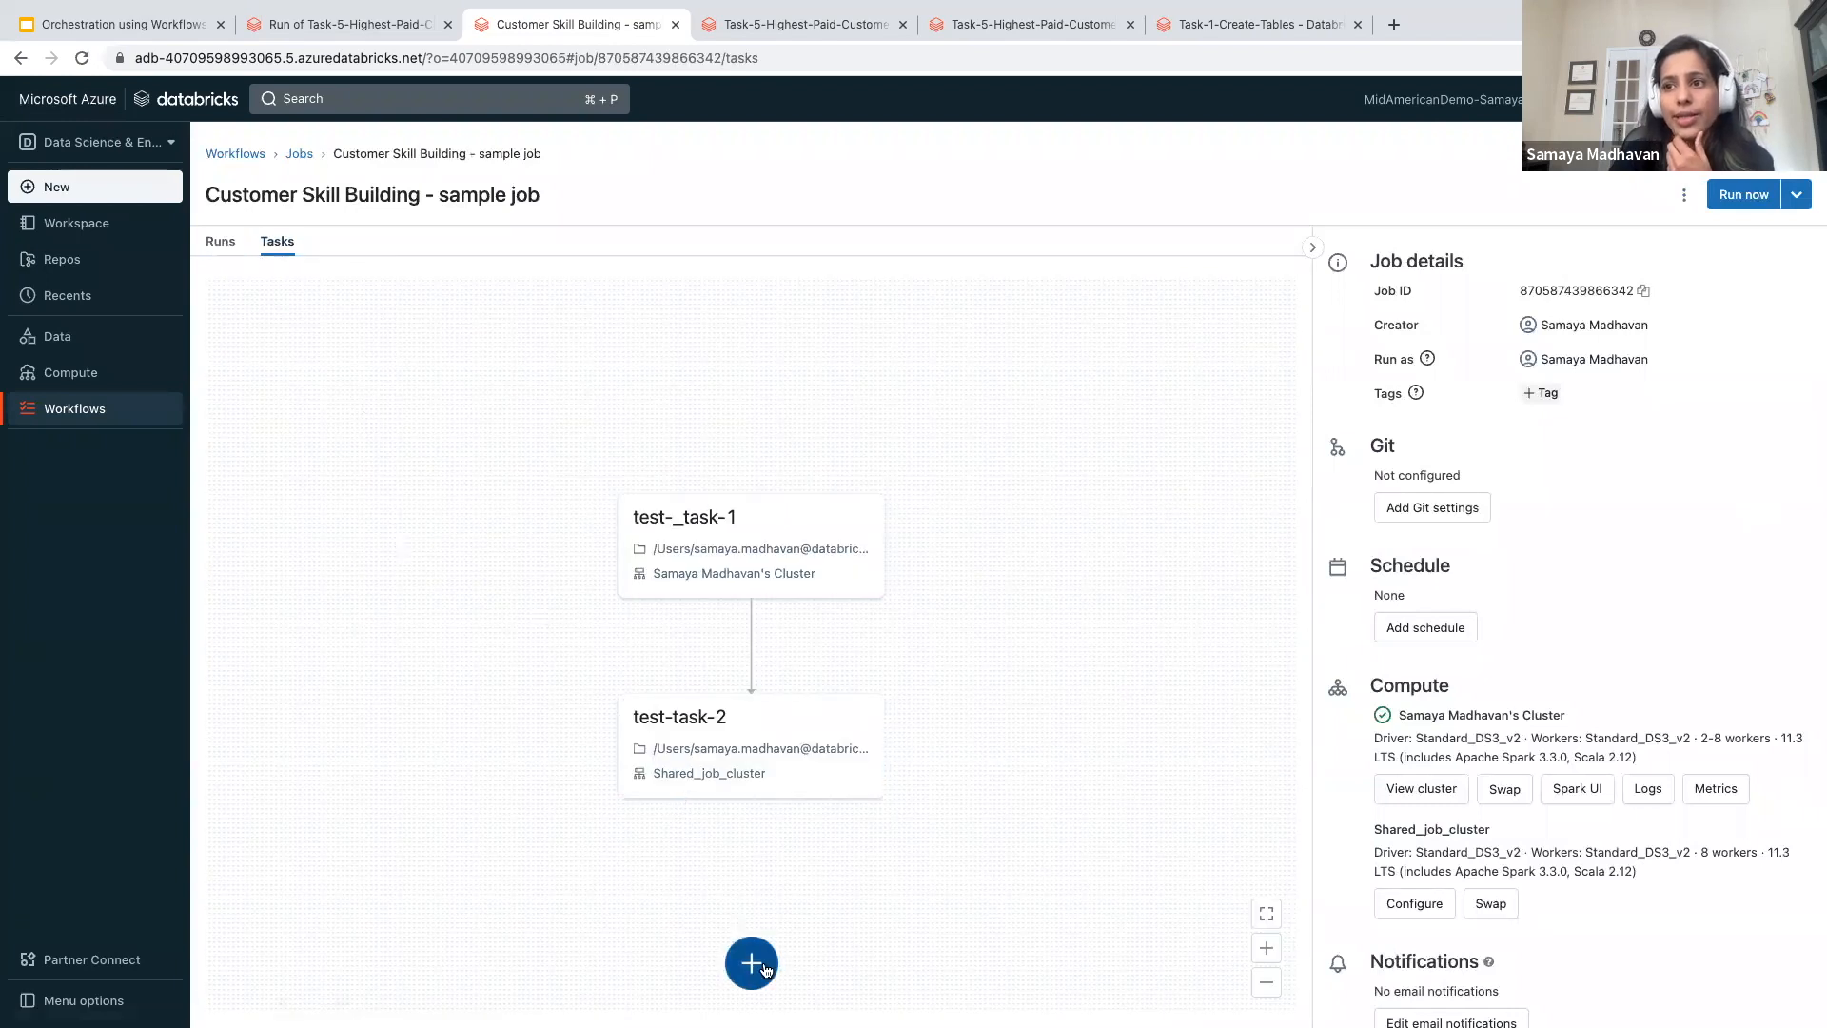
- Start a new task following test-task-2 in the sample job, name it test-task-3, and view its available cluster options
click(751, 961)
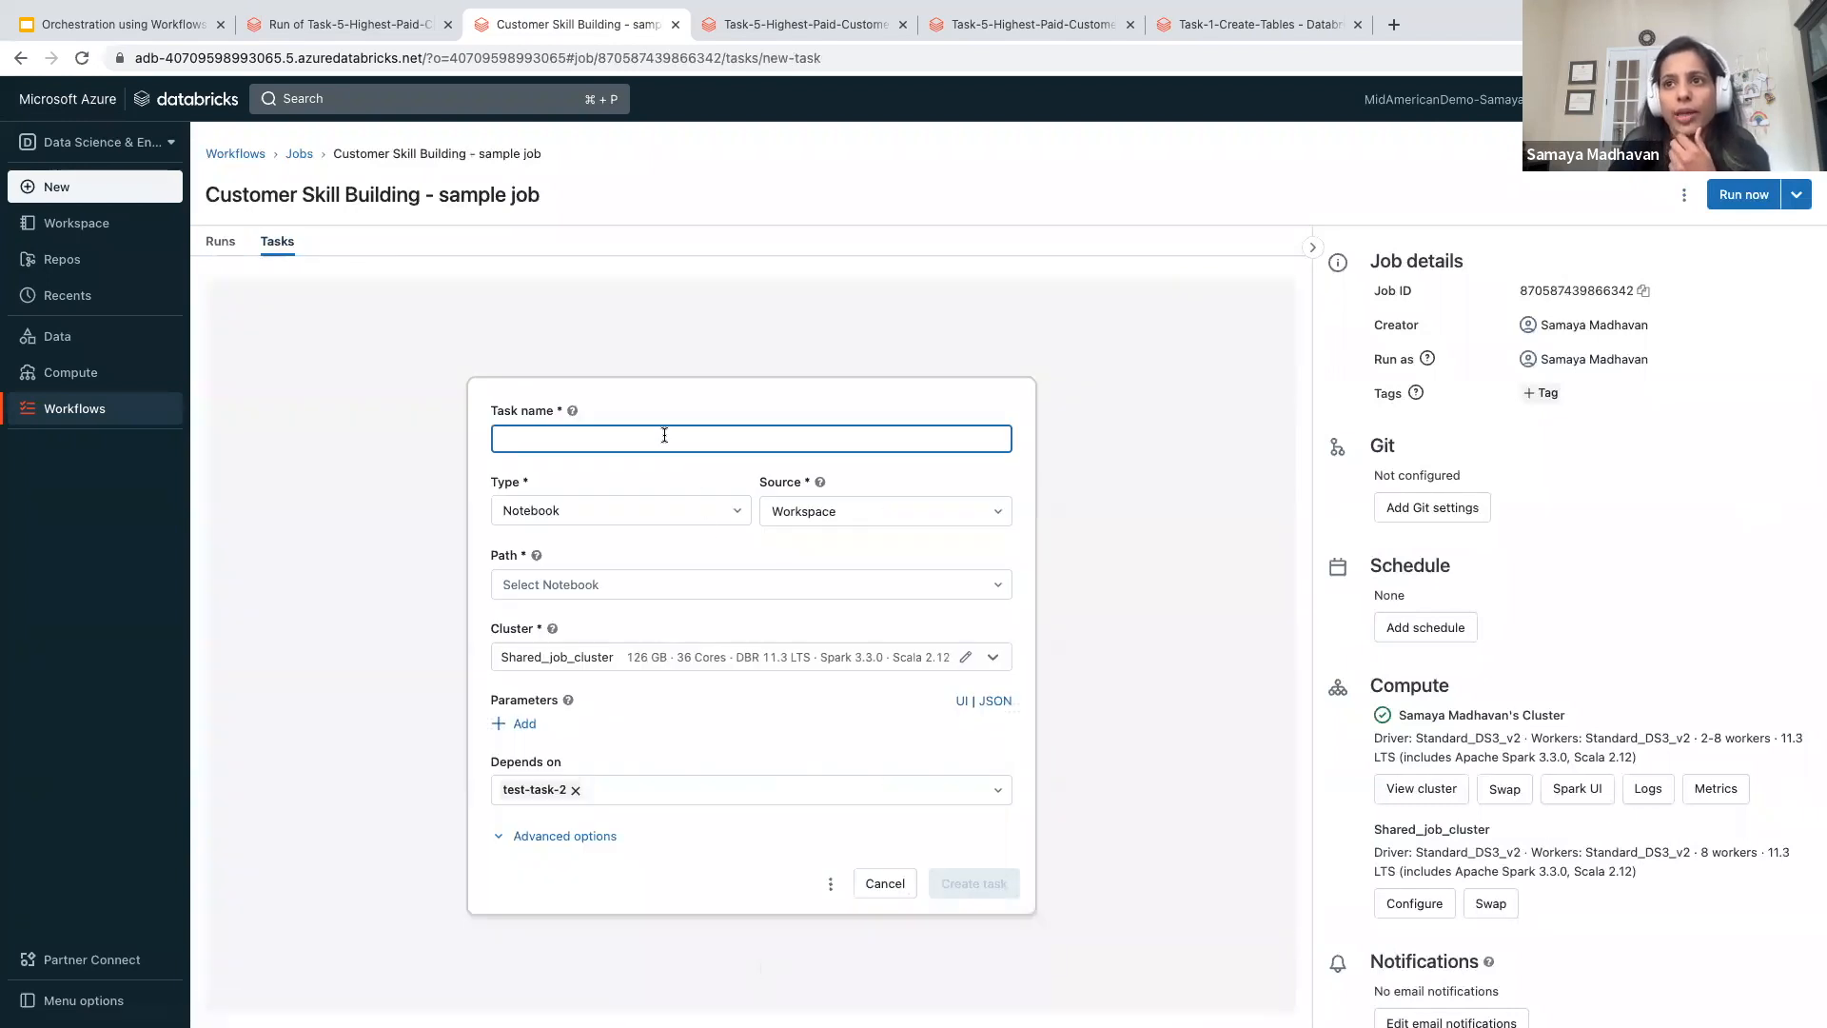
text(tas-3)
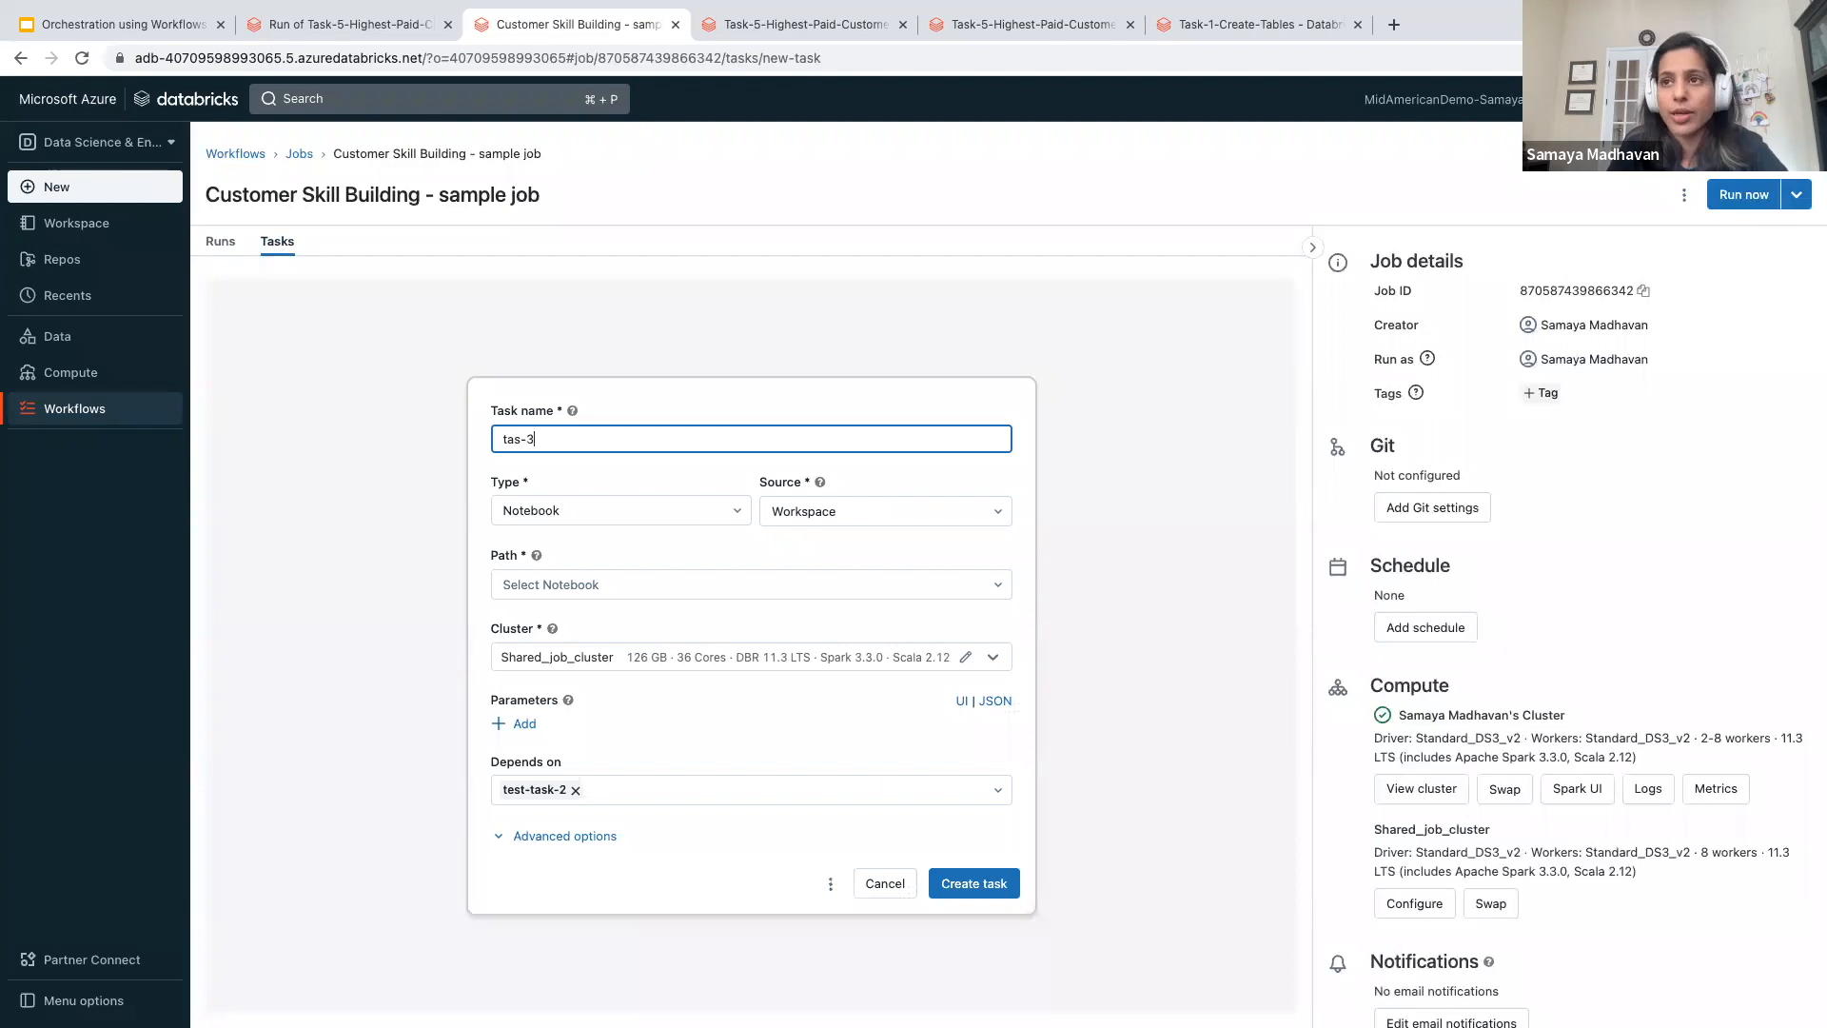
key(Left)
key(Left)
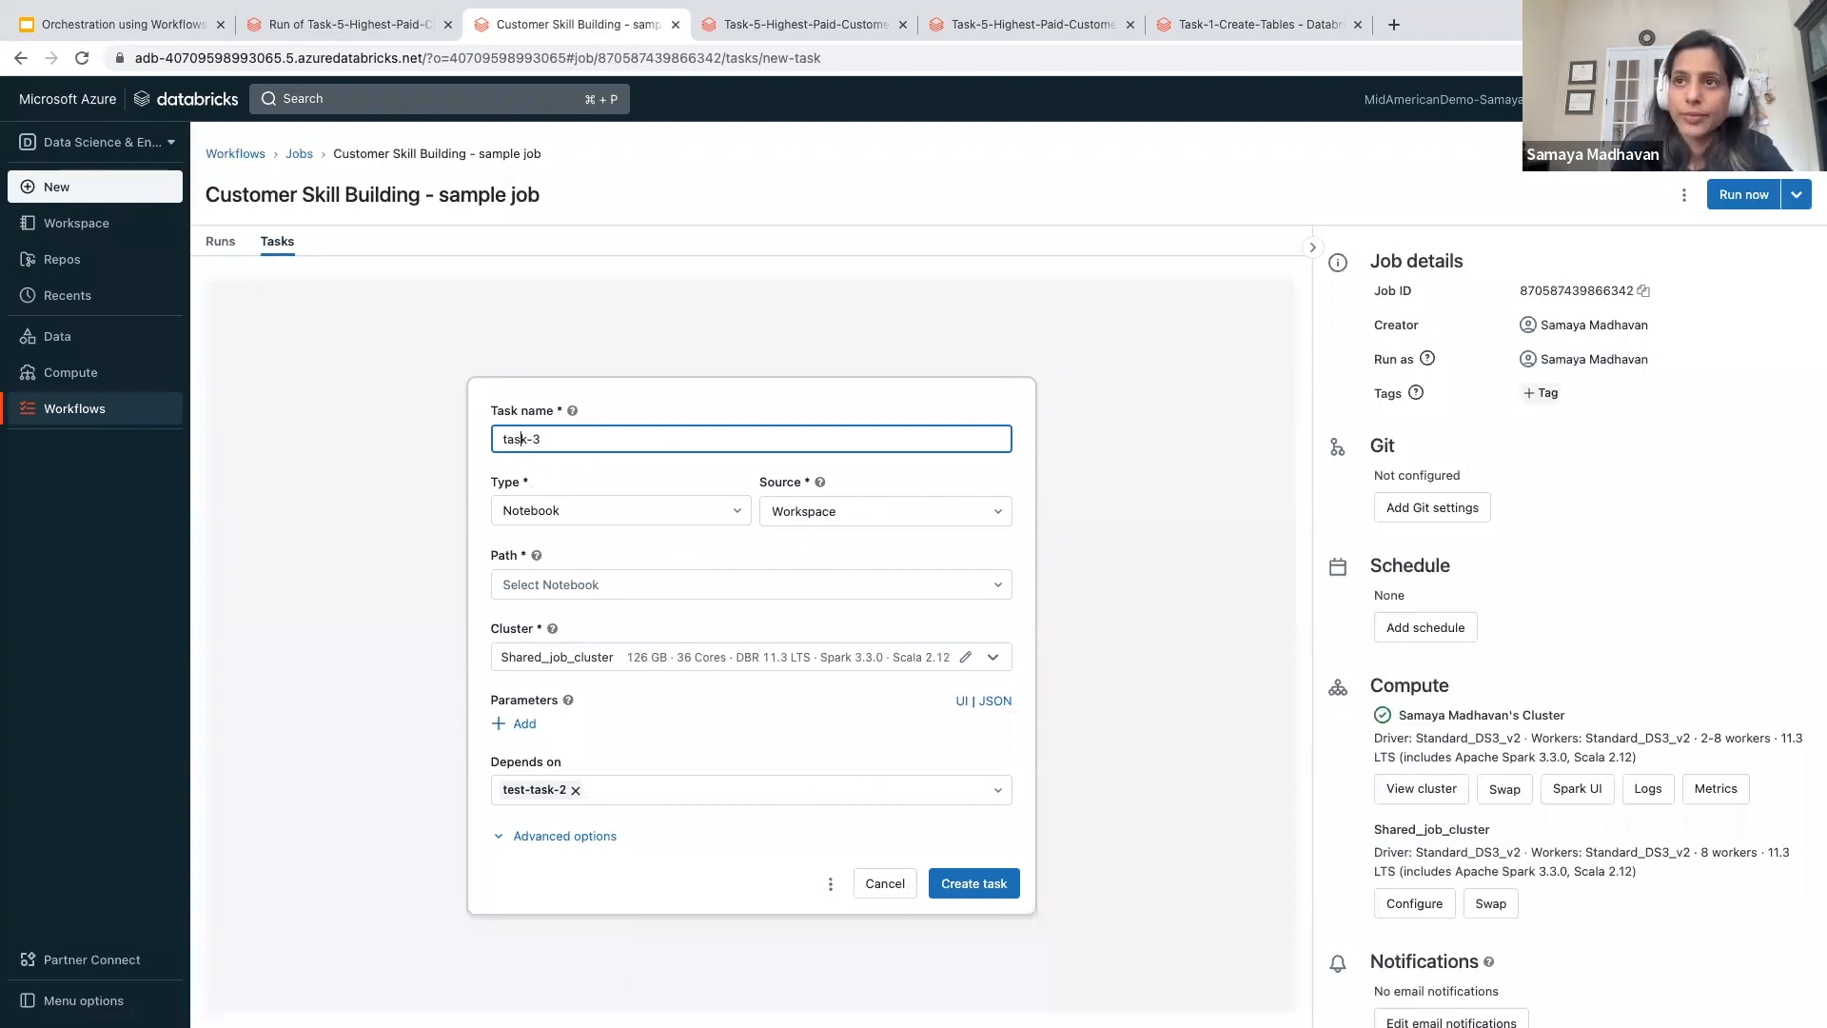
text(test-)
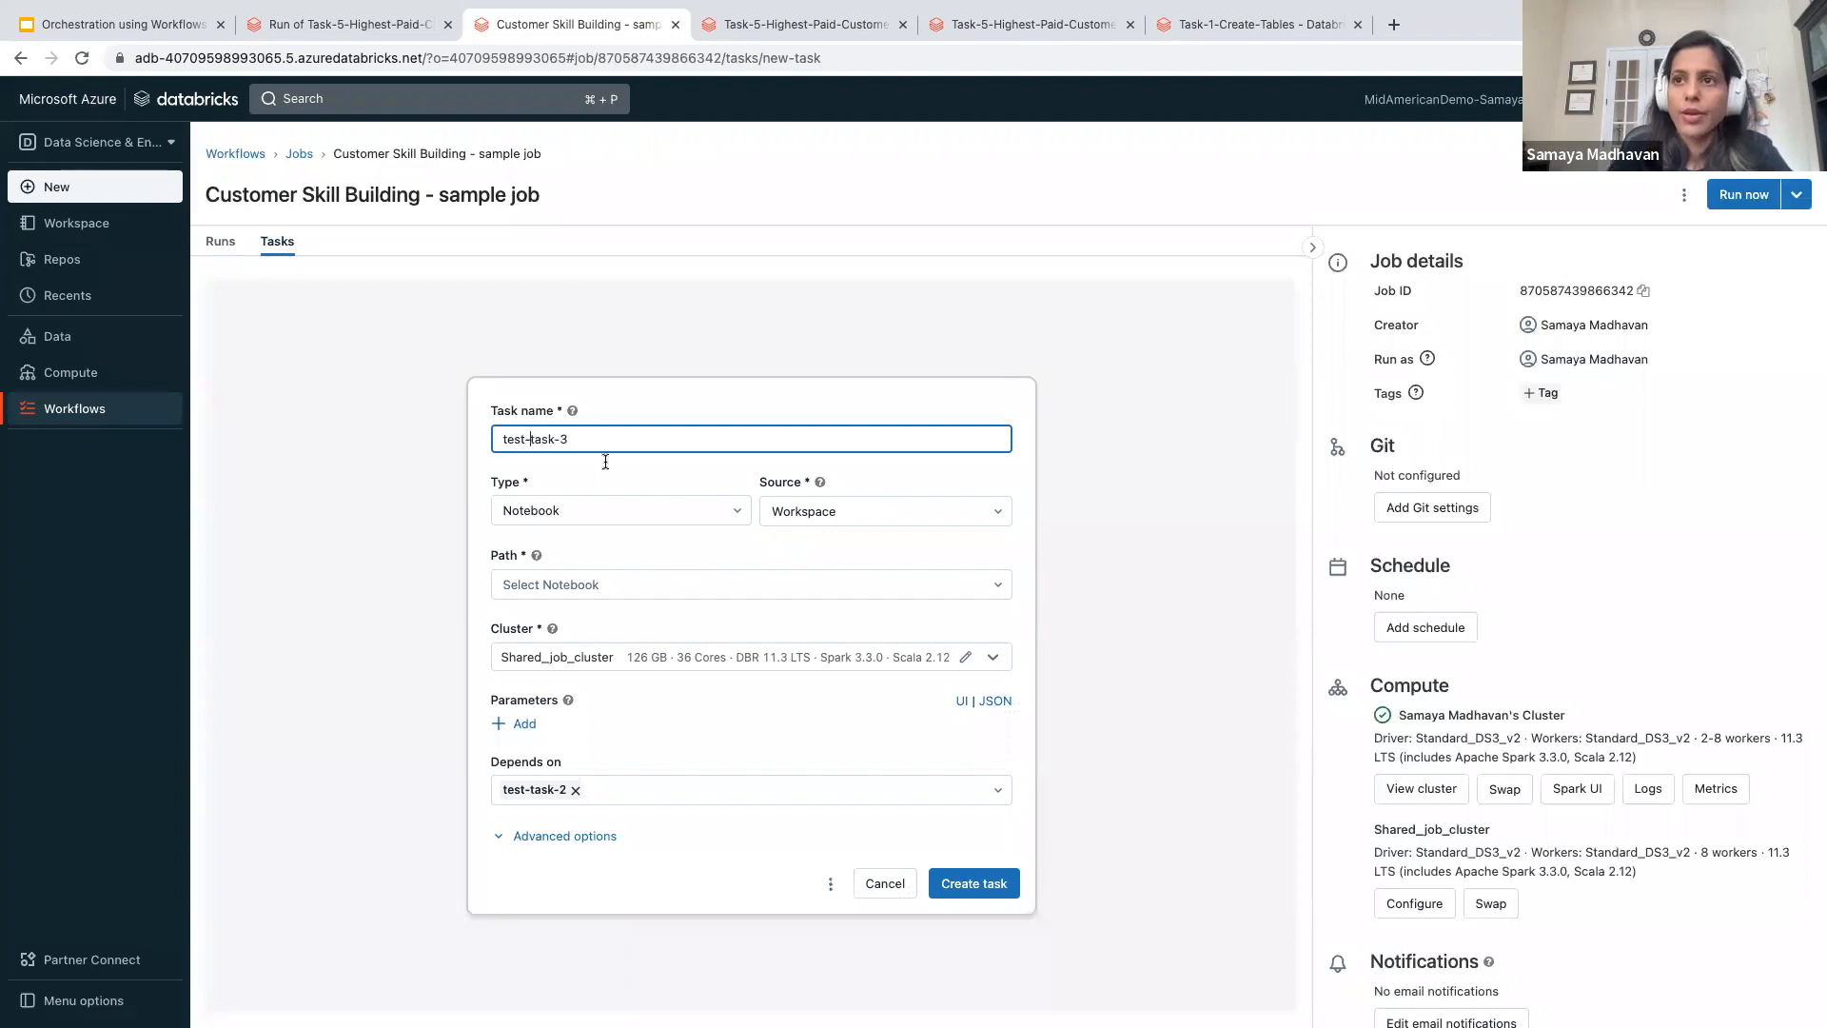
click(679, 659)
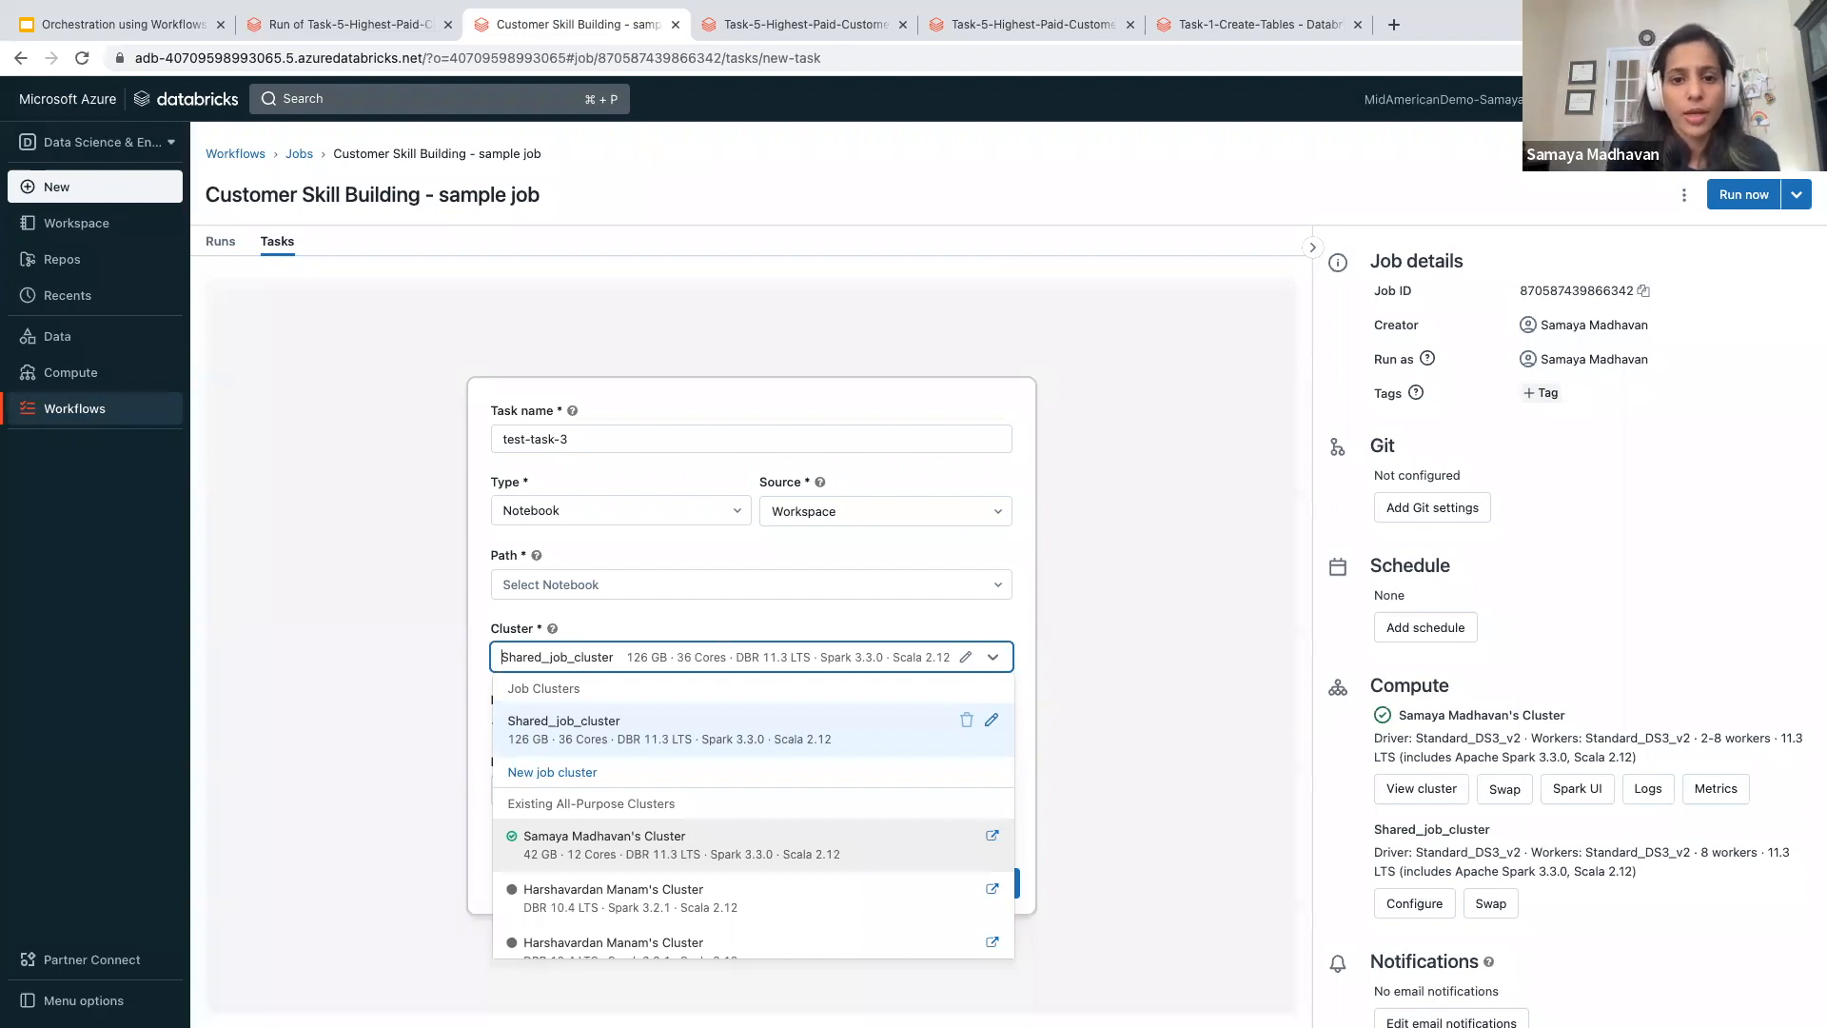
click(324, 390)
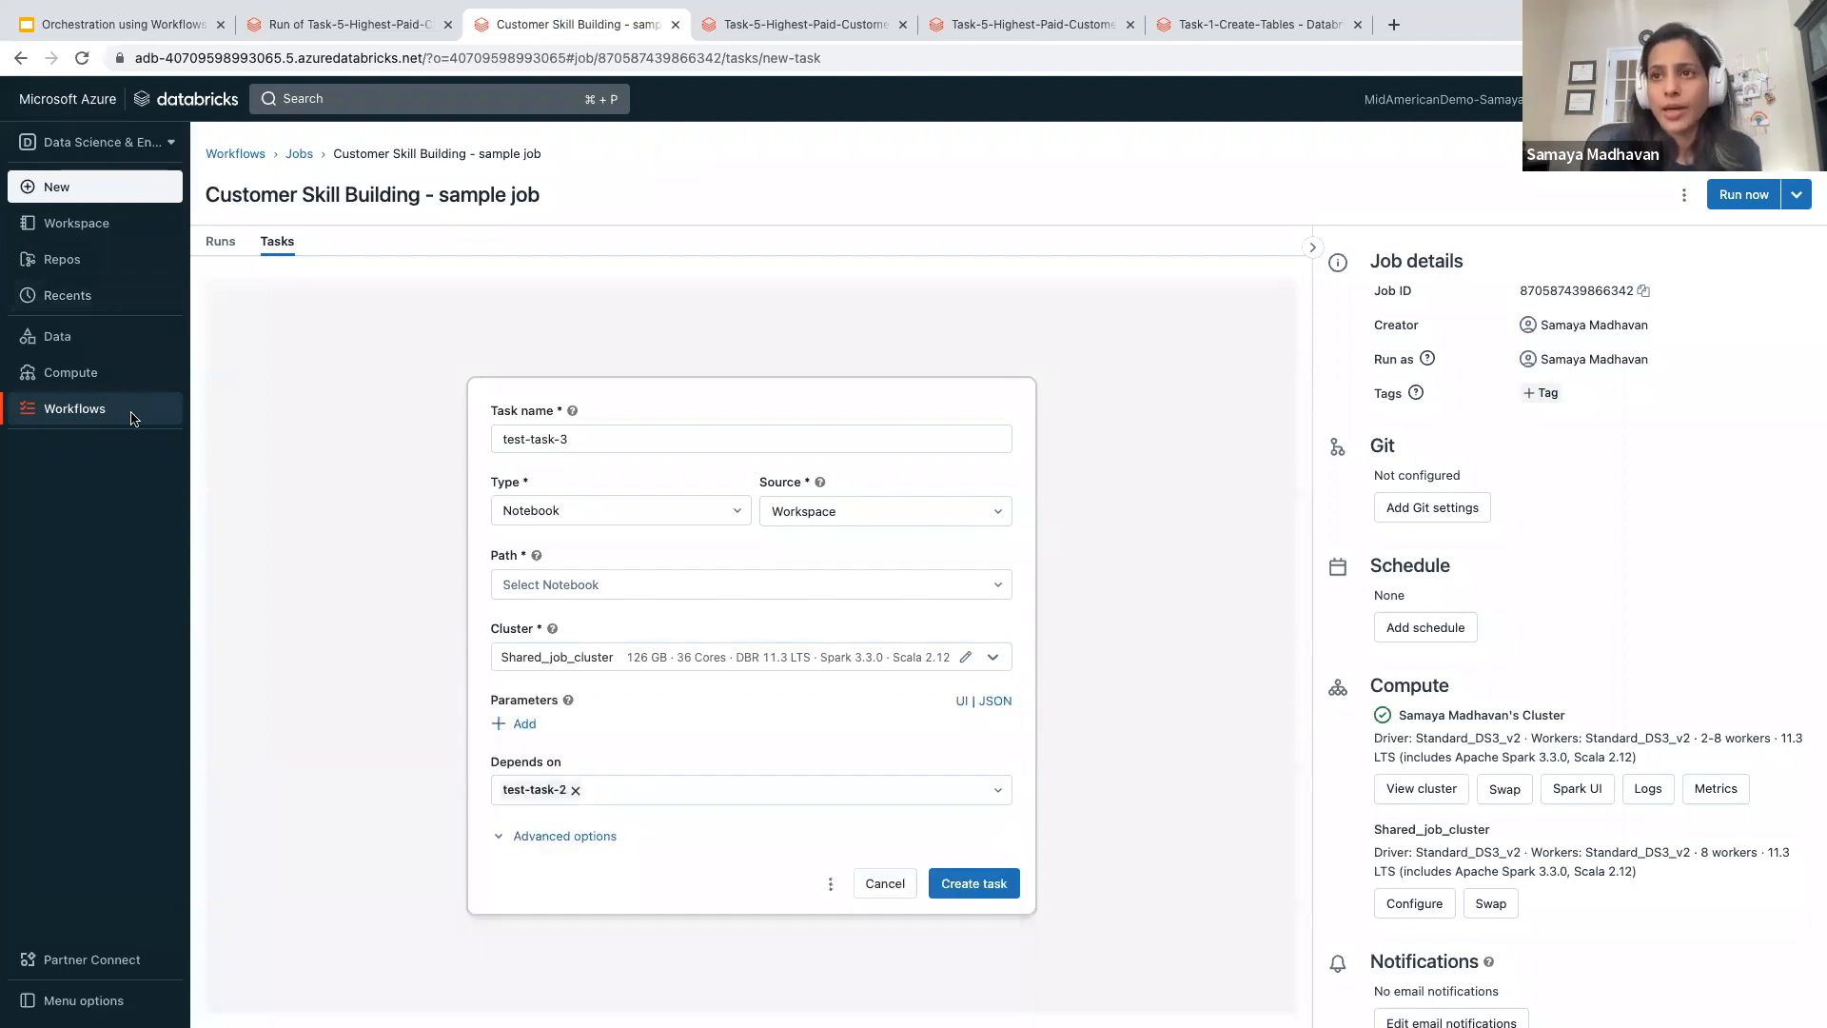